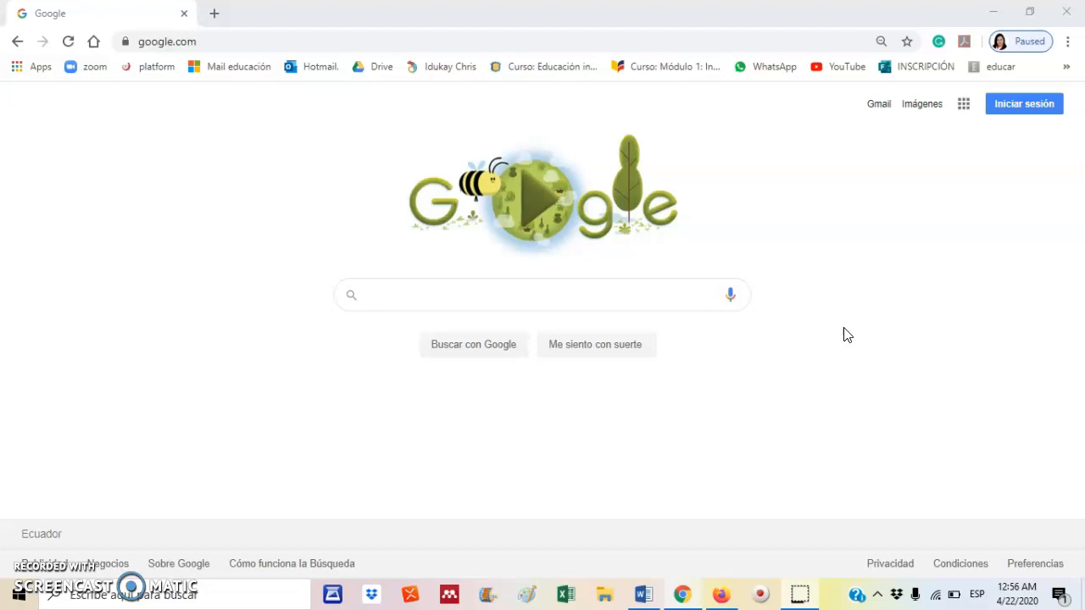
Step: Sign in to Google with the previously used account
left_click(1013, 103)
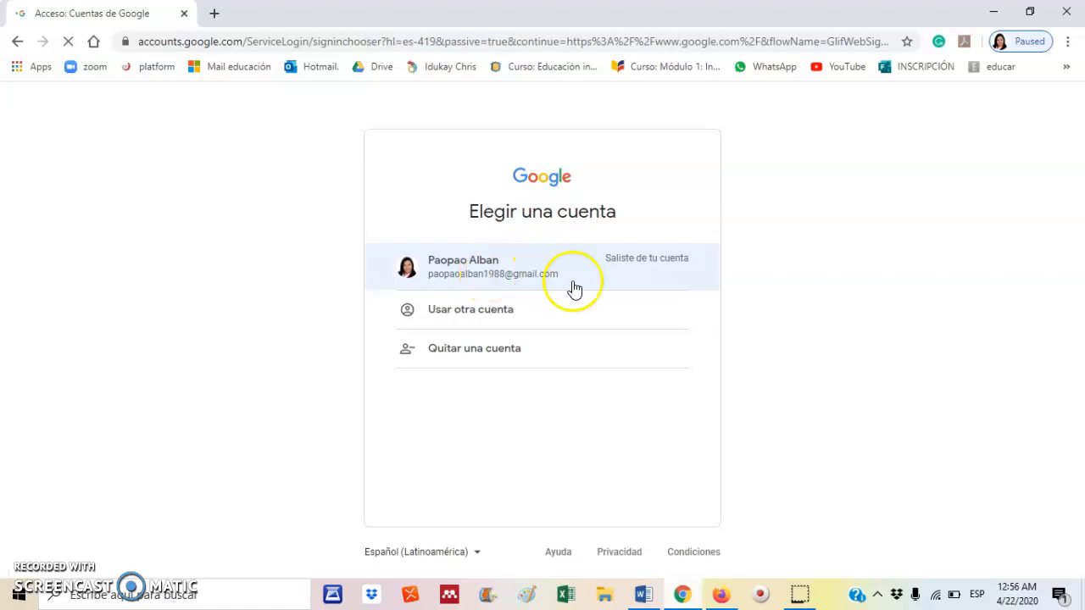
left_click(604, 270)
left_click(628, 382)
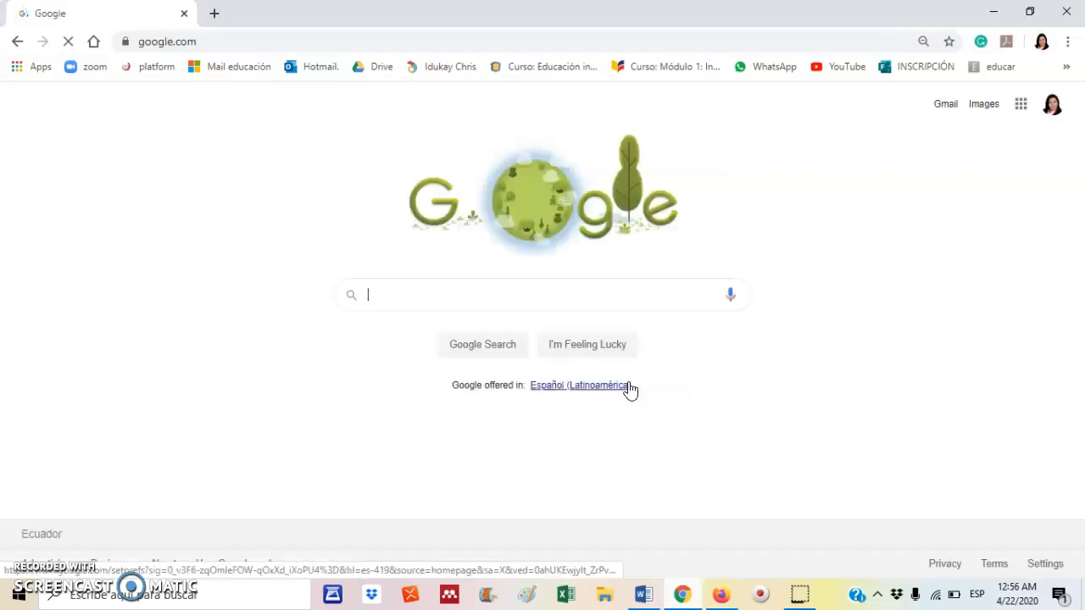
Step: Open Google Classroom from the list of Google apps
left_click(1022, 112)
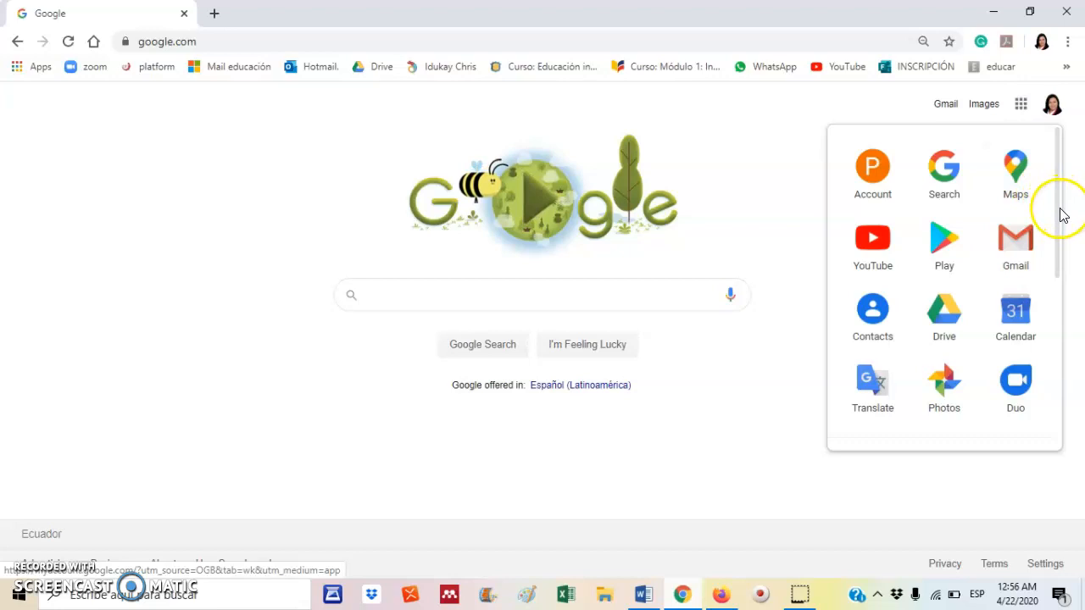
left_click_drag(1055, 213, 1038, 350)
left_click(1038, 350)
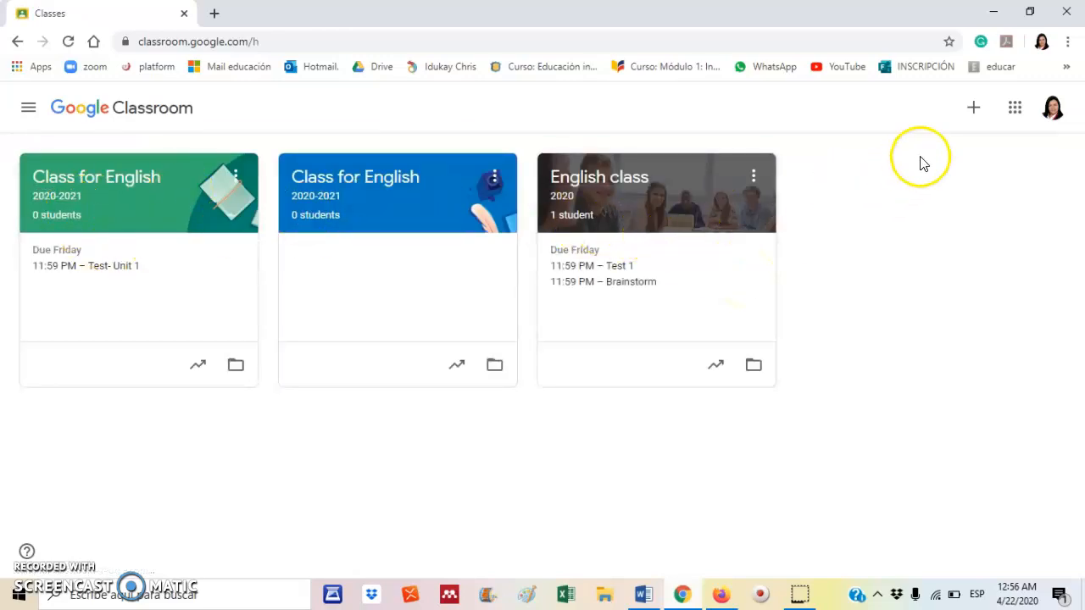
Step: Start creating a new class and accept the notice about not using Classroom at a school with students
left_click(974, 108)
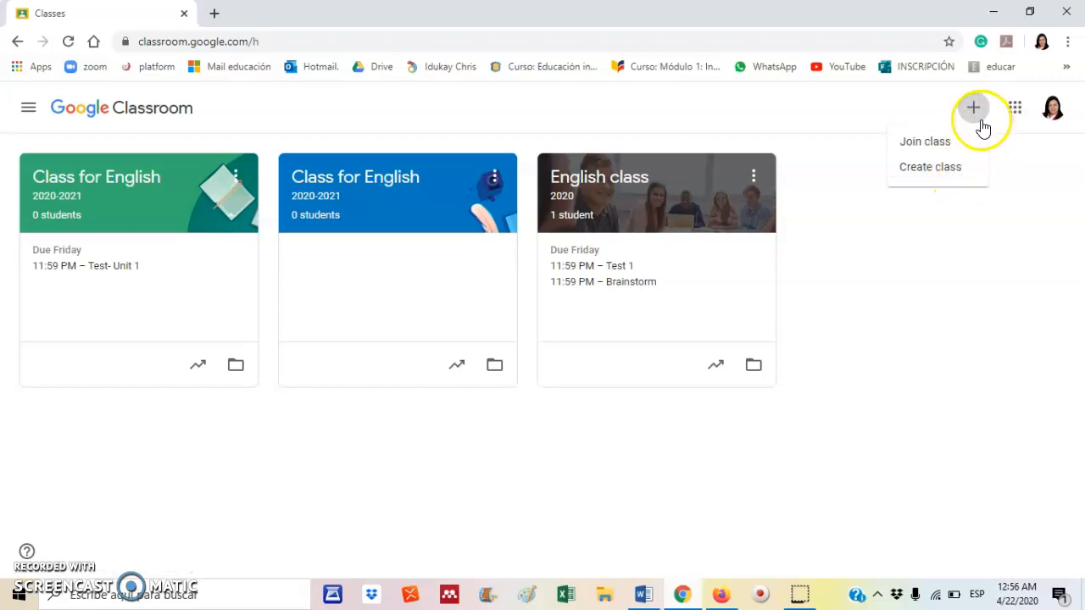
left_click(963, 169)
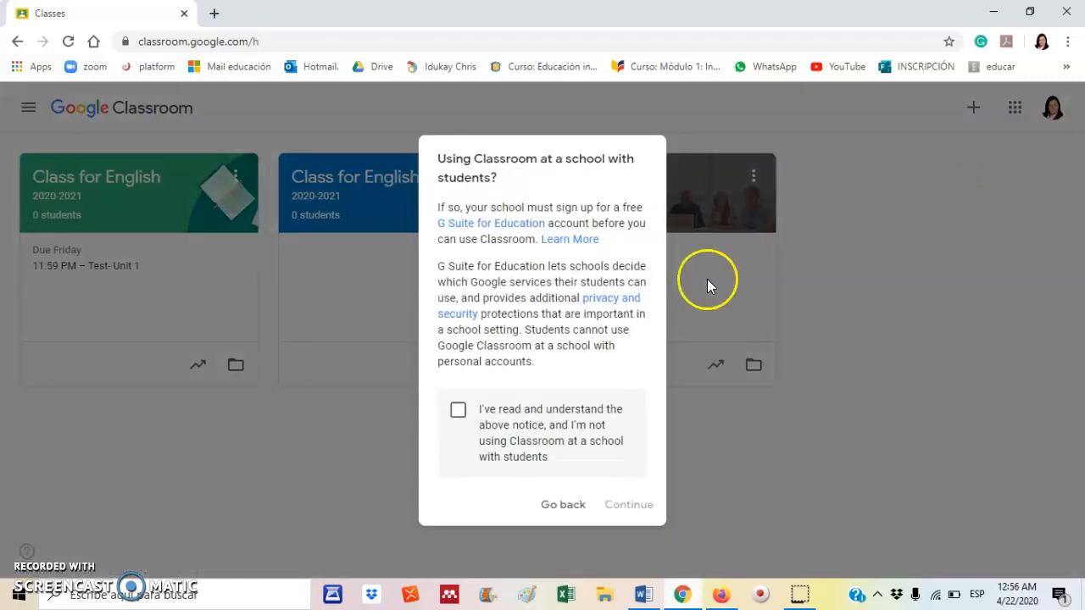
left_click(458, 410)
left_click(640, 507)
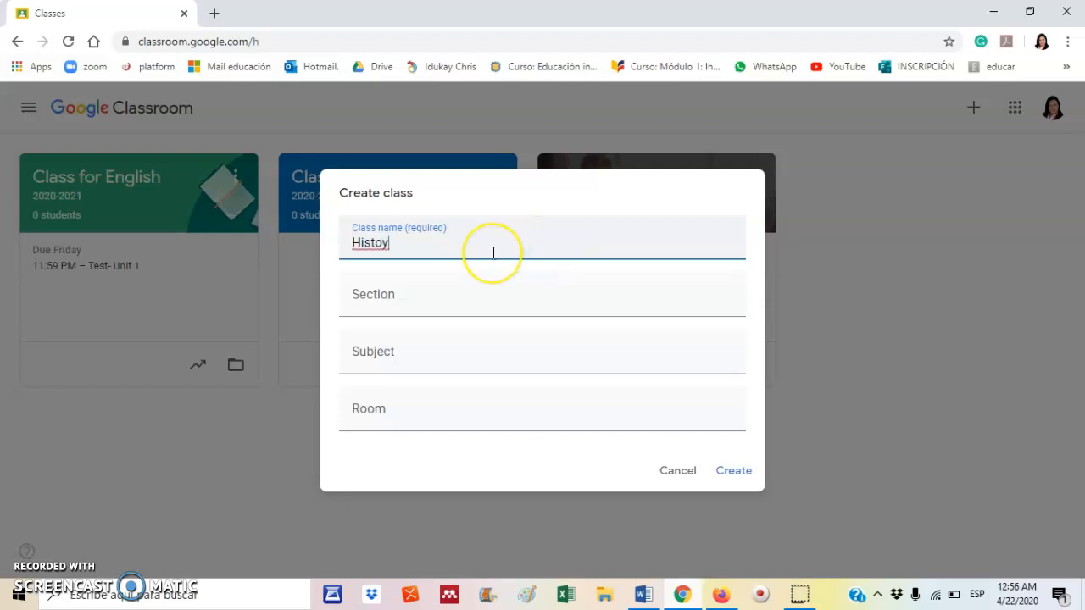
Step: Create the class with the name History, section 2020, subject History and room A
left_click(473, 298)
type("2020")
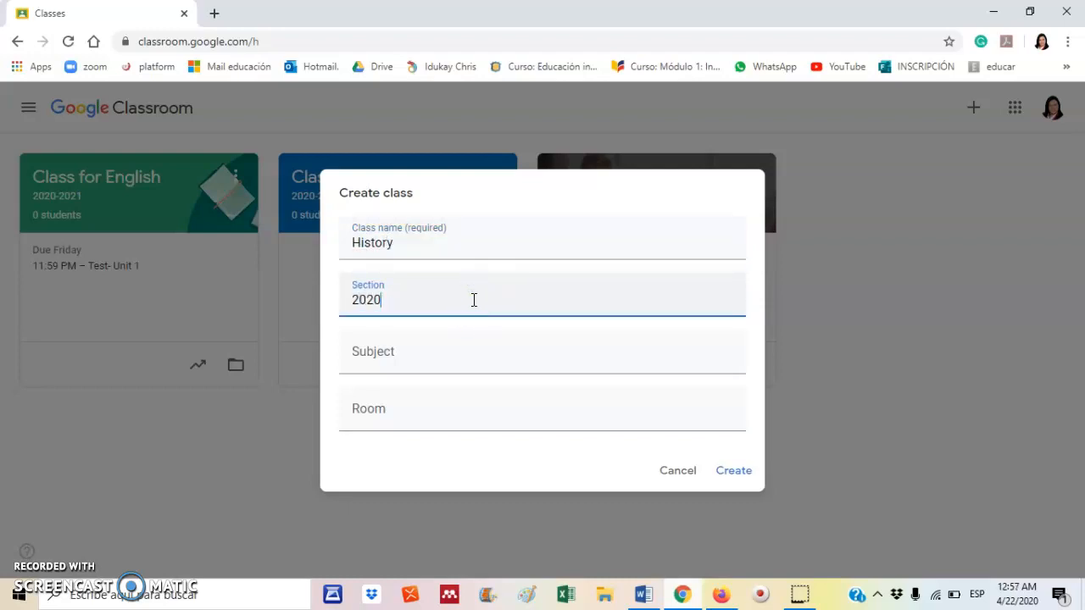
left_click(443, 361)
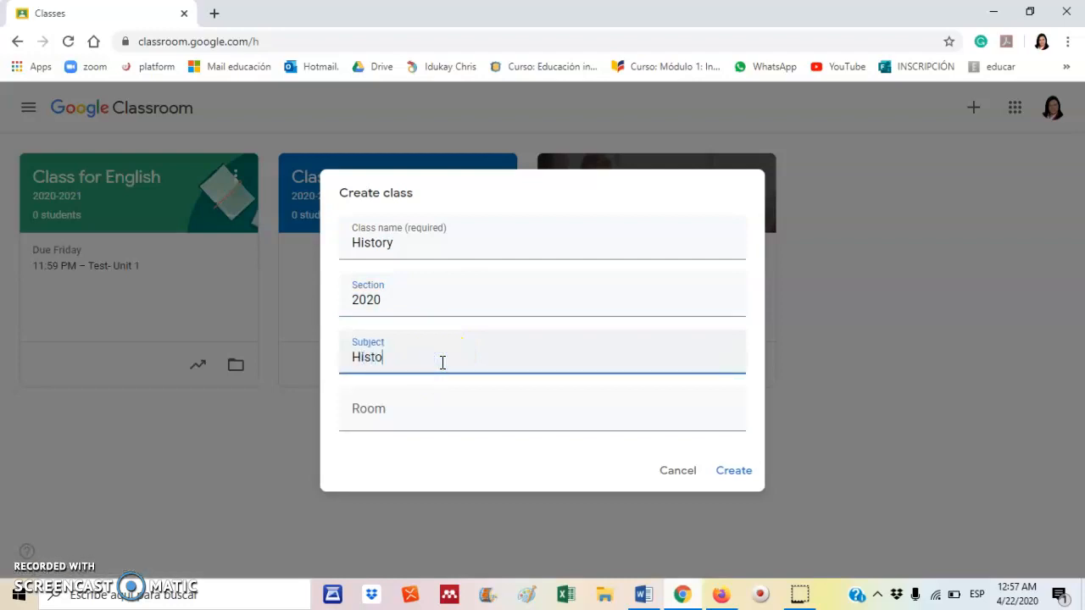
left_click(411, 416)
type("A")
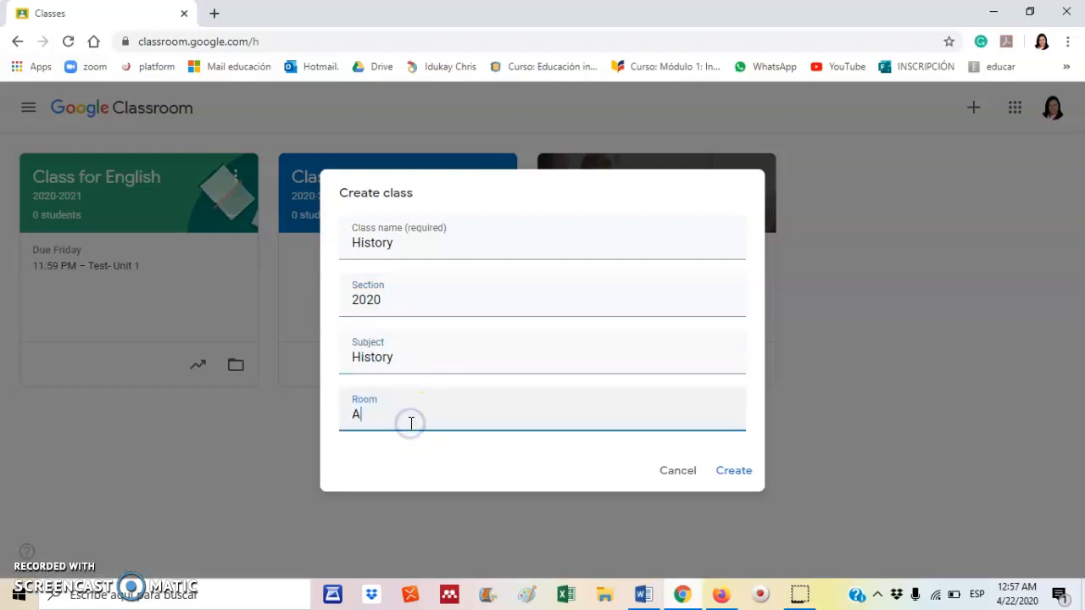
left_click(734, 471)
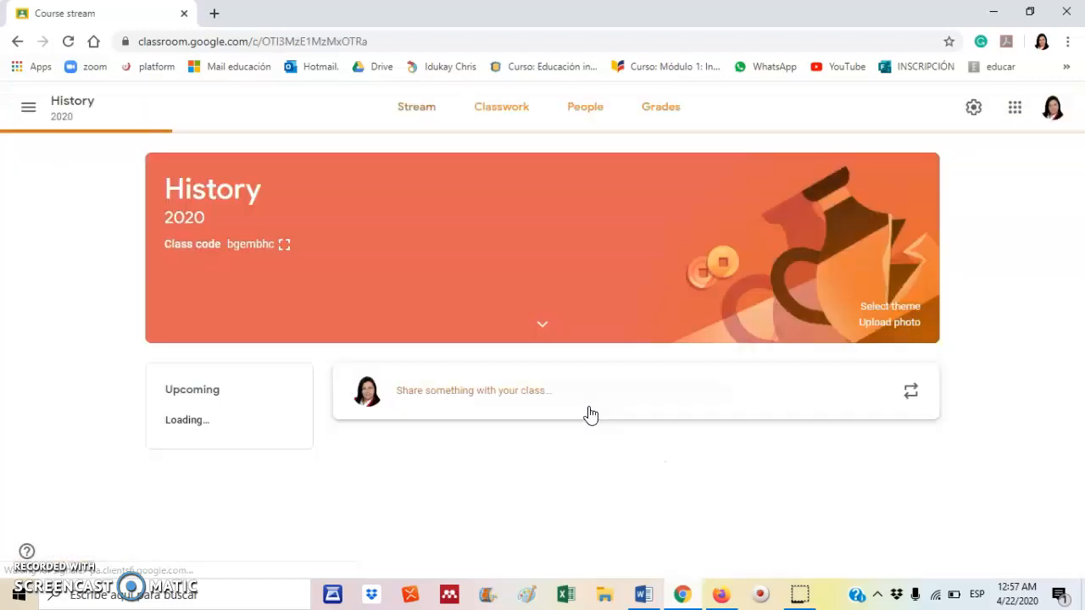
Step: Upload the children2 image from the Color folder in Imágenes as the class header photo
left_click(870, 326)
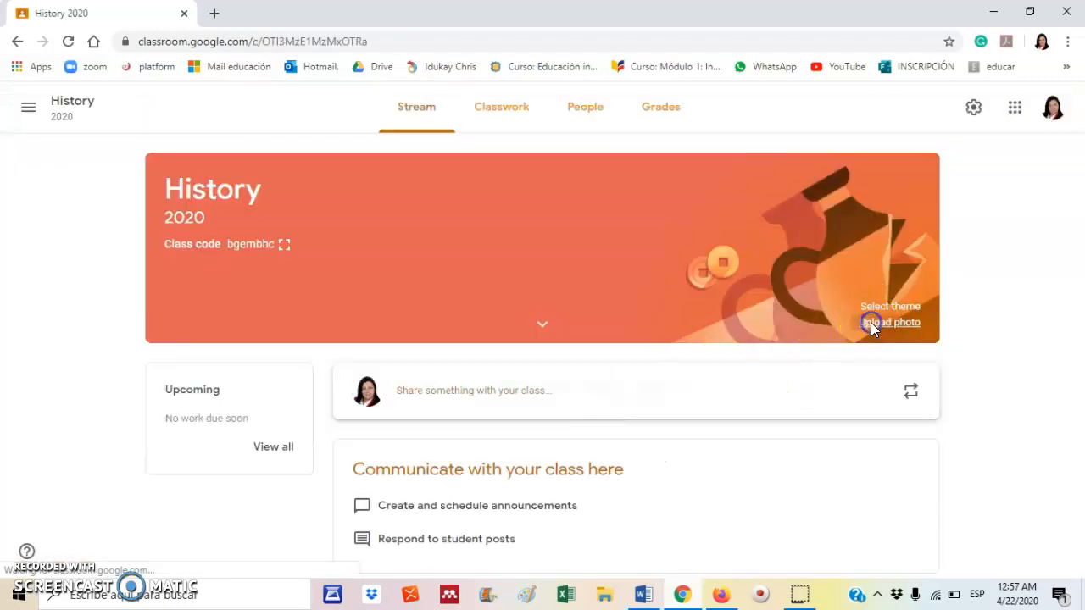
left_click(499, 417)
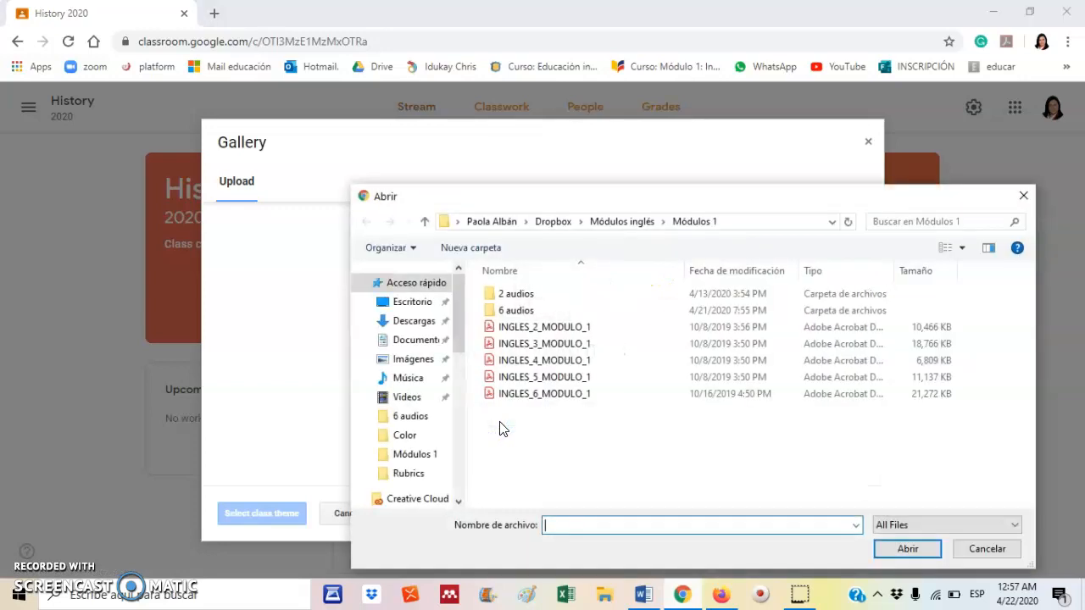
left_click(413, 358)
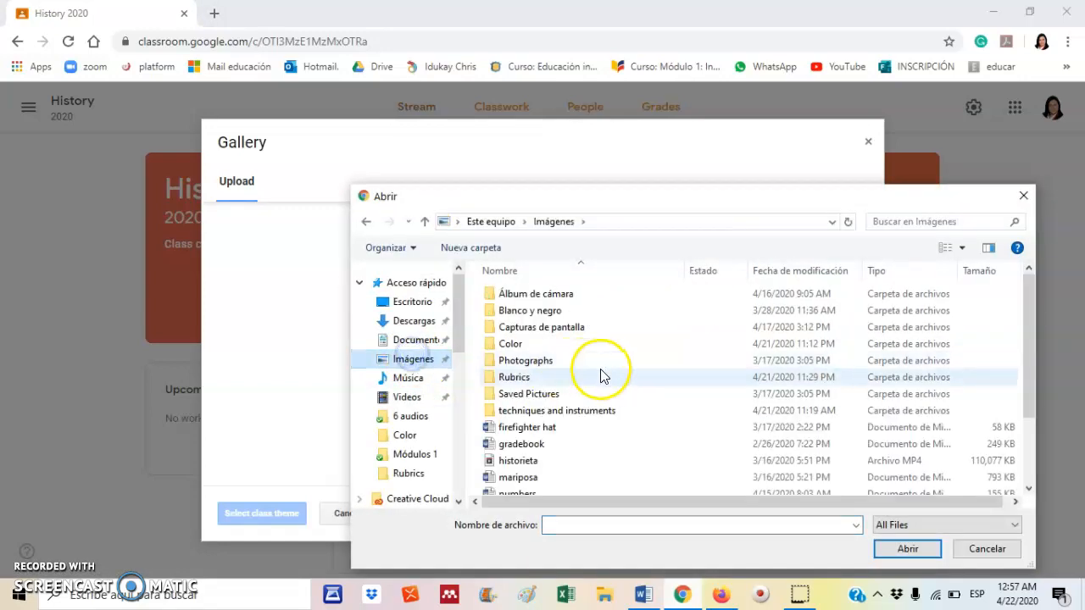
double_click(509, 342)
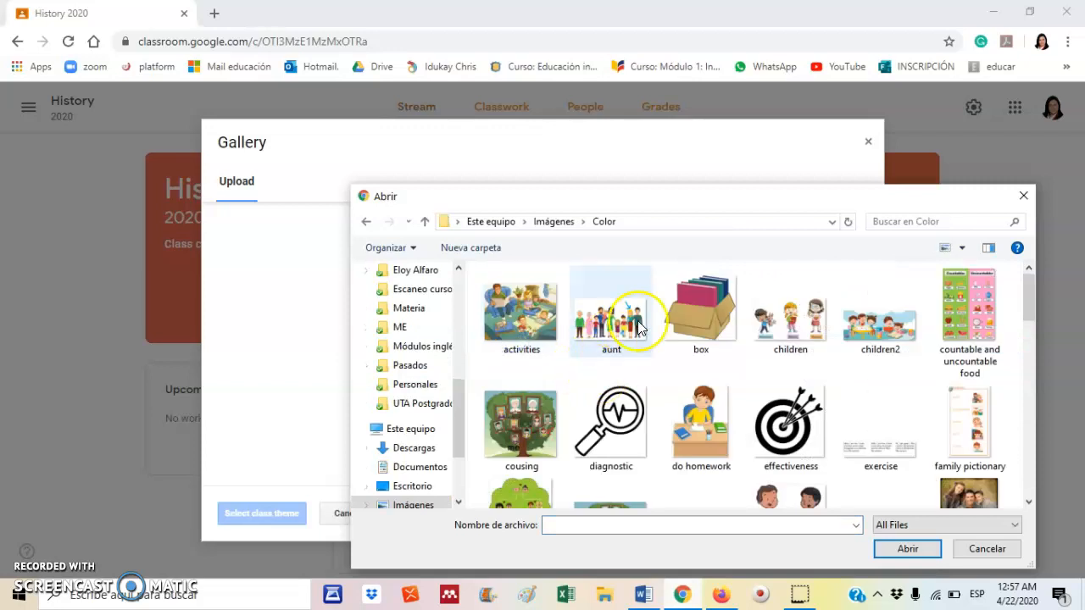
left_click(905, 345)
left_click(907, 549)
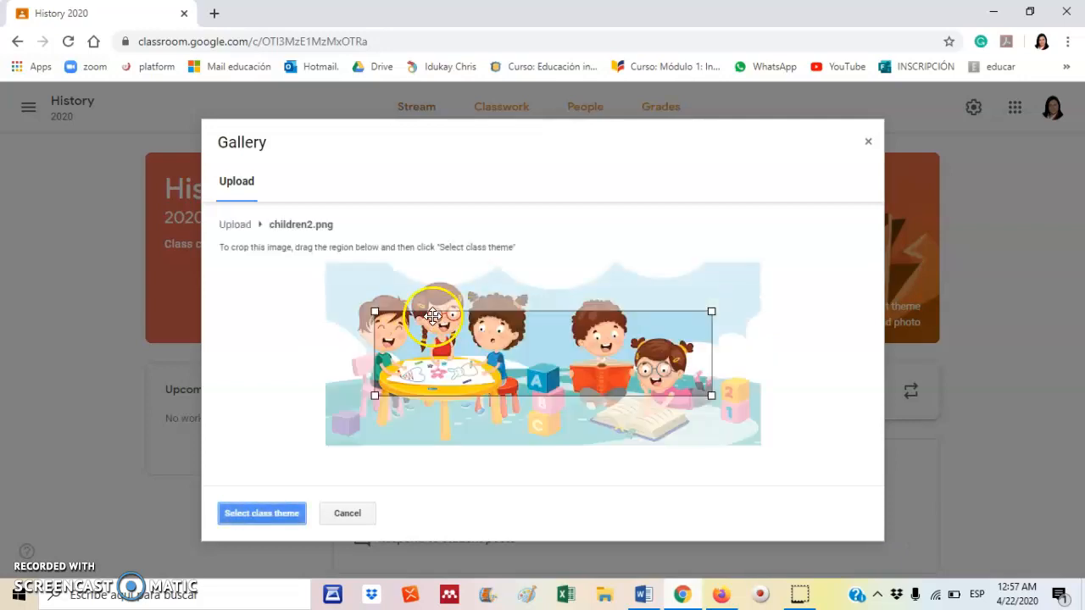
Step: Extend the crop region to the full width of the children2 image and apply it as the class theme
left_click_drag(372, 310, 333, 256)
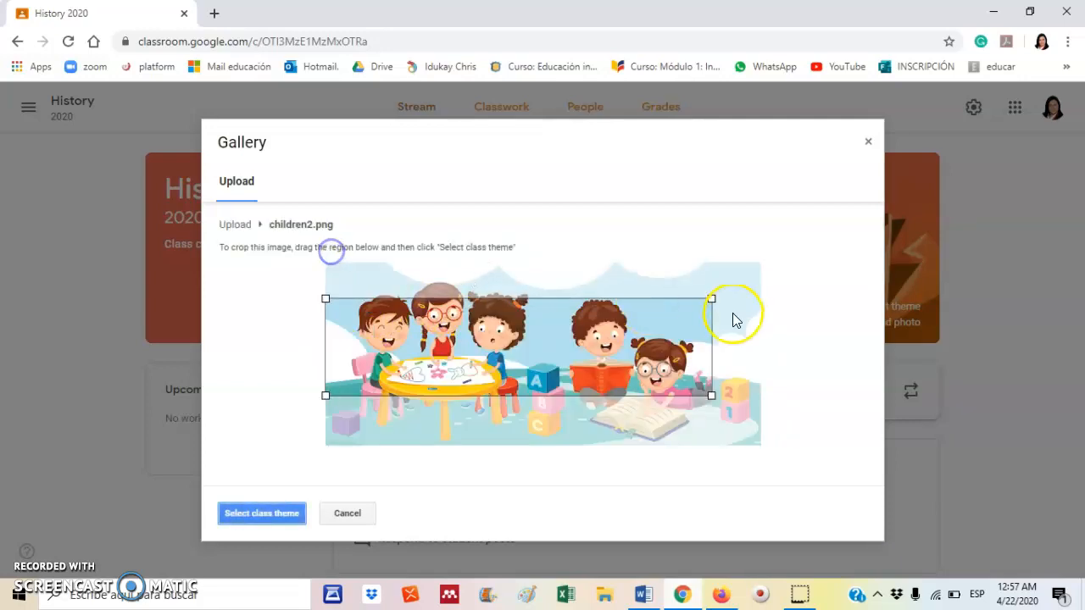
left_click_drag(713, 297, 762, 247)
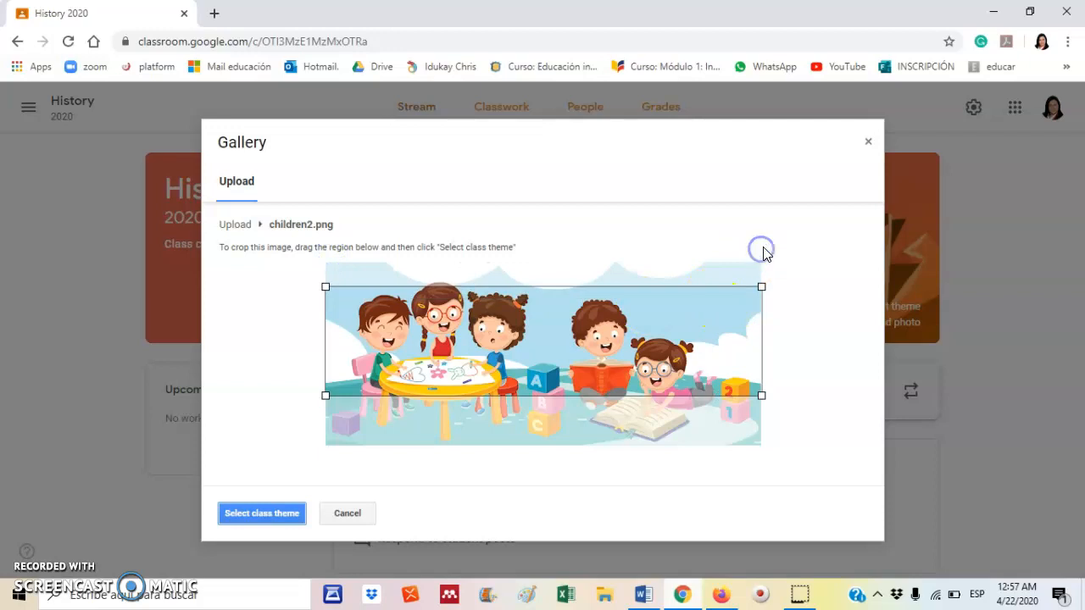
left_click(252, 512)
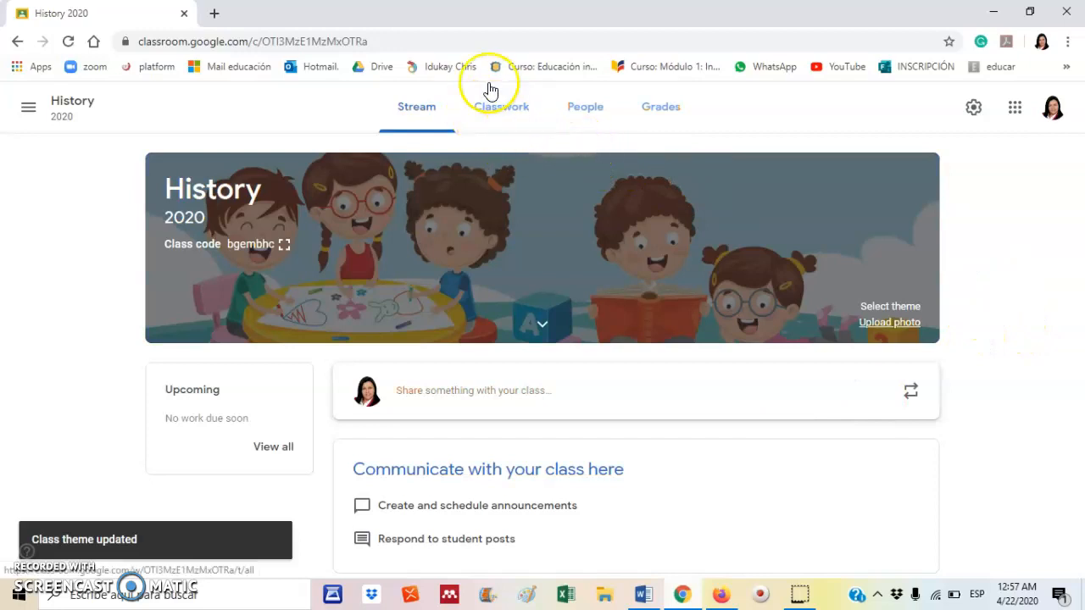
Step: Add a topic named Welcome to the History class's classwork
left_click(482, 108)
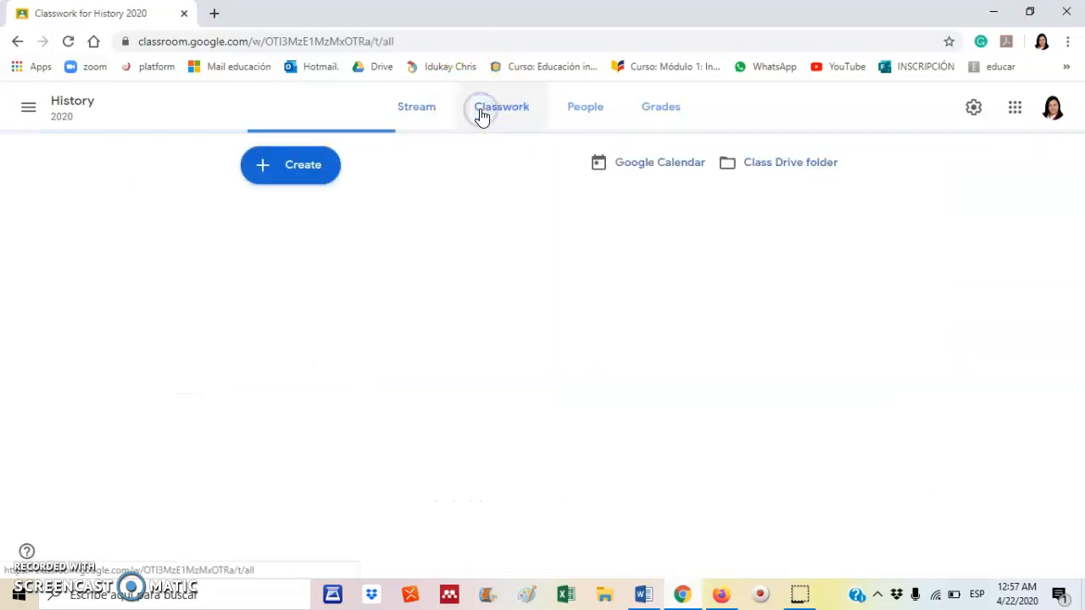
left_click(276, 164)
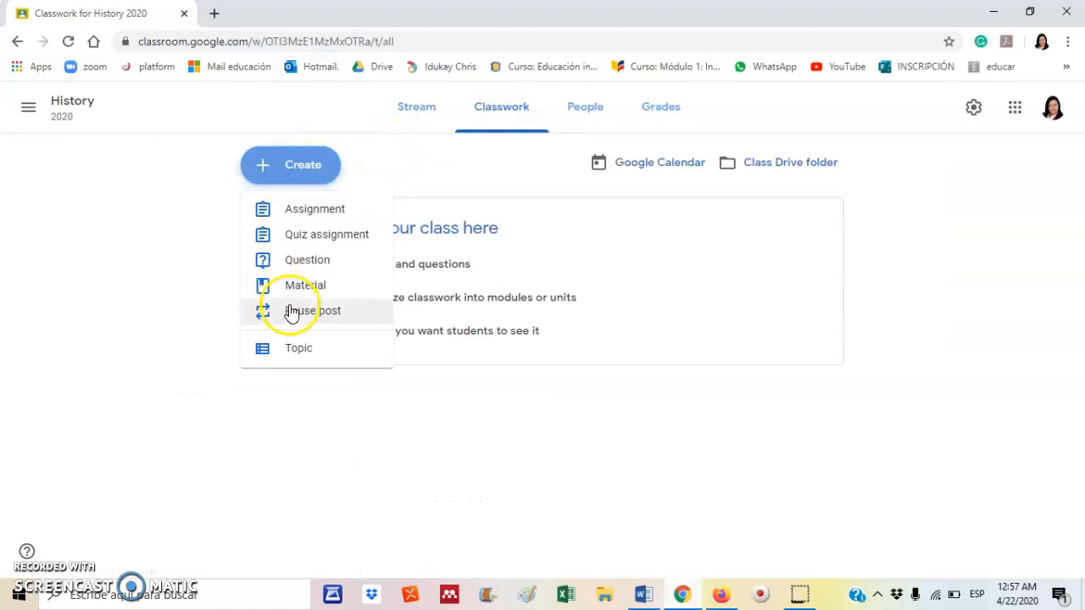
left_click(292, 343)
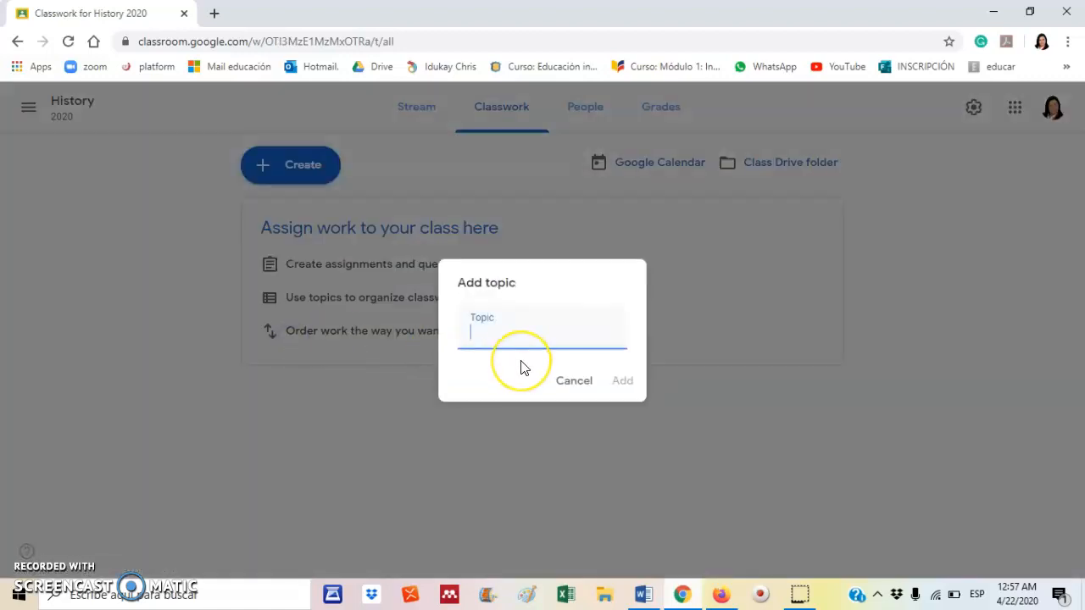
left_click(622, 381)
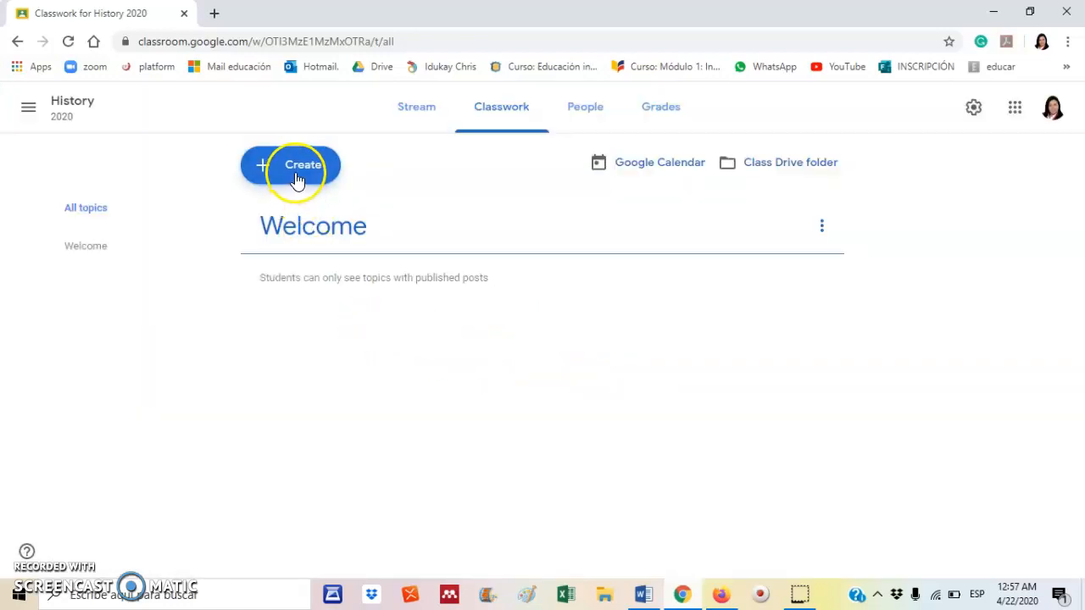
Step: Create a classwork material with the title Welcome and the description Hello
left_click(295, 180)
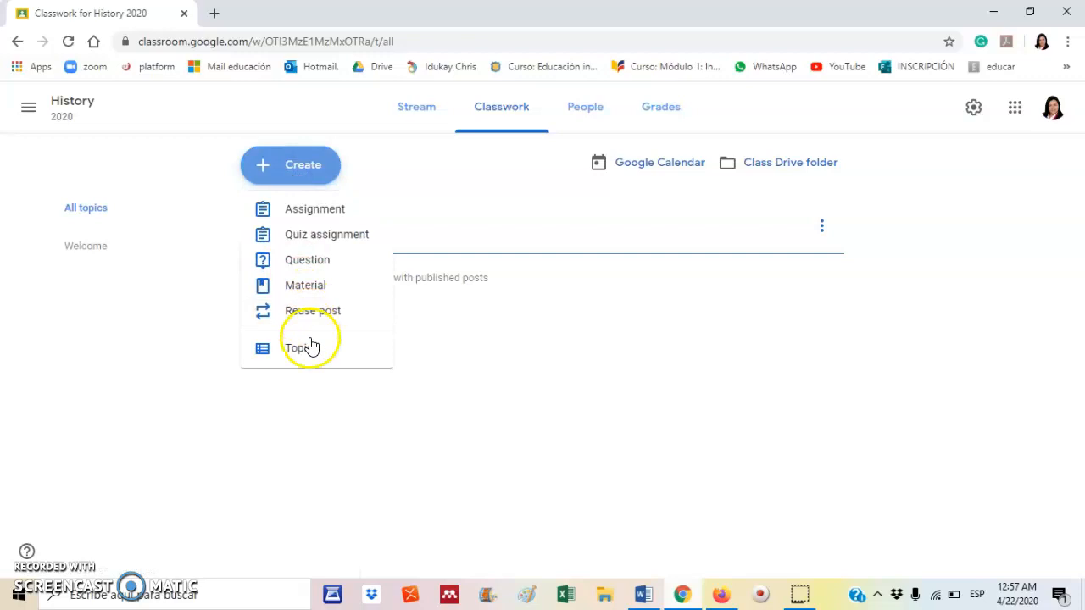
left_click(309, 287)
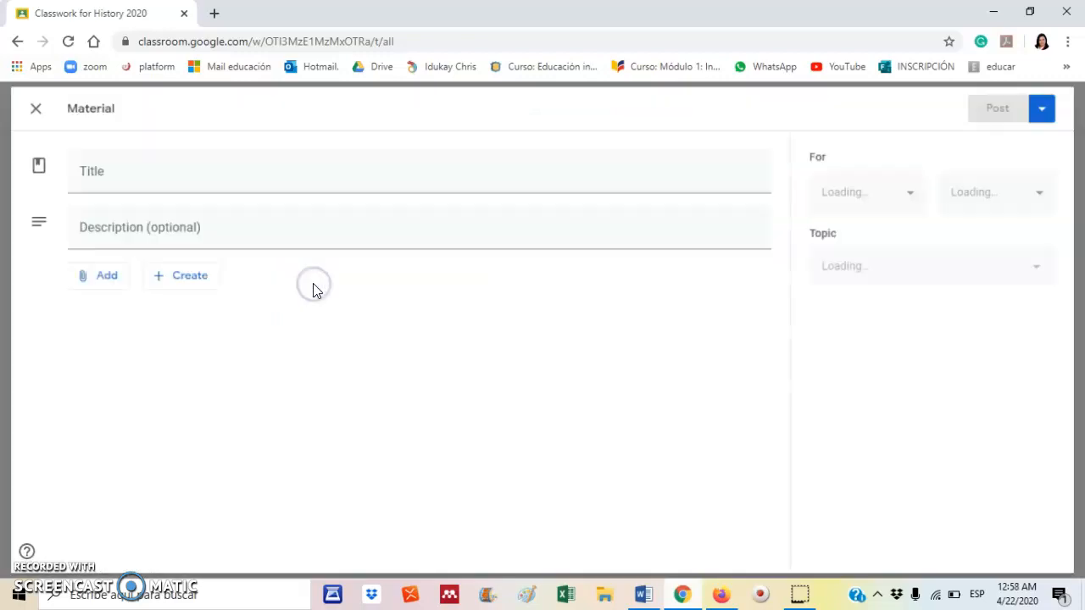
type("E")
key("BackSpace")
type("Welc")
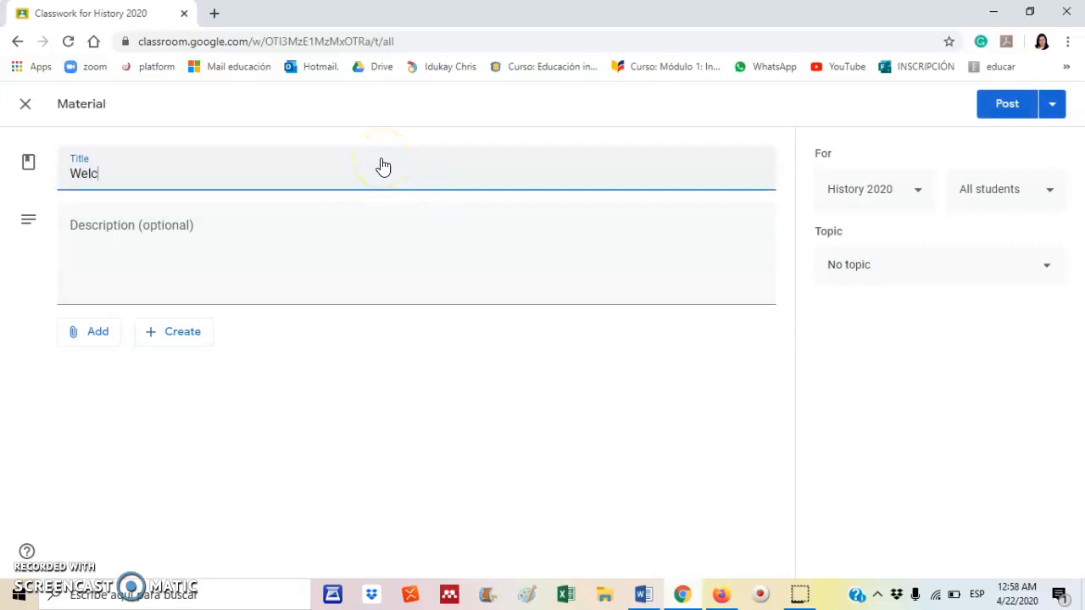
left_click(322, 245)
type("Hello")
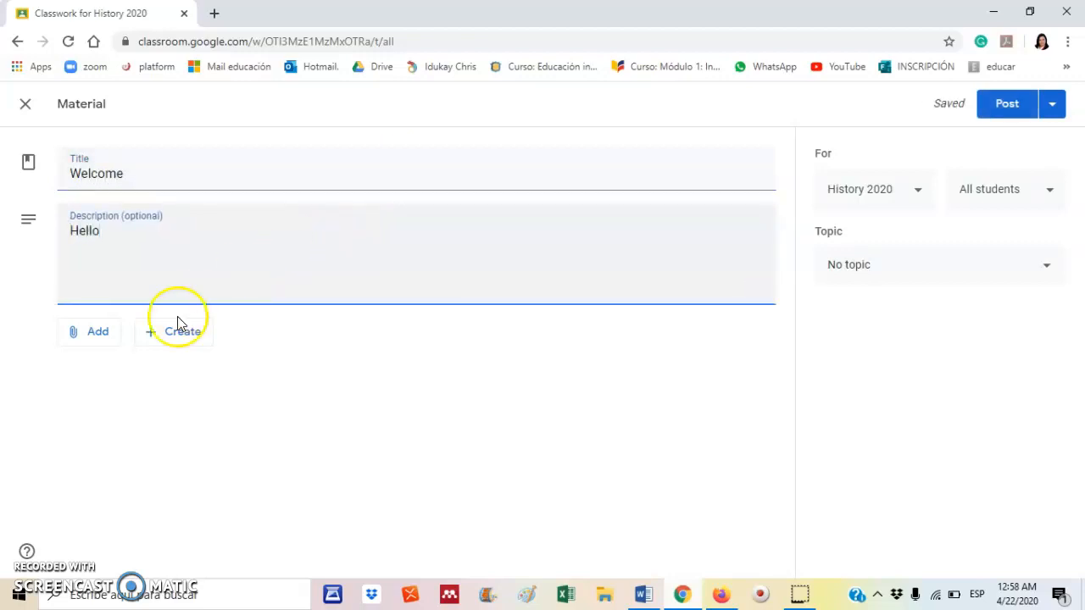
Step: Attach the Welcome.png image from the Color folder to the material
left_click(92, 337)
left_click(108, 419)
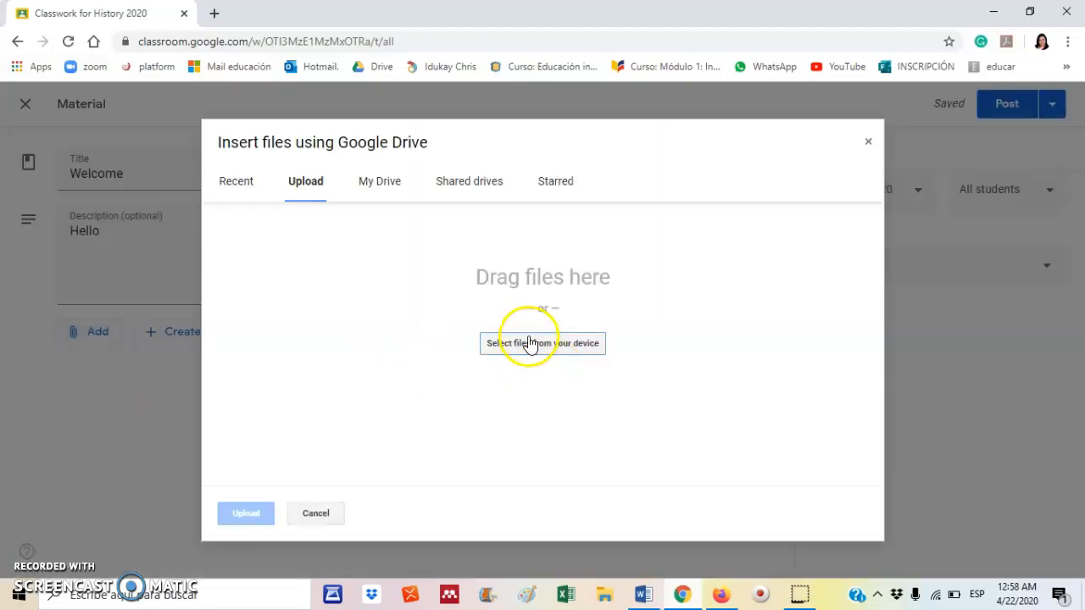
left_click(531, 352)
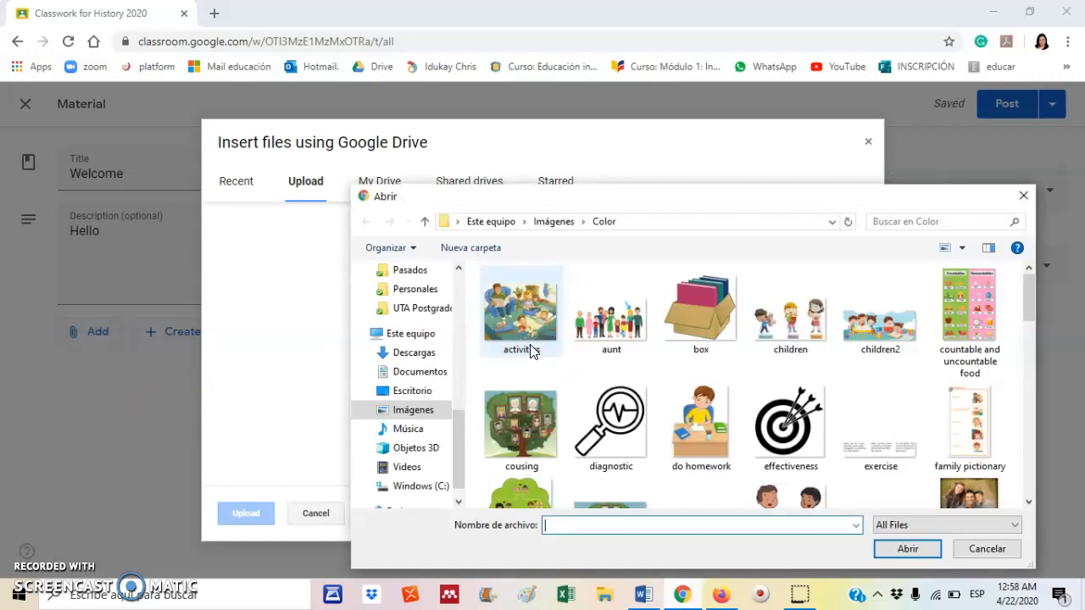
left_click(801, 409)
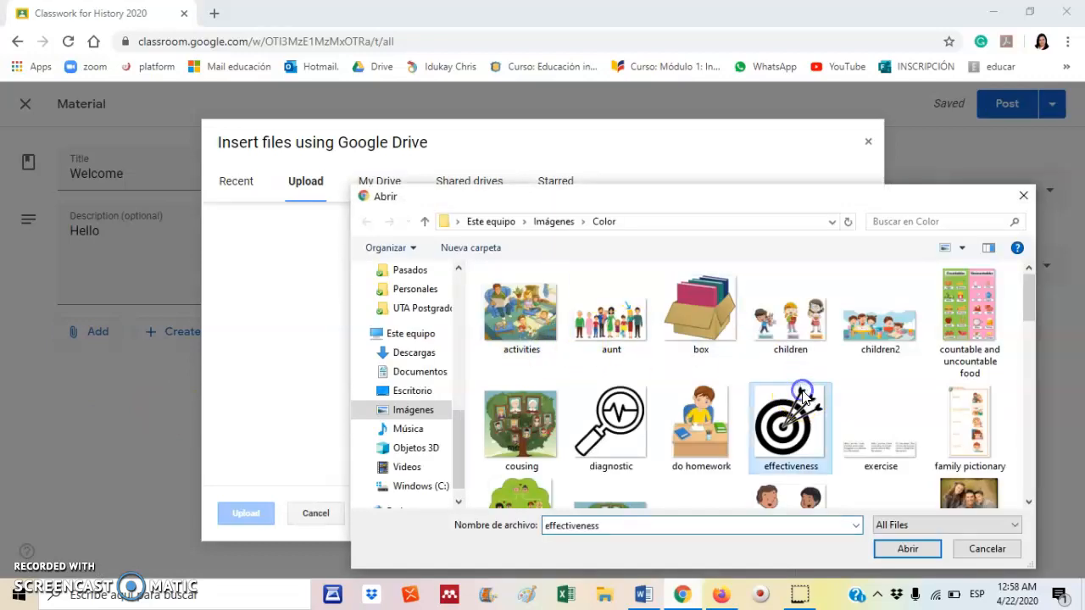
key("w")
left_click(644, 464)
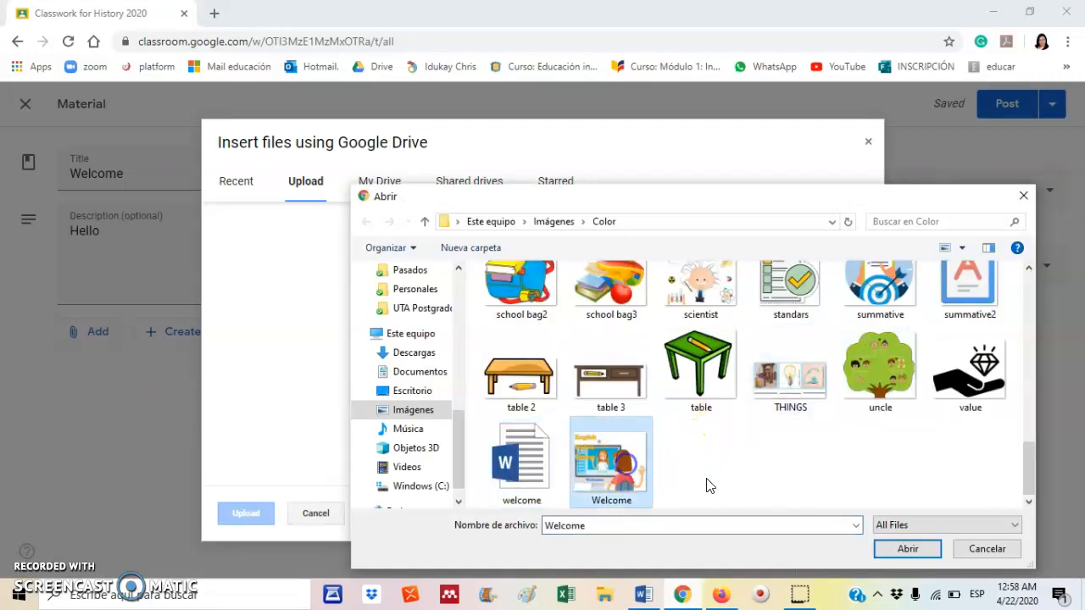
left_click(905, 551)
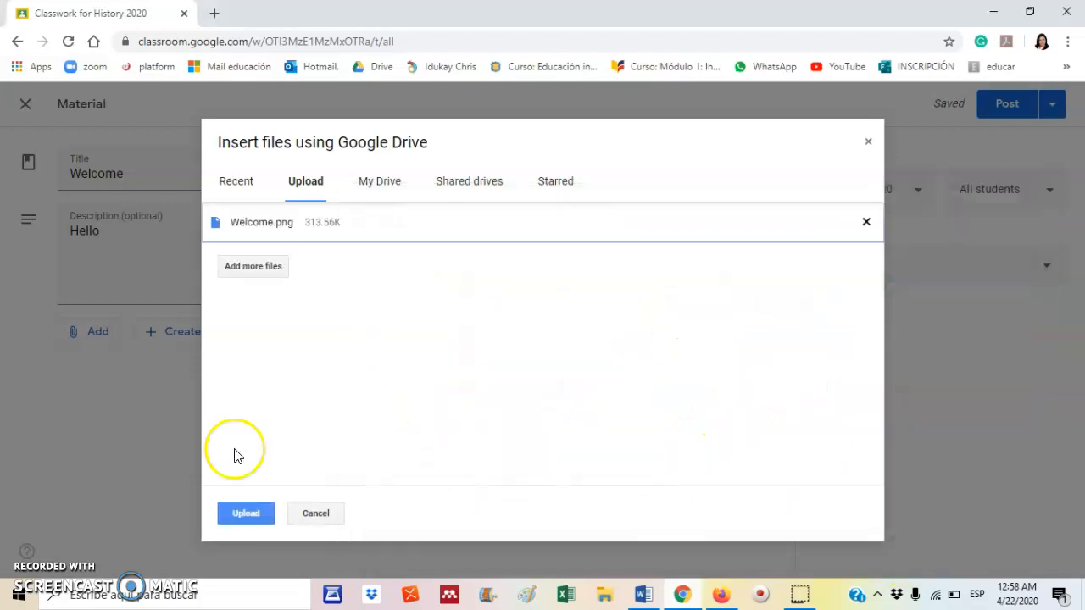
left_click(236, 514)
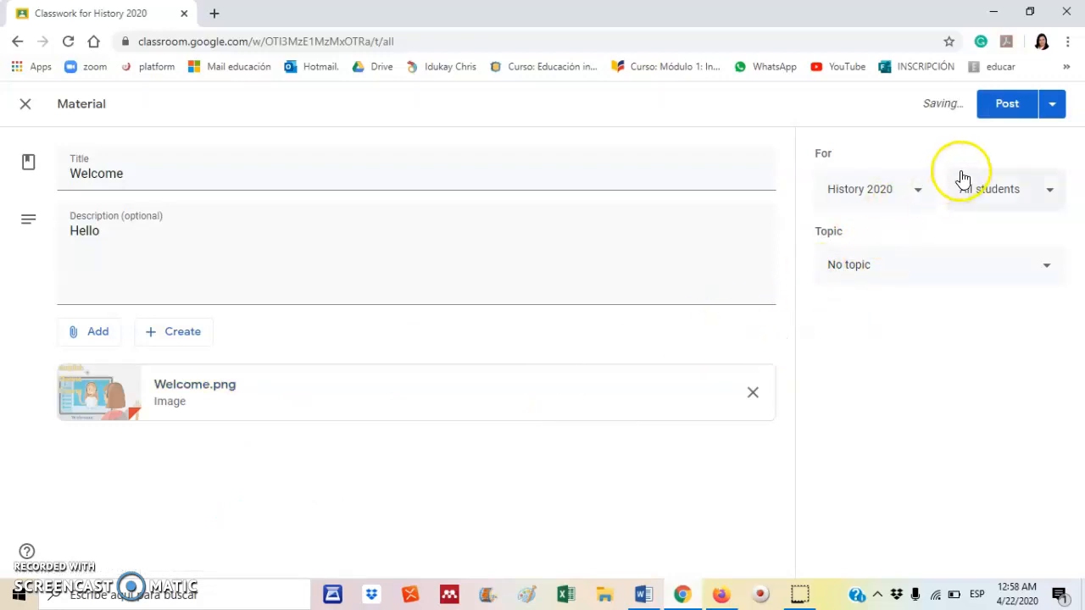
Step: File the Welcome material under the Welcome topic and post it to all students of History 2020
left_click(897, 200)
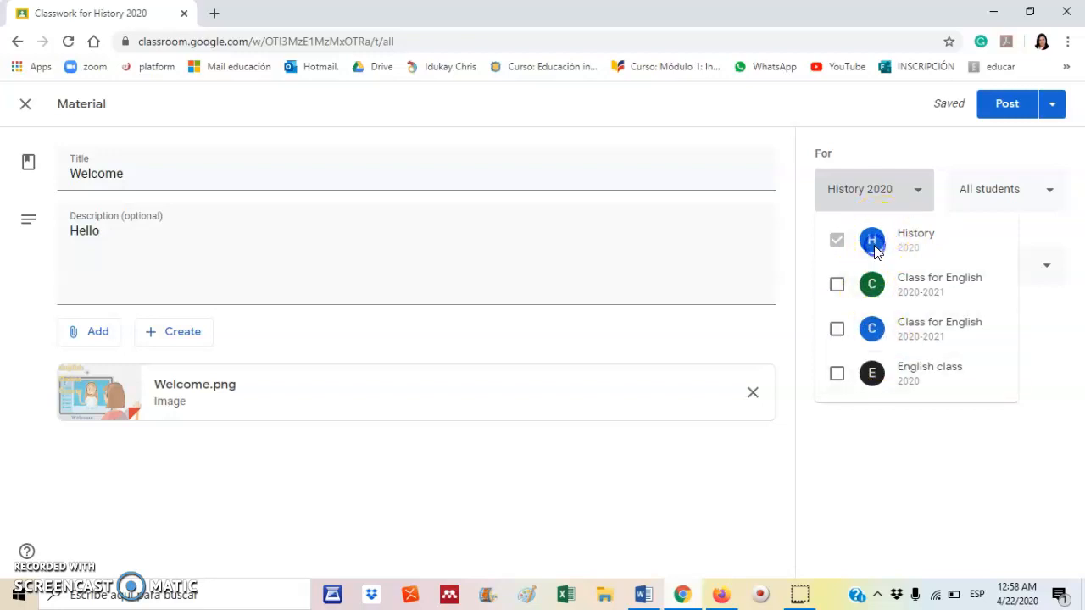
left_click(986, 194)
left_click(985, 194)
left_click(945, 264)
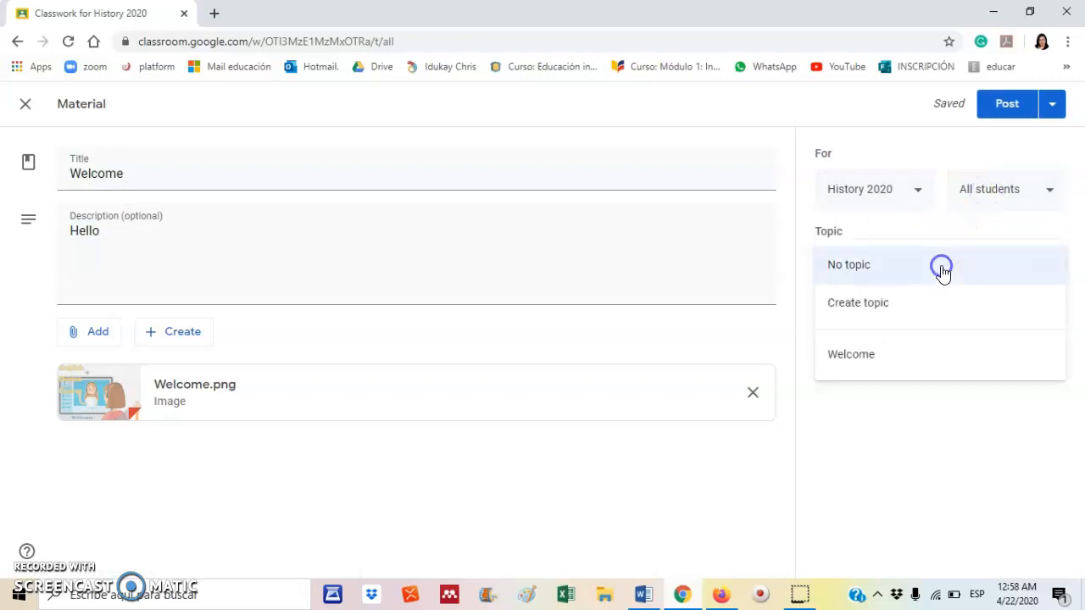
left_click(858, 361)
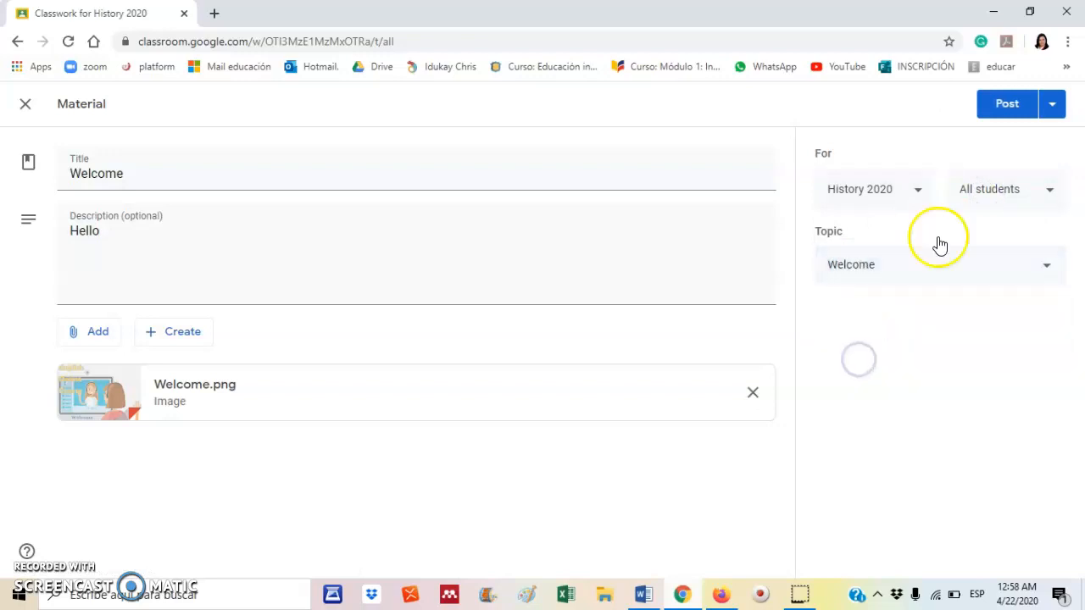
left_click(1054, 113)
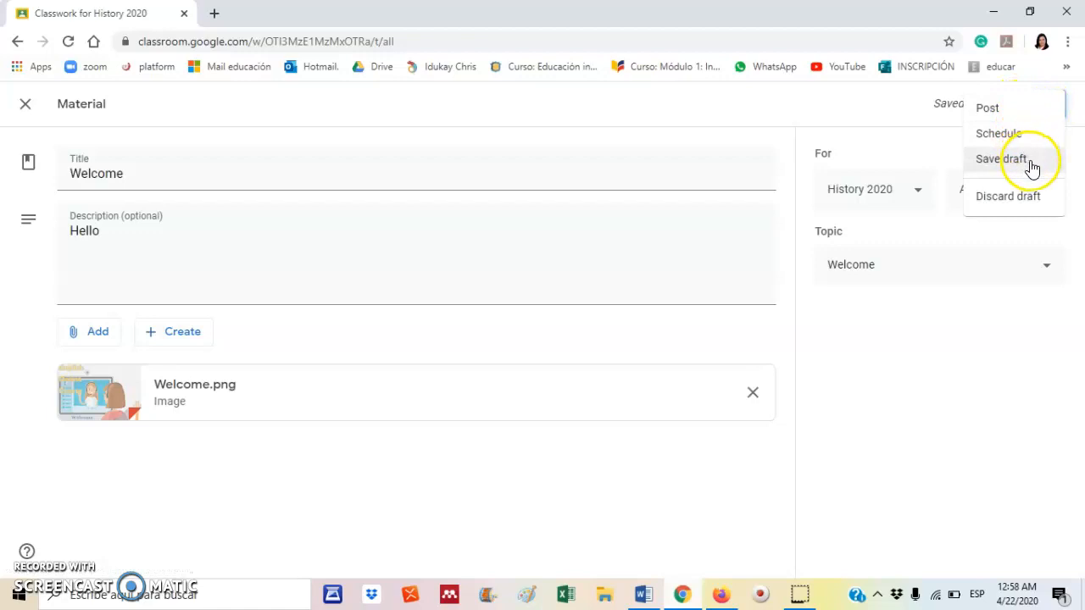
left_click(1041, 114)
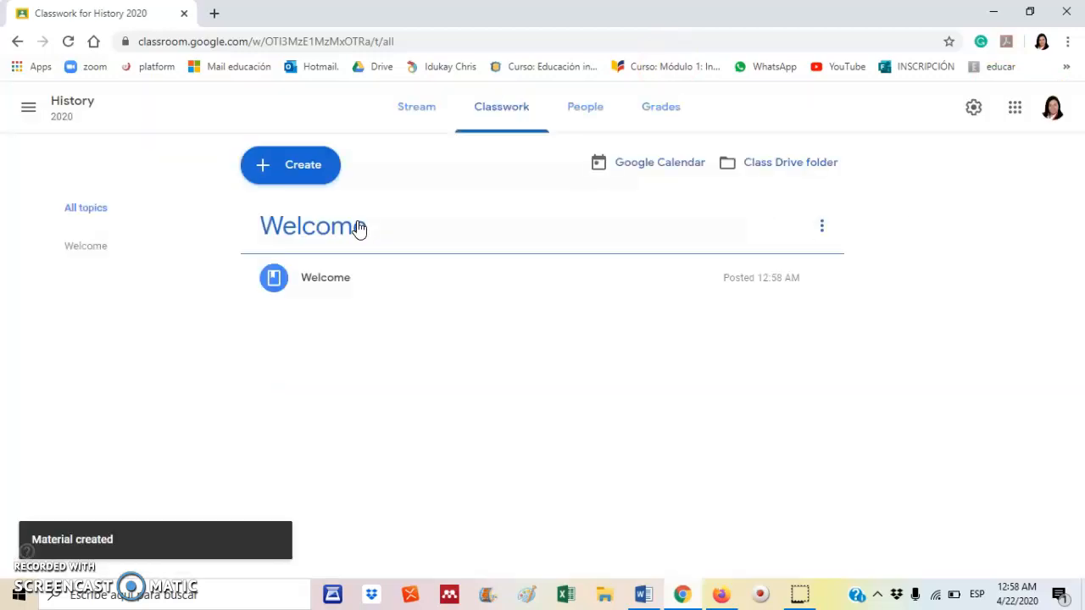
Step: Add a topic named Unit 1 to the History class's classwork
left_click(312, 165)
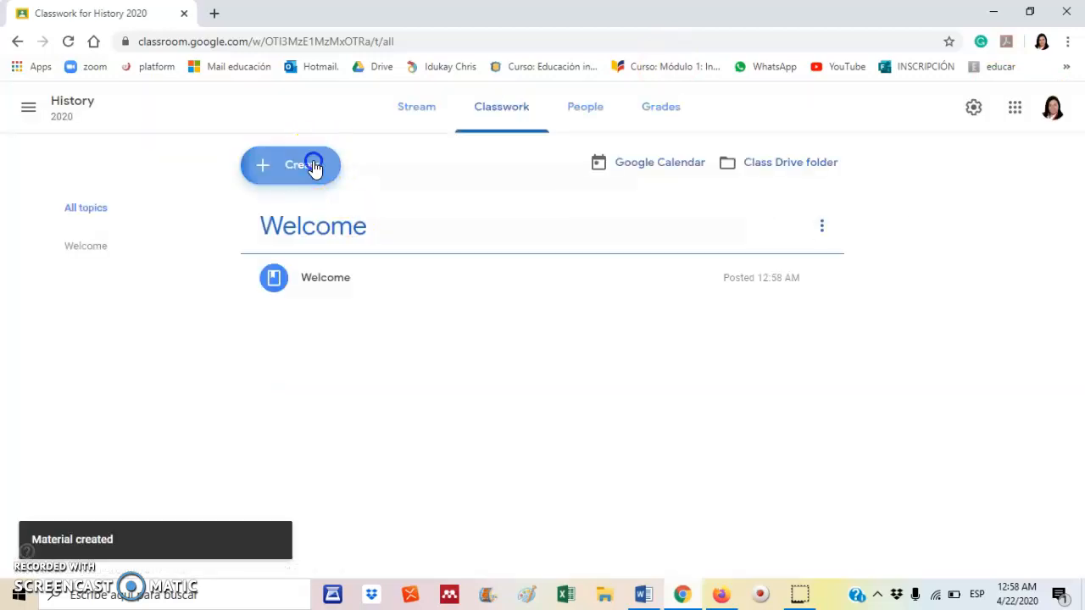
left_click(303, 350)
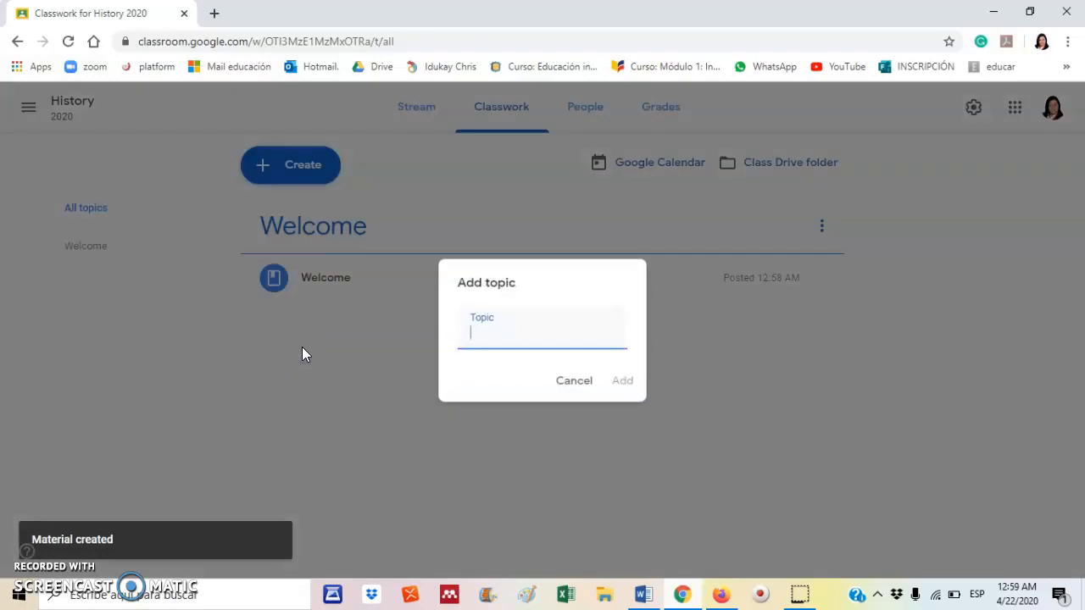
type("Unit 1")
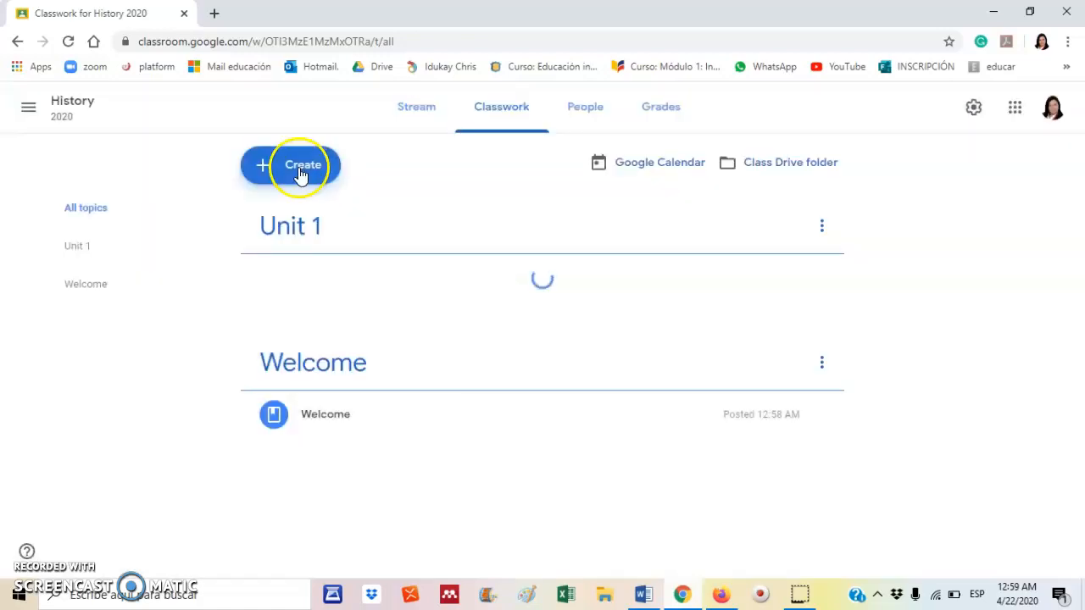
Step: Create a classwork material titled Module and attach the first INGLES_6_MODULO_1.pdf among the recent Google Drive files
left_click(298, 168)
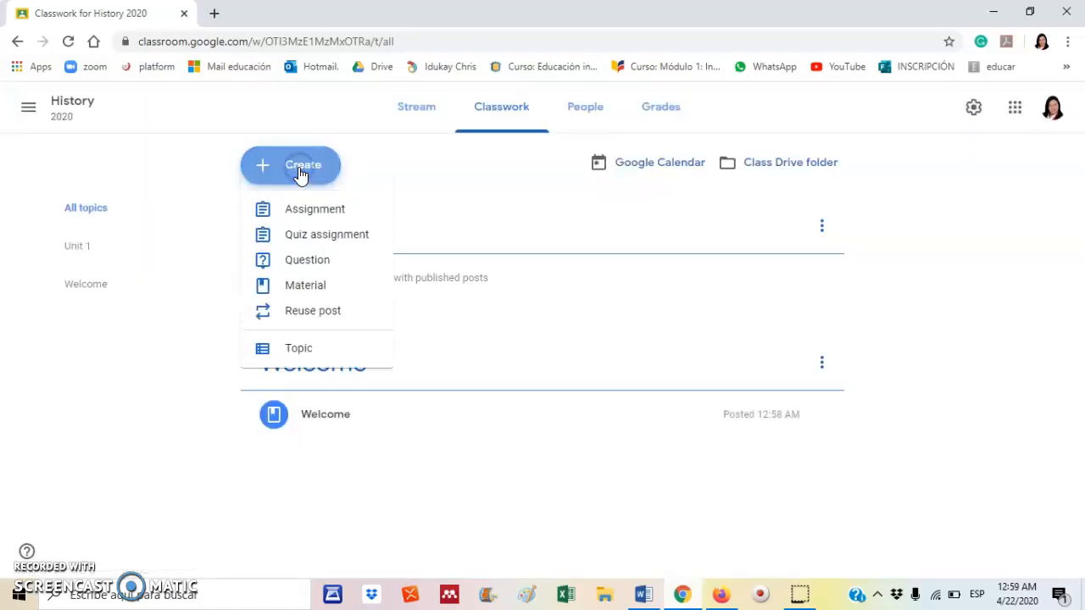
left_click(303, 285)
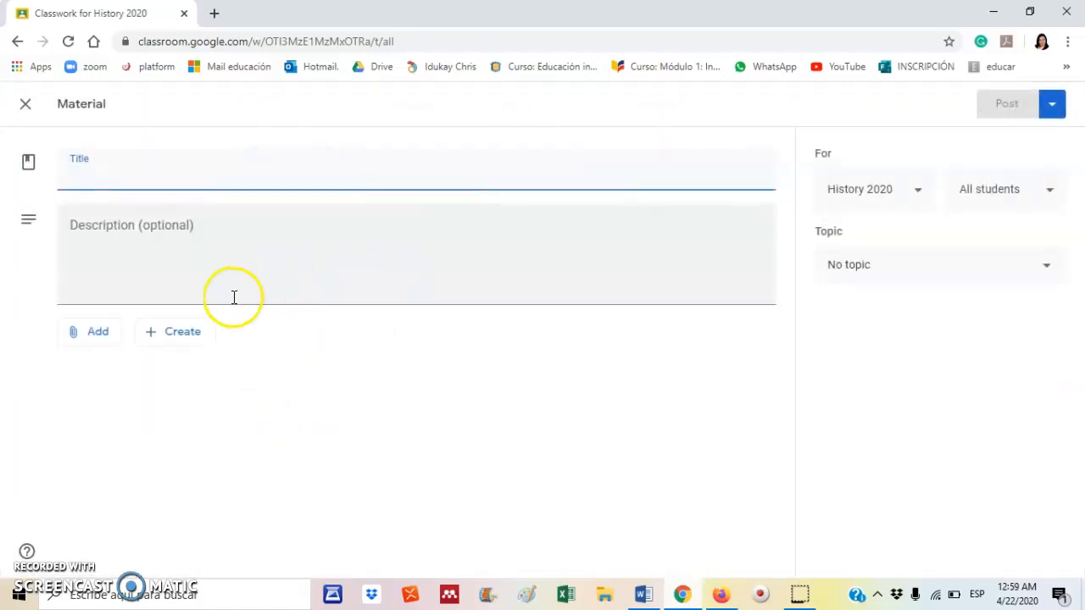
type("Module")
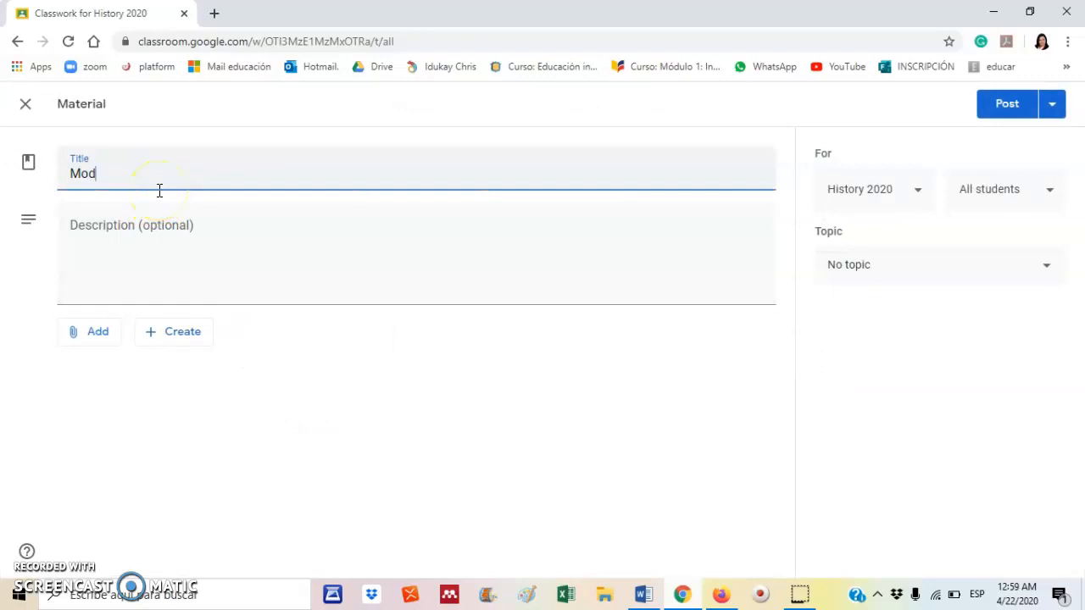
left_click(74, 332)
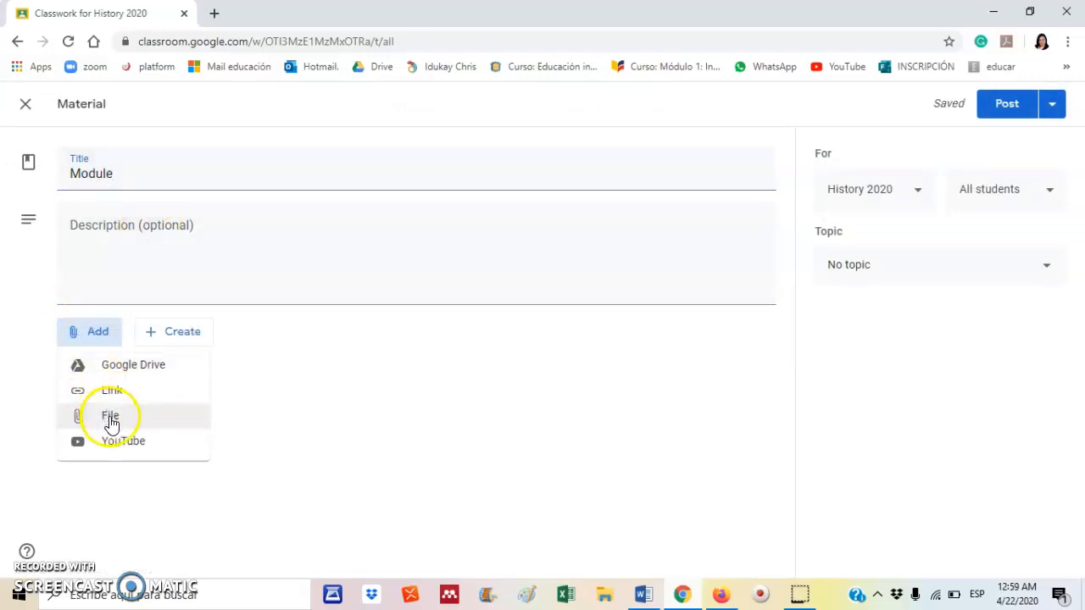
left_click(111, 417)
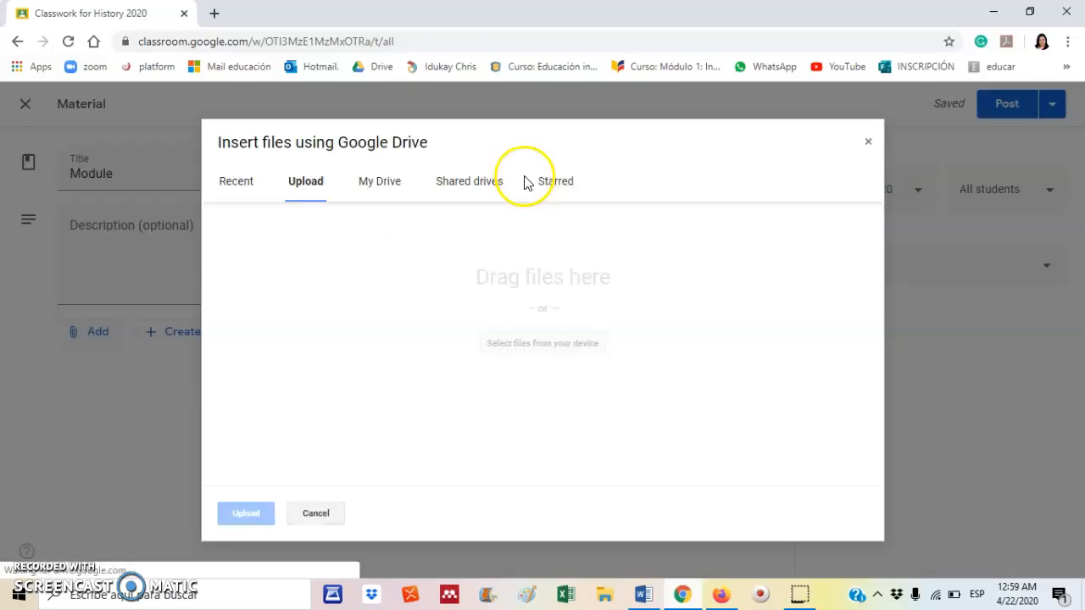
left_click(245, 182)
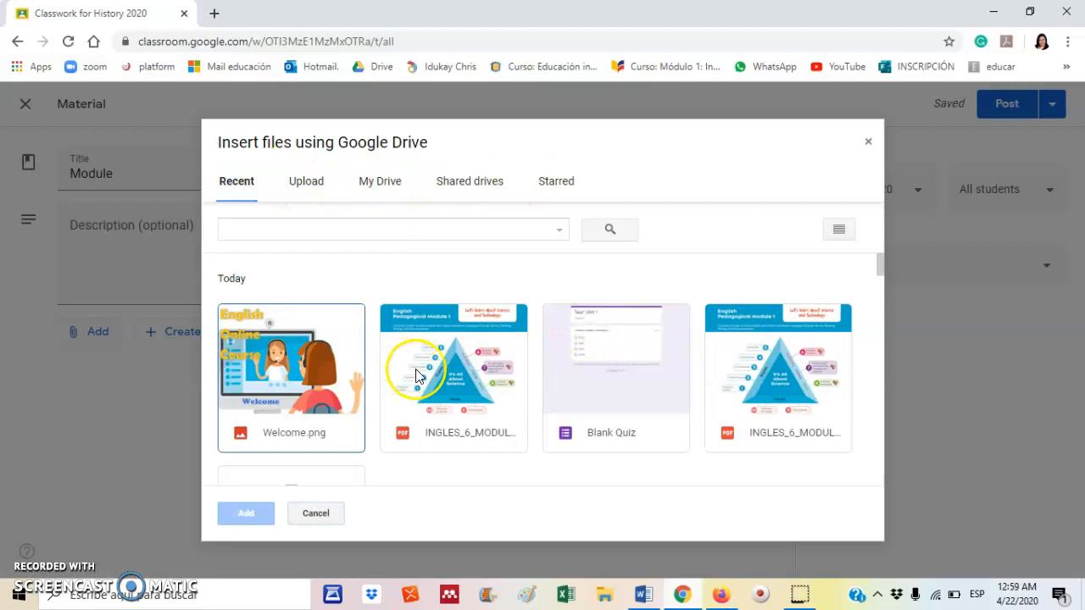
left_click(422, 372)
left_click(244, 514)
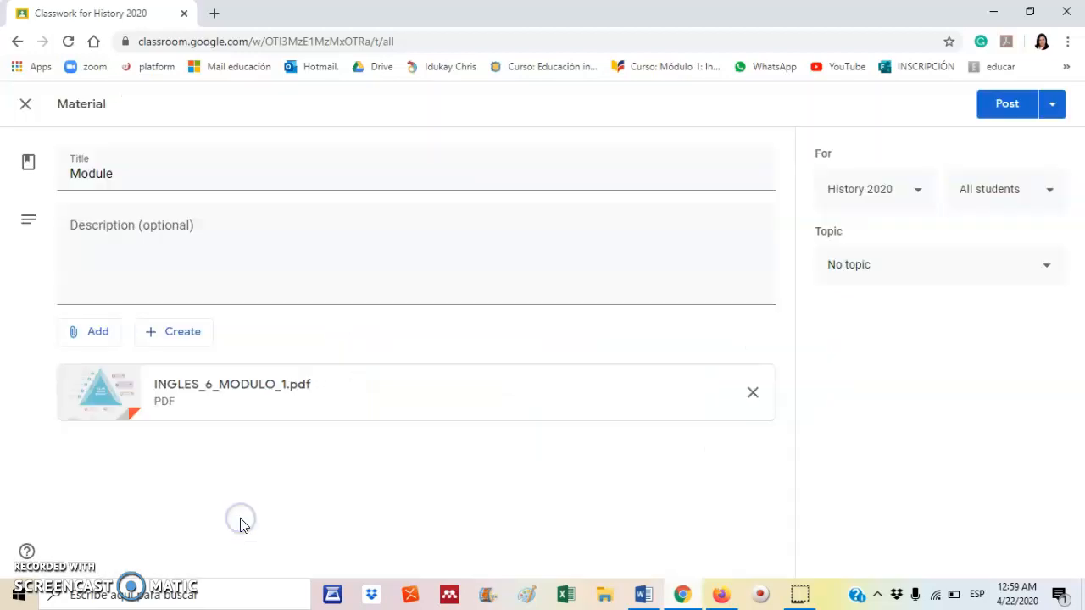
Step: File the Module material under the Unit 1 topic and post it
left_click(883, 277)
left_click(848, 360)
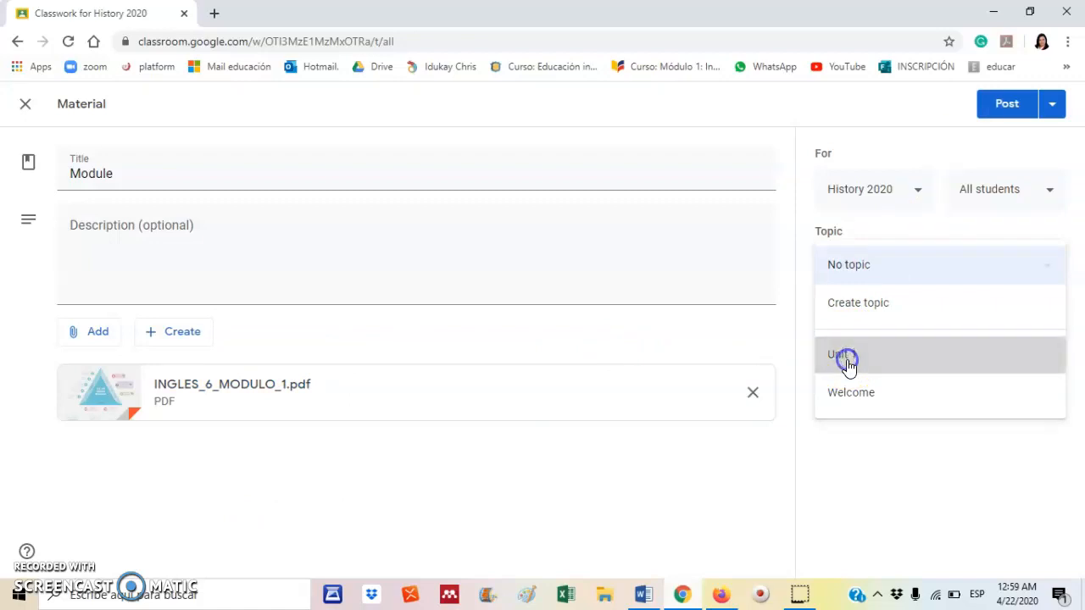
left_click(1002, 114)
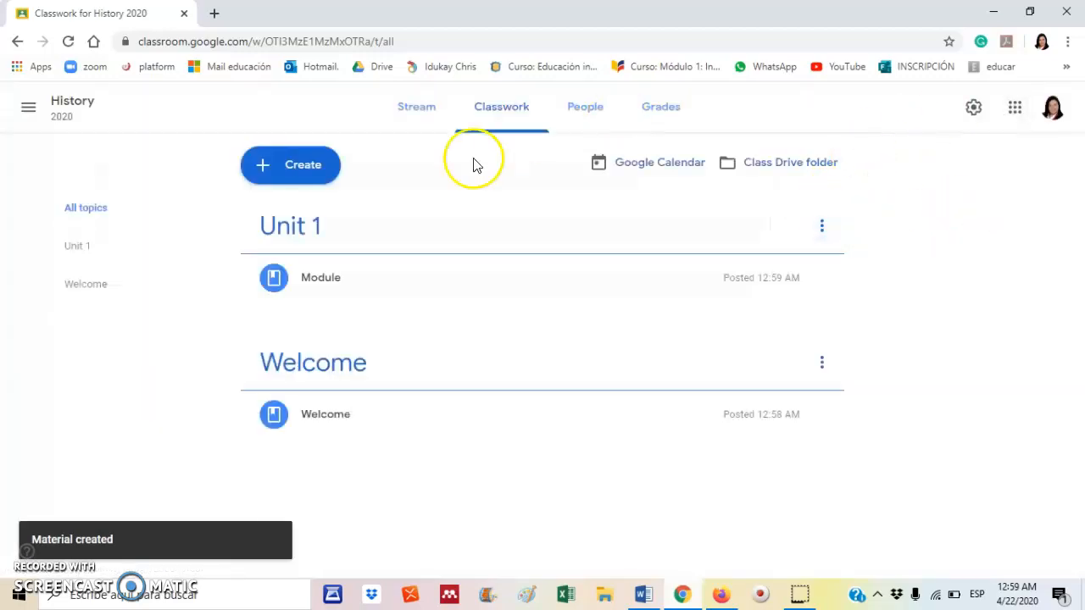
Step: Create an assignment titled My family with the instructions "Upload a picture of your family and describe them."
left_click(298, 163)
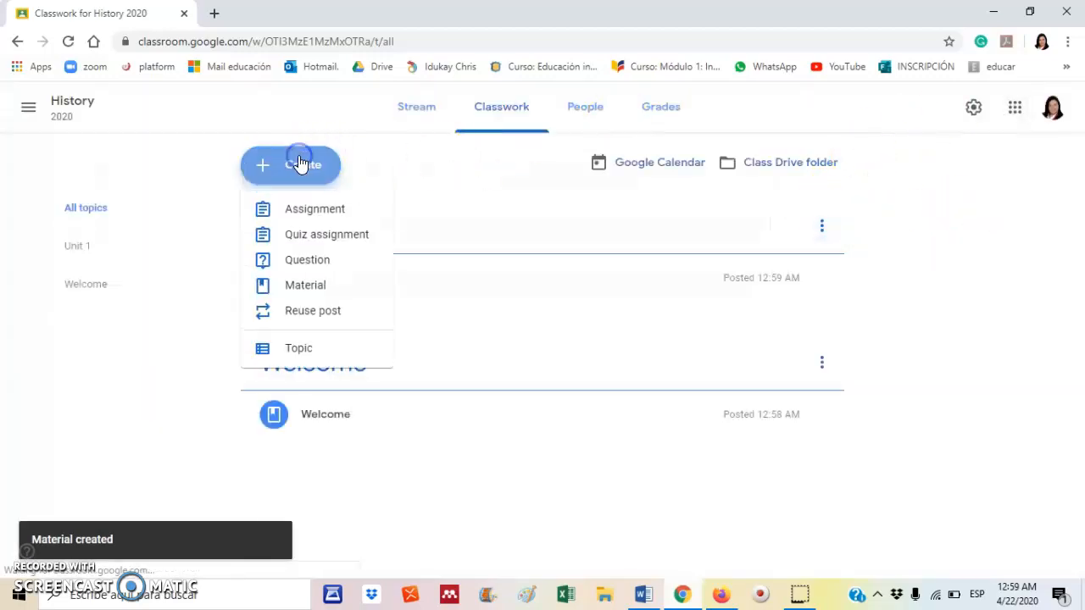
left_click(337, 214)
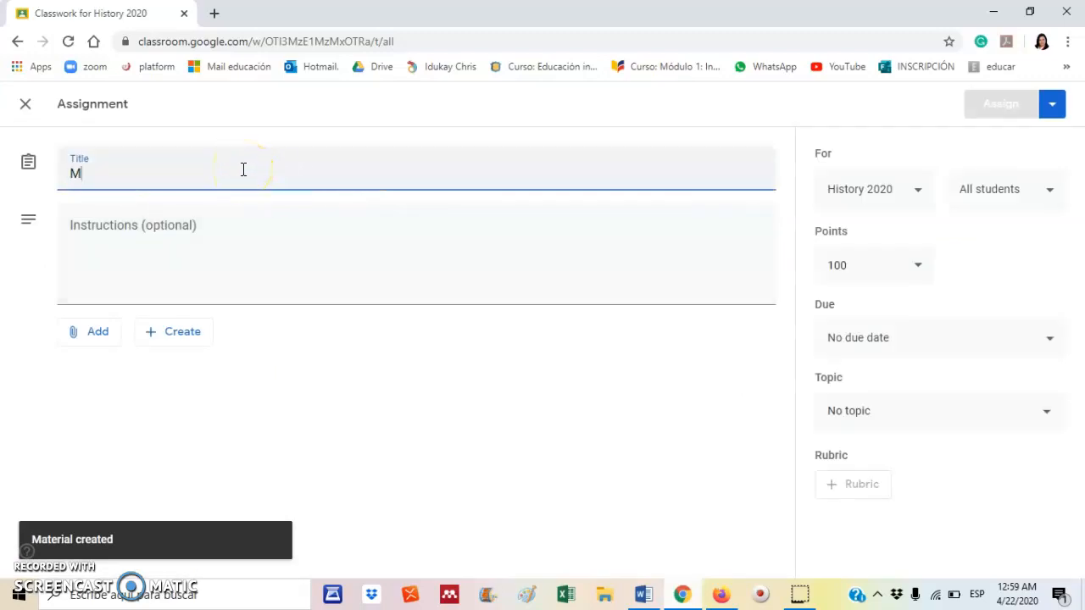
type("y fam")
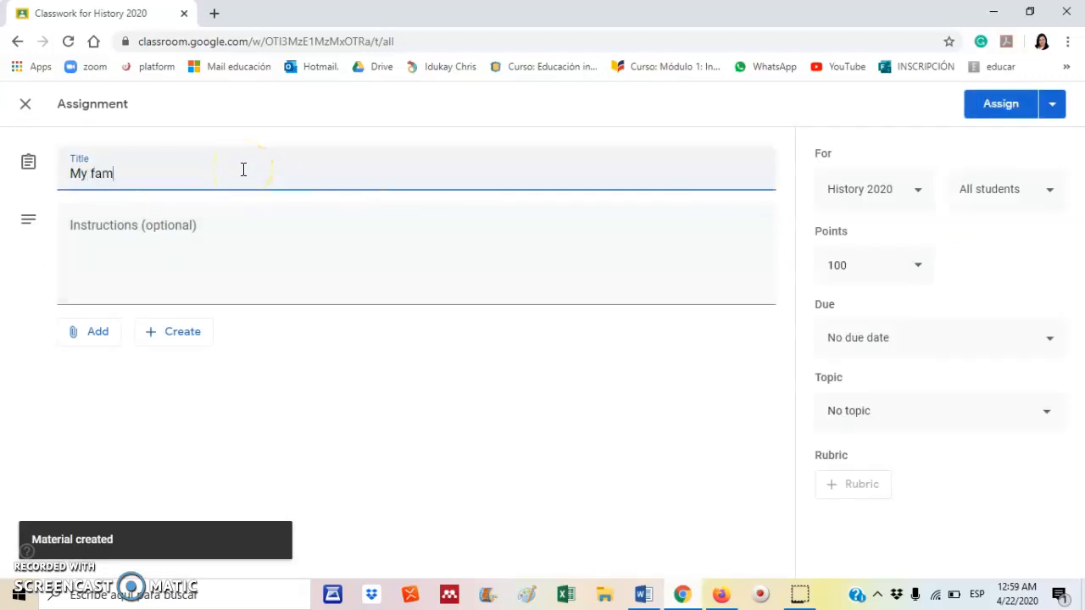
type("ily")
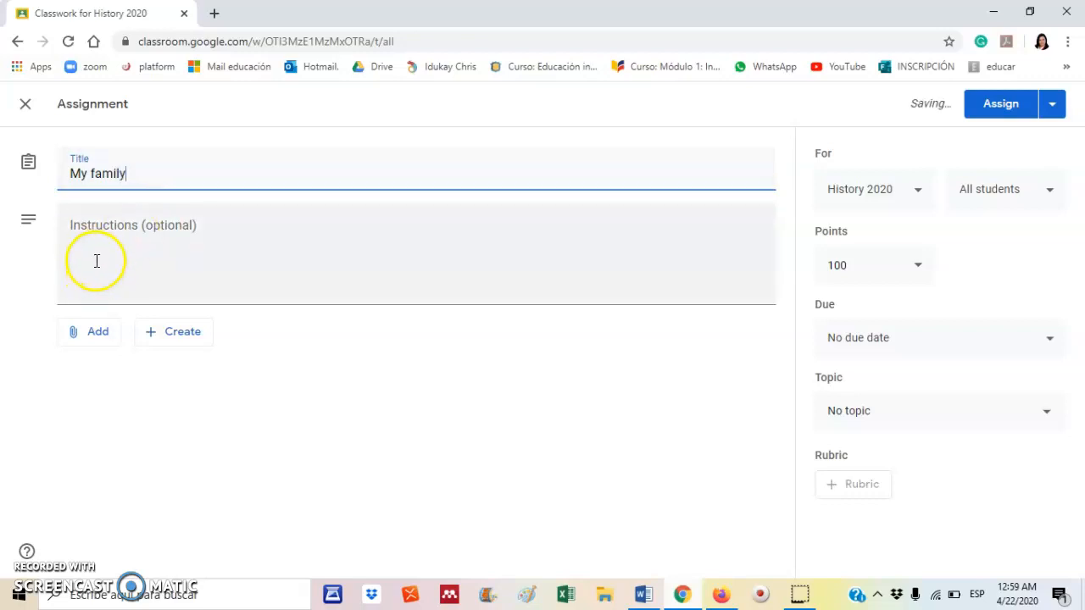
left_click(95, 250)
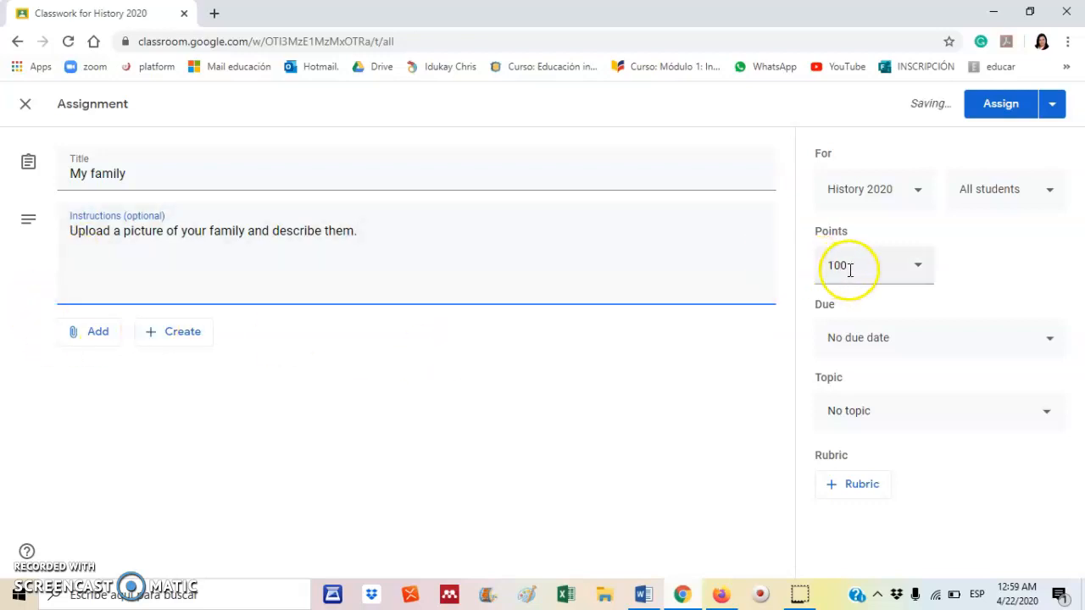
Step: Set the My family assignment to 10 points with a due date of Apr 30, 2020
left_click(875, 264)
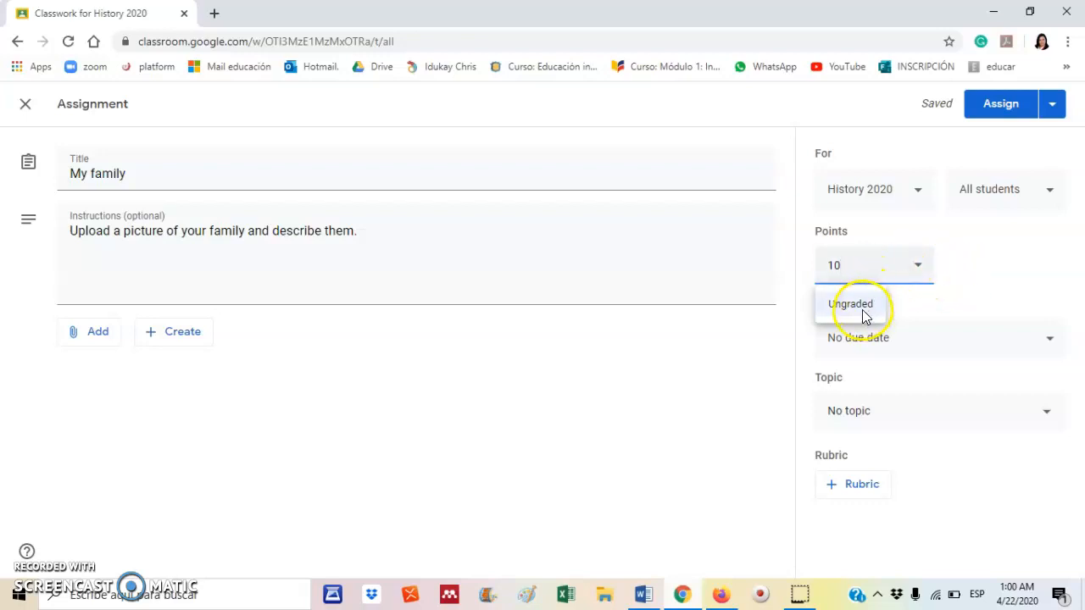
left_click(981, 277)
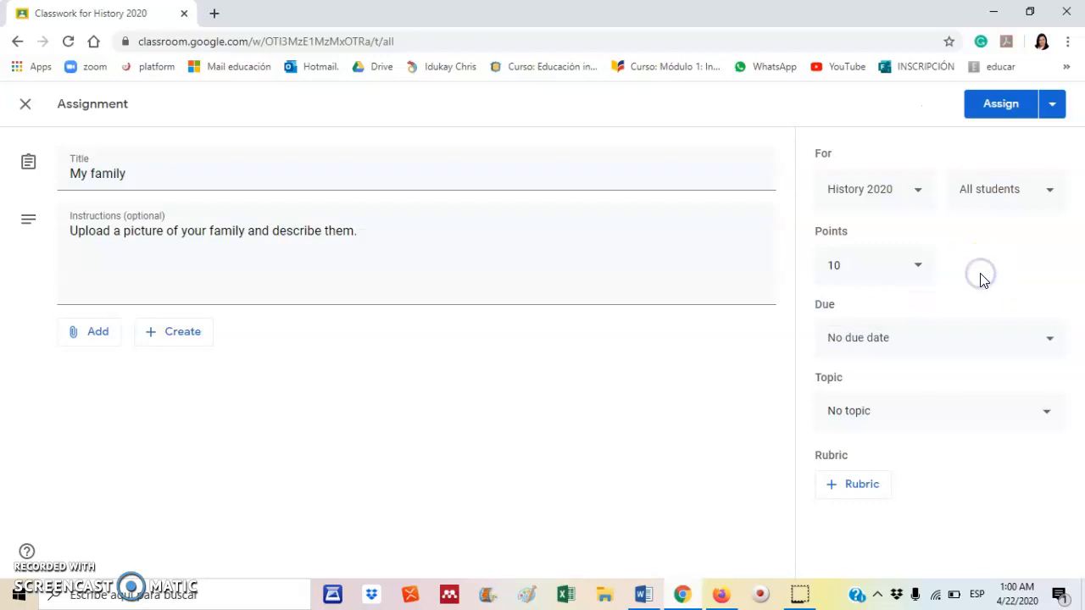
left_click(933, 334)
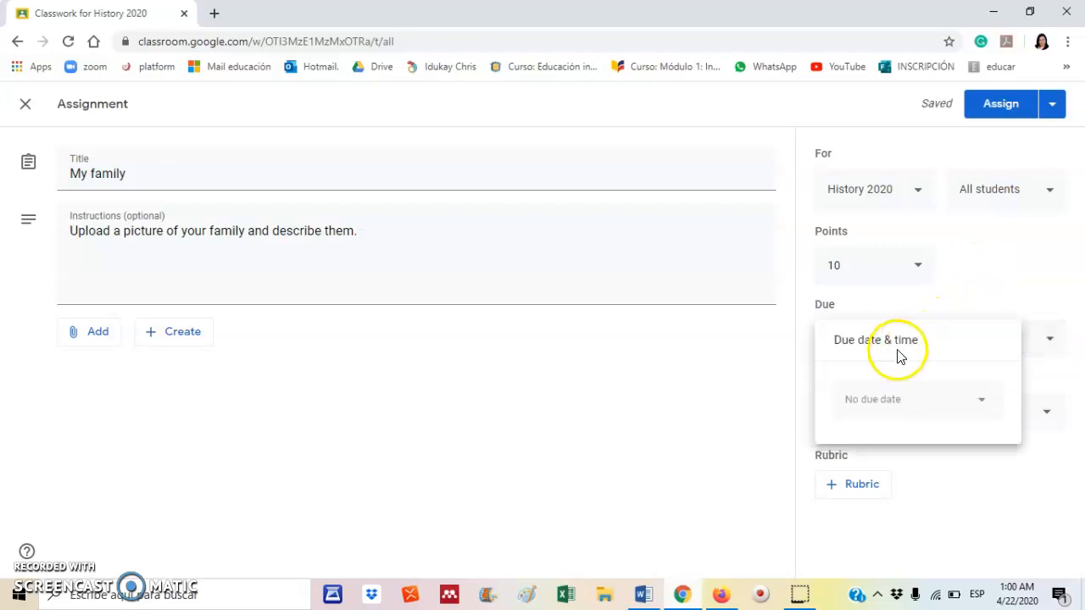
left_click(871, 414)
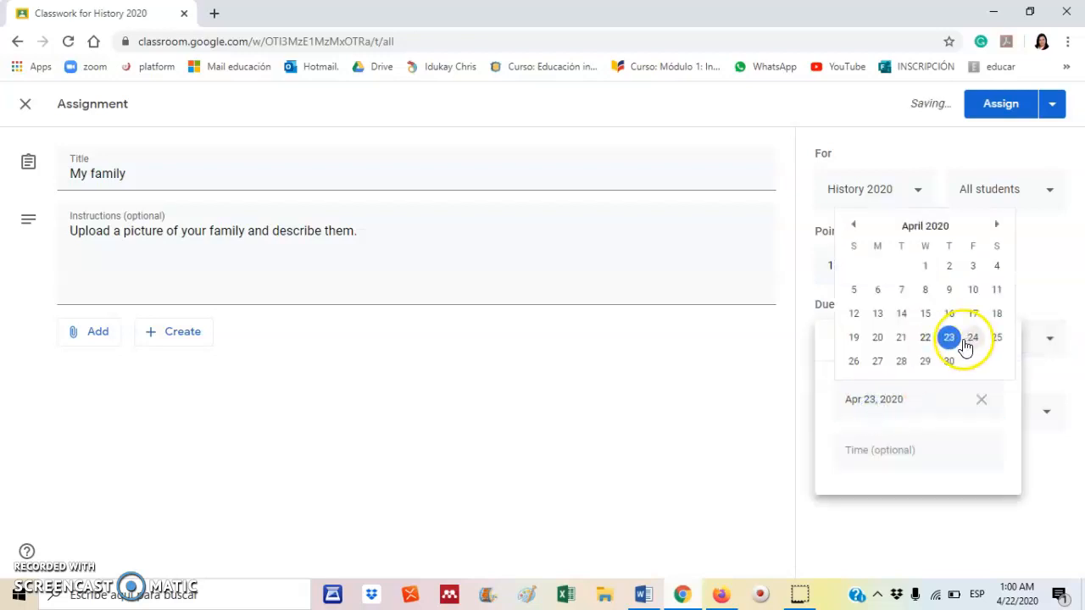
left_click(948, 361)
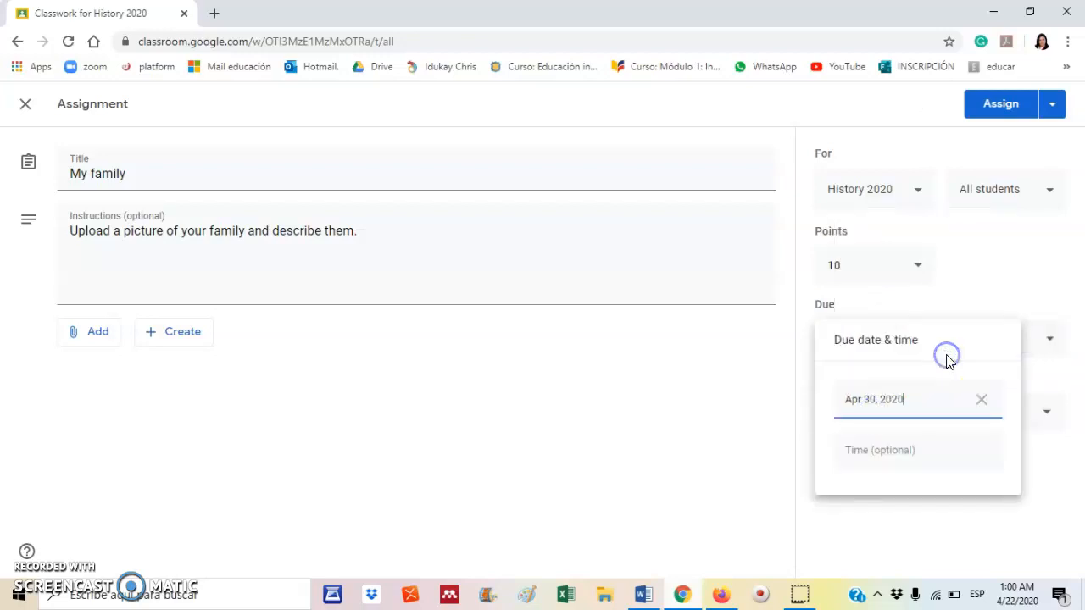
left_click(984, 283)
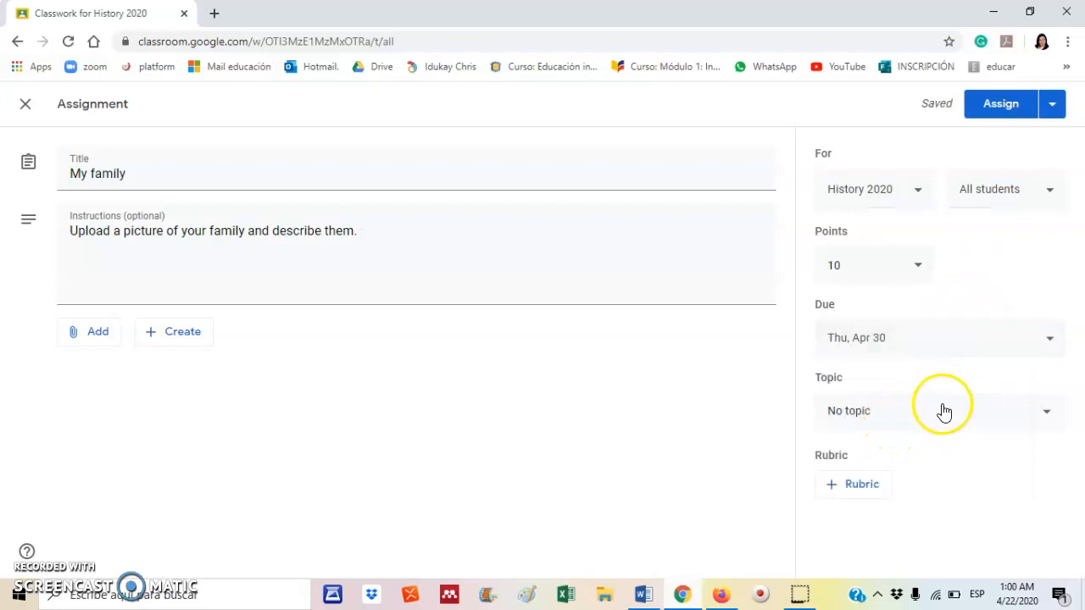
Step: File the My family assignment under the Unit 1 topic and assign it
left_click(992, 421)
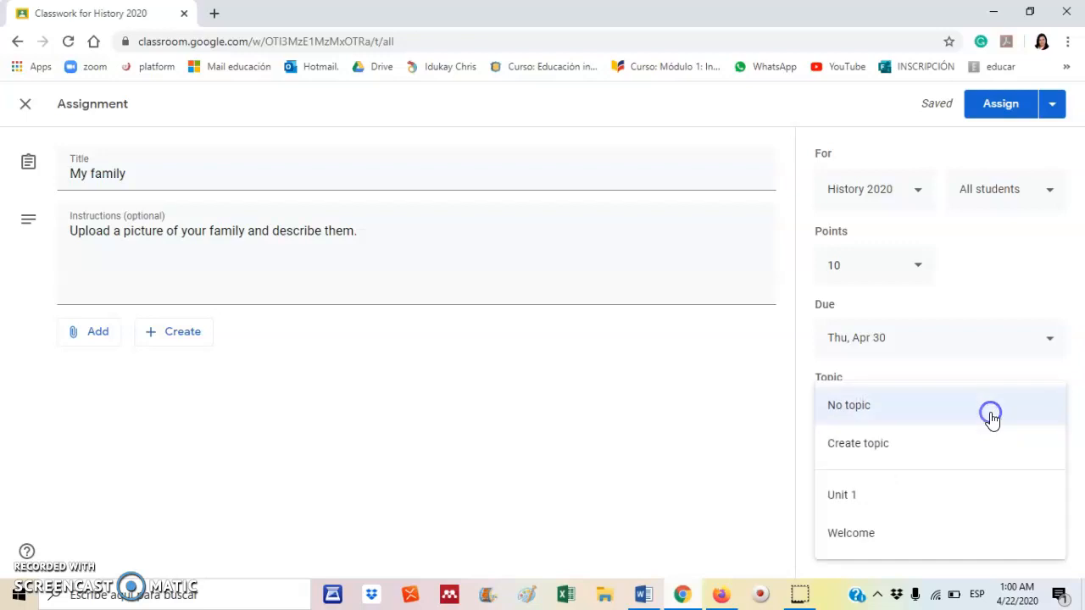
left_click(901, 506)
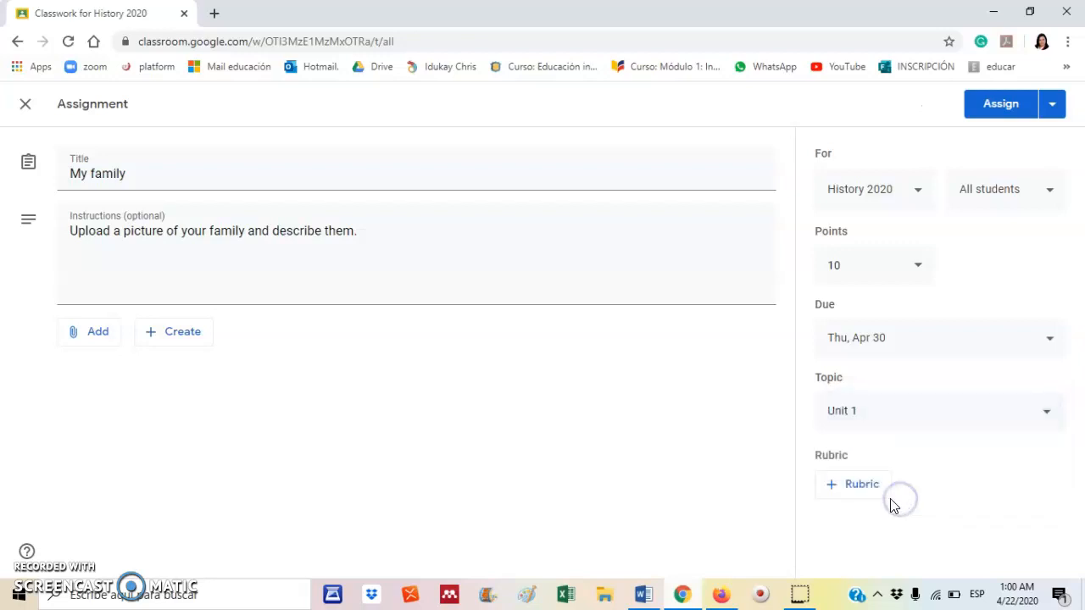
left_click(998, 106)
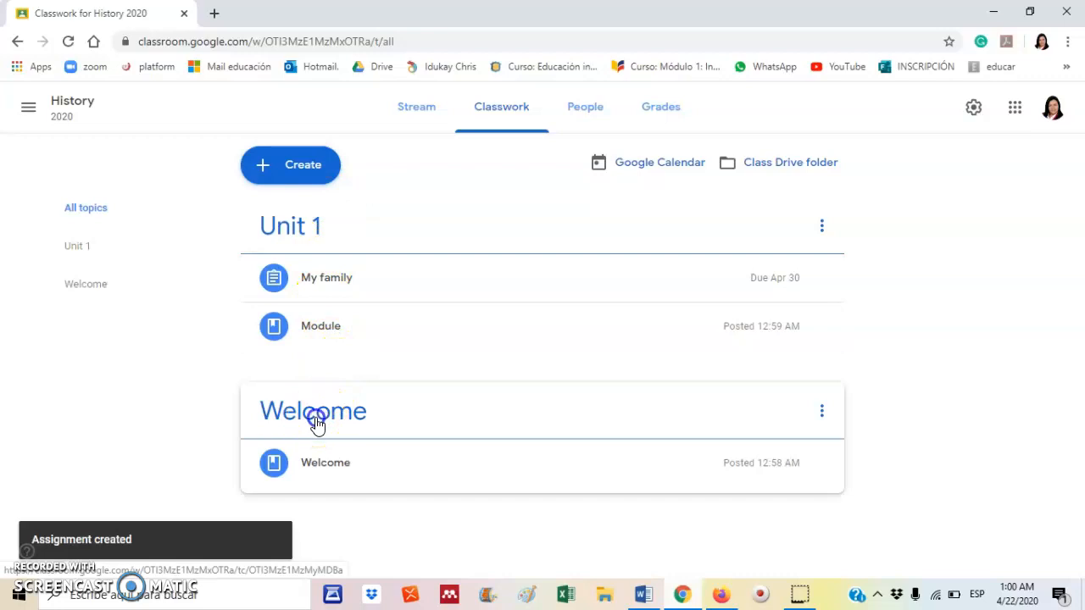
Step: Move the Welcome topic above Unit 1 in the classwork list
left_click_drag(316, 424, 345, 207)
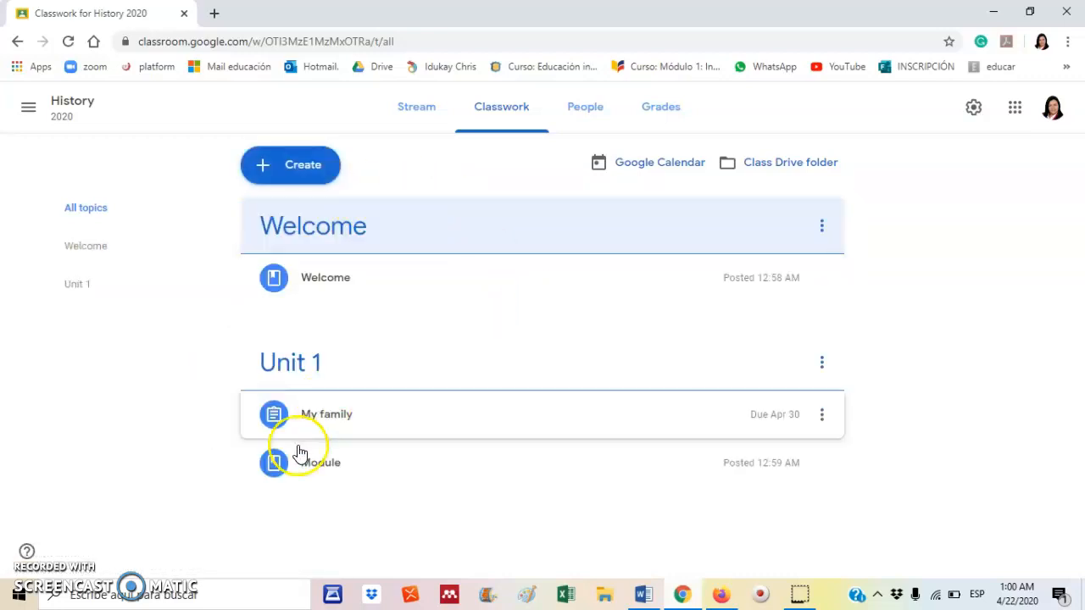
Step: Start a new quiz assignment and open its attached Blank Quiz form in Google Forms
left_click(316, 178)
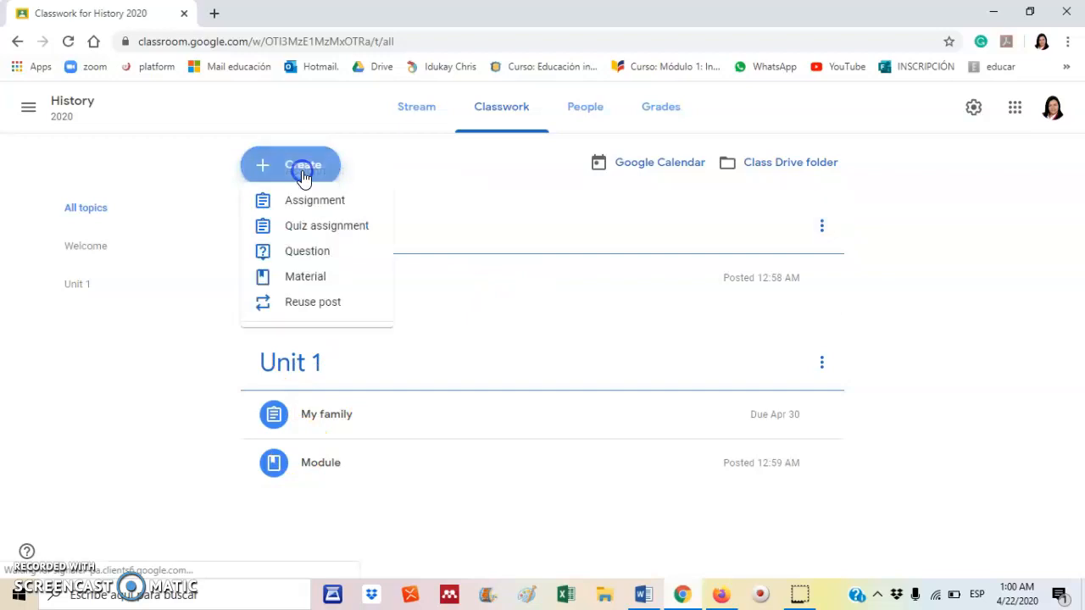
left_click(310, 242)
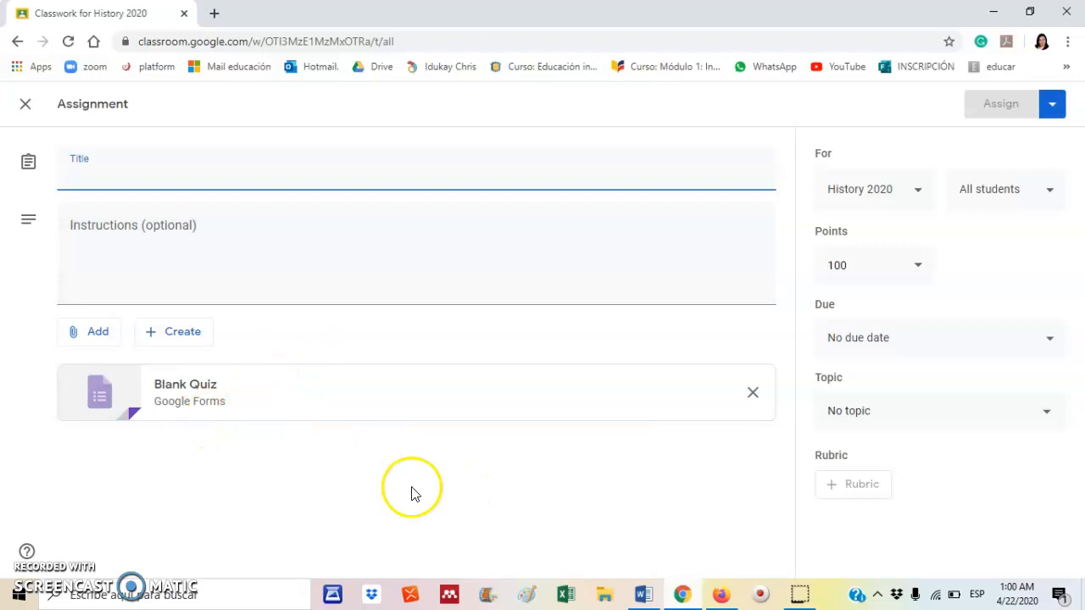
left_click(169, 387)
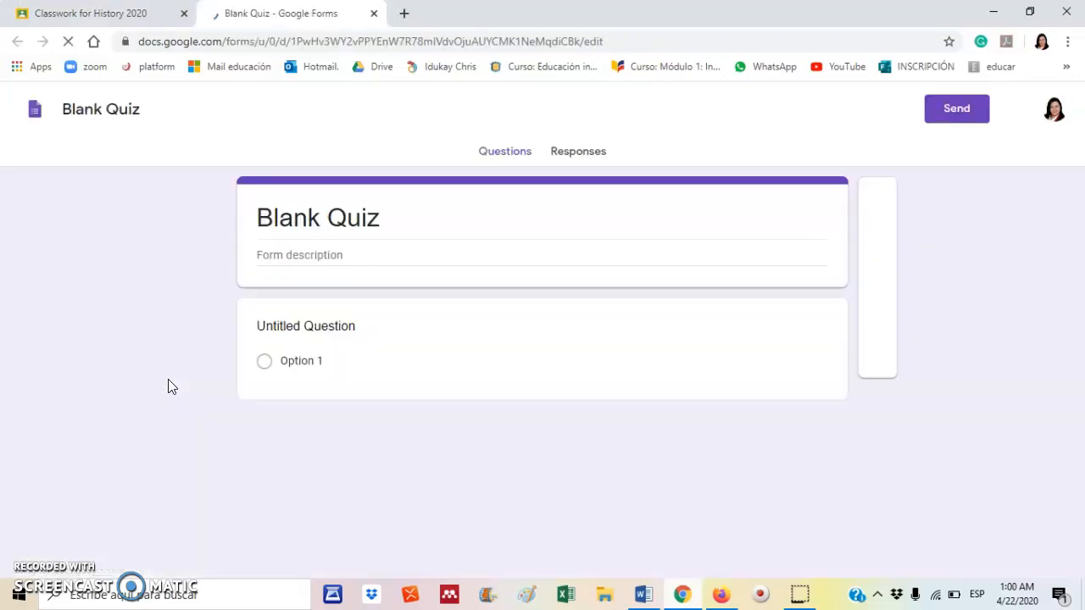
Step: Title the quiz form "Test 1"
left_click(339, 358)
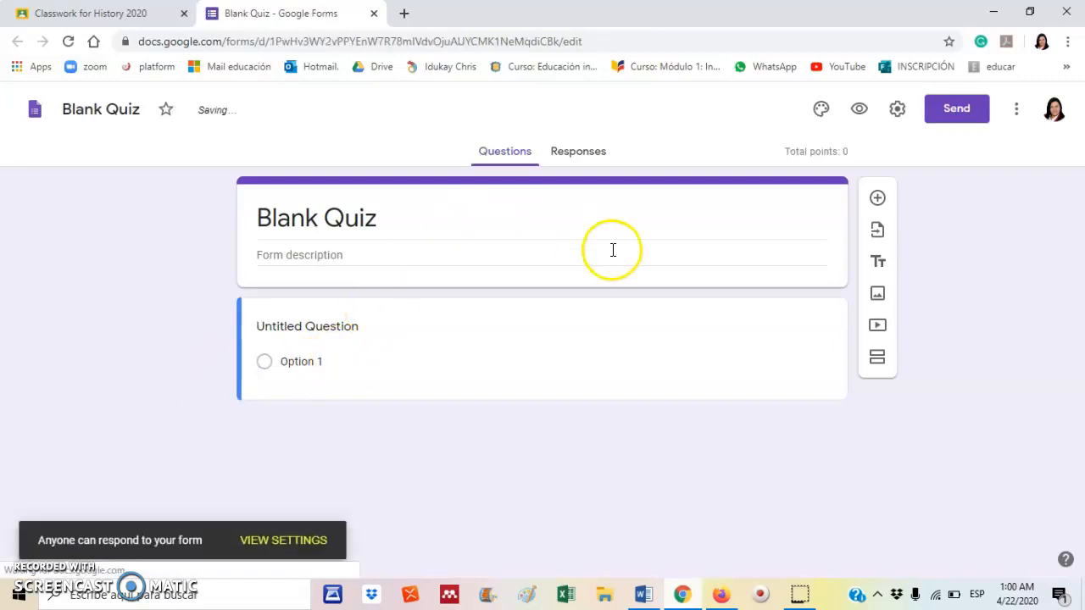
left_click(424, 219)
type("Test")
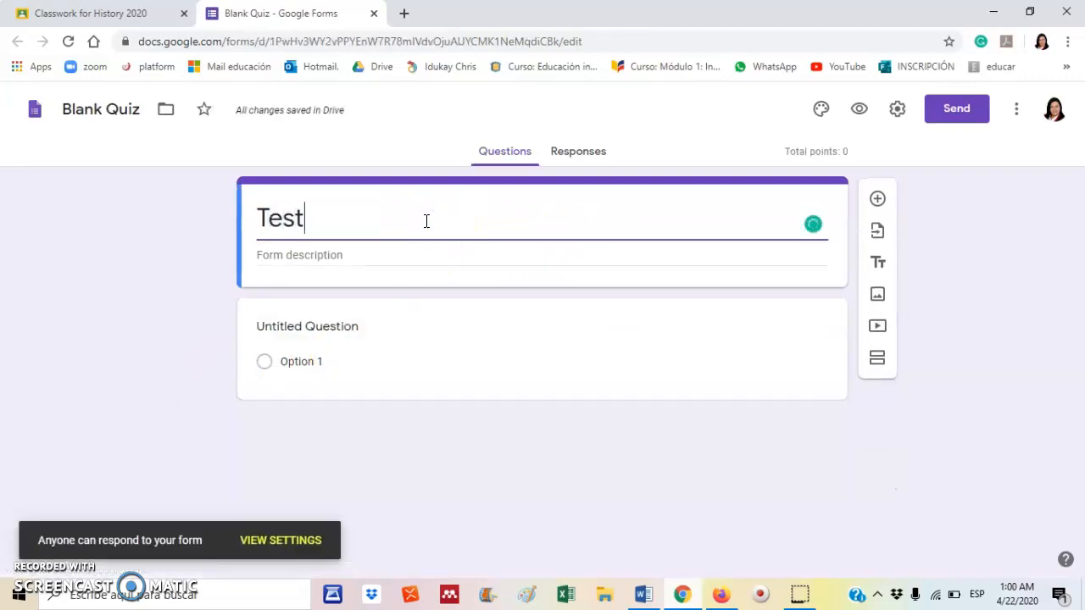
type(" 1")
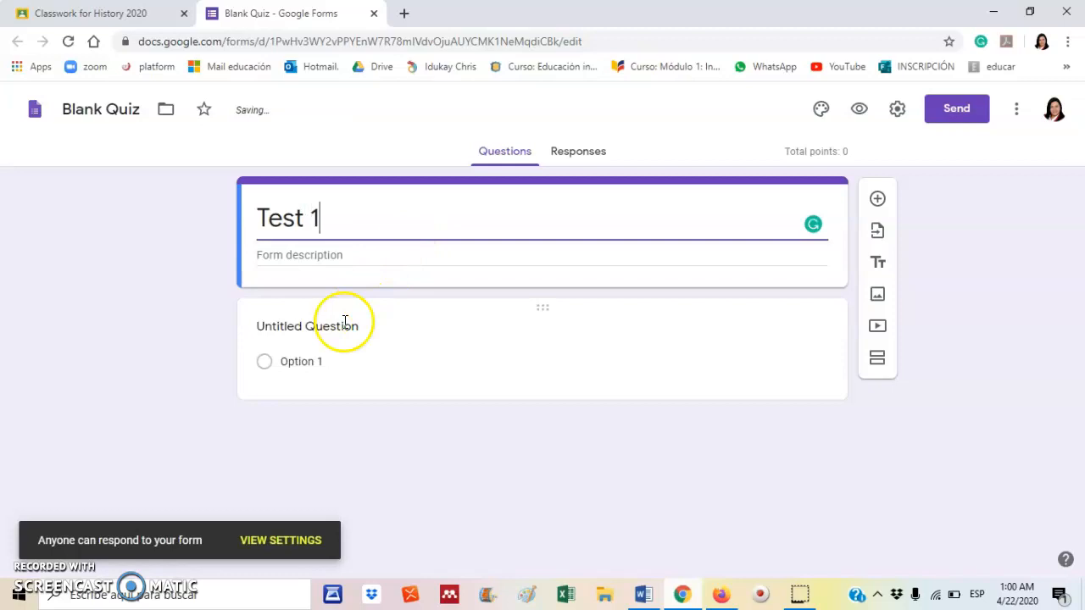
Step: Copy "1. Rookie is similar in meaning to..." from the Word test document into the untitled question's text
left_click(328, 329)
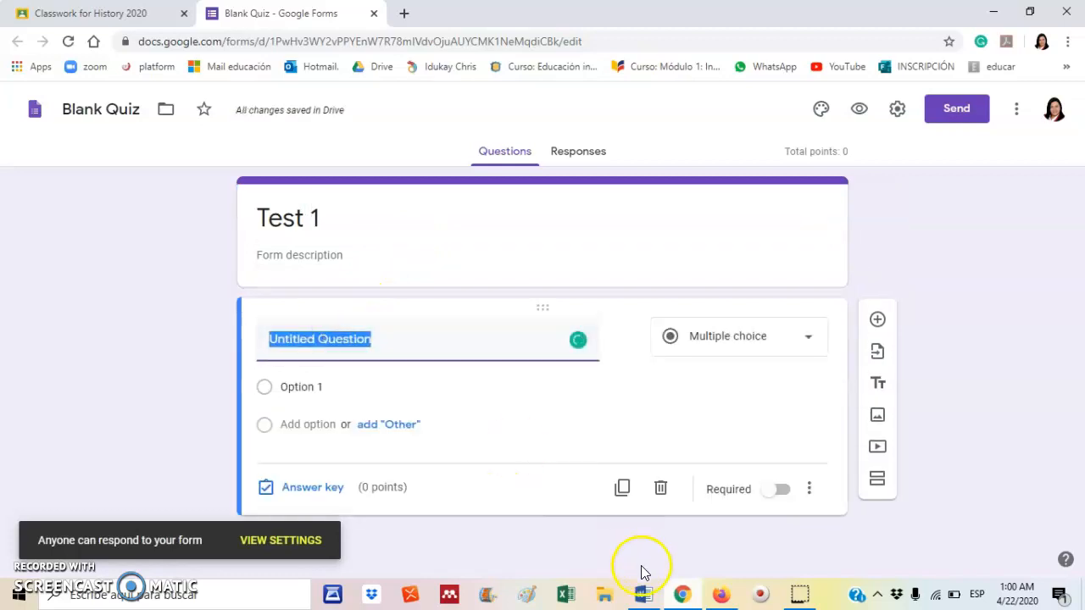
left_click(643, 594)
triple_click(455, 337)
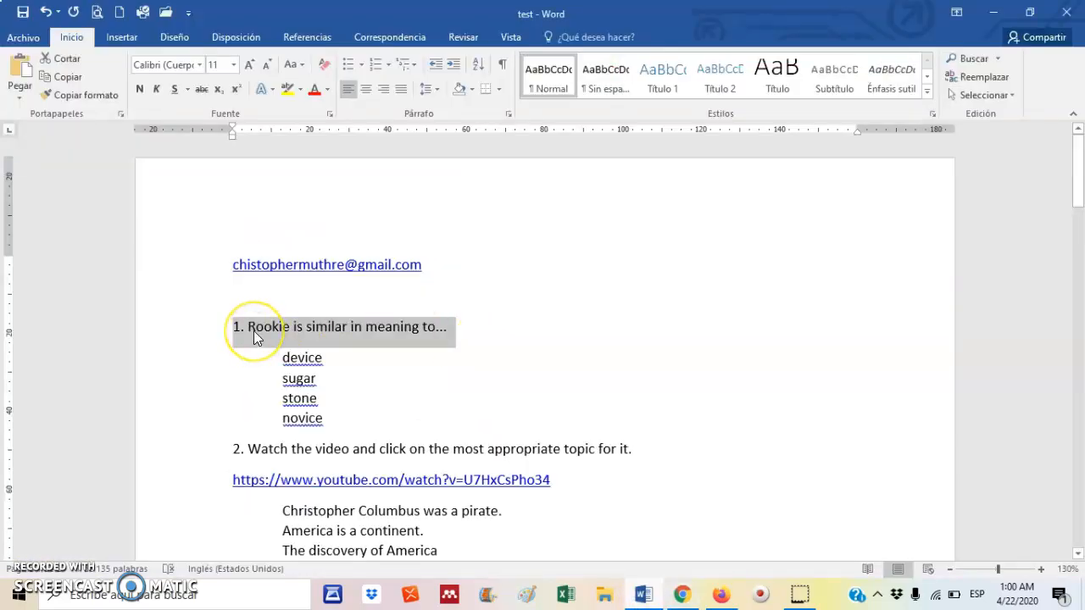
key("ctrl+c")
key("alt+Tab")
key("ctrl+v")
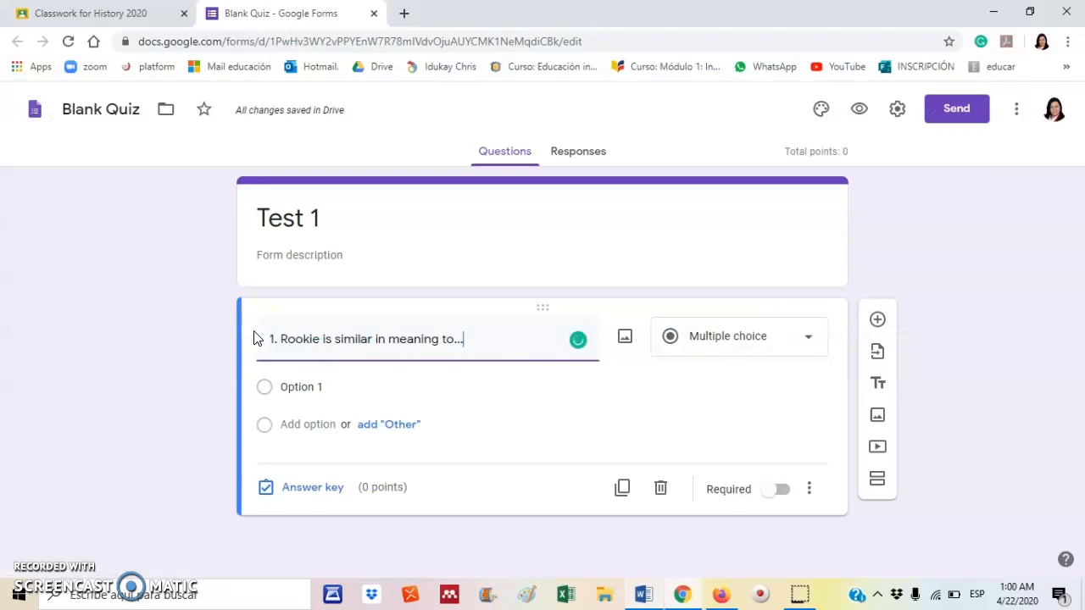
Step: Copy the answers device, sugar, stone and novice from the Word document into question 1 as its multiple-choice options
key("alt+Tab")
left_click_drag(283, 358, 323, 415)
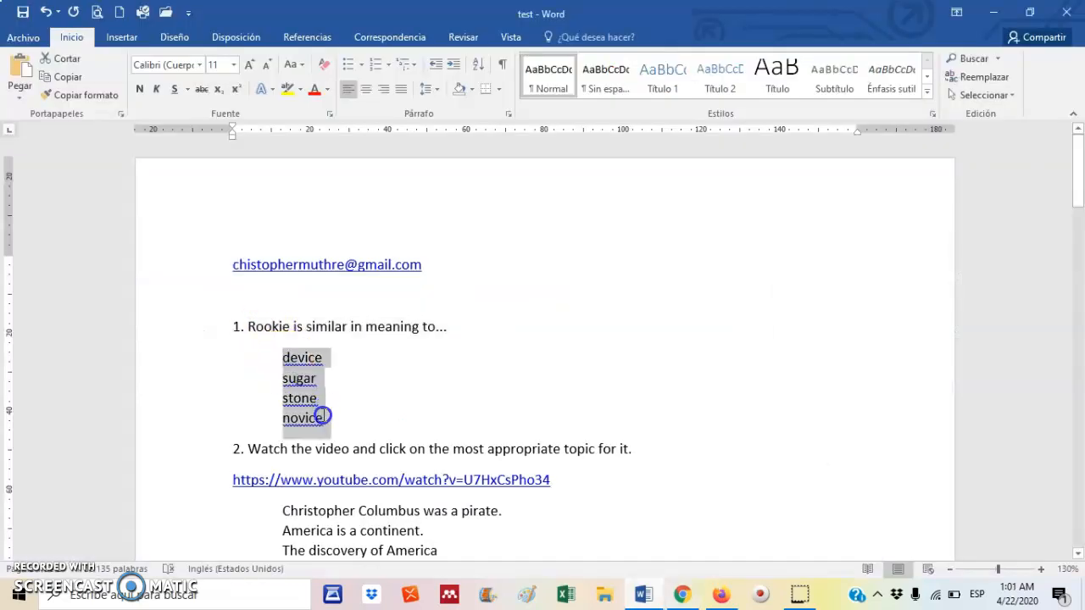
key("alt+Tab")
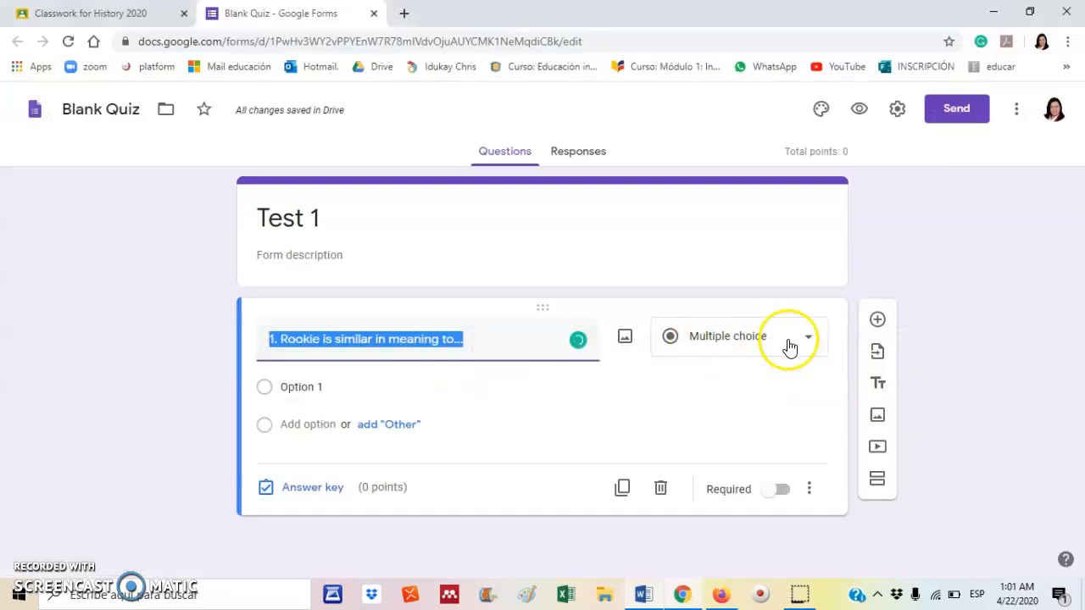
left_click(338, 380)
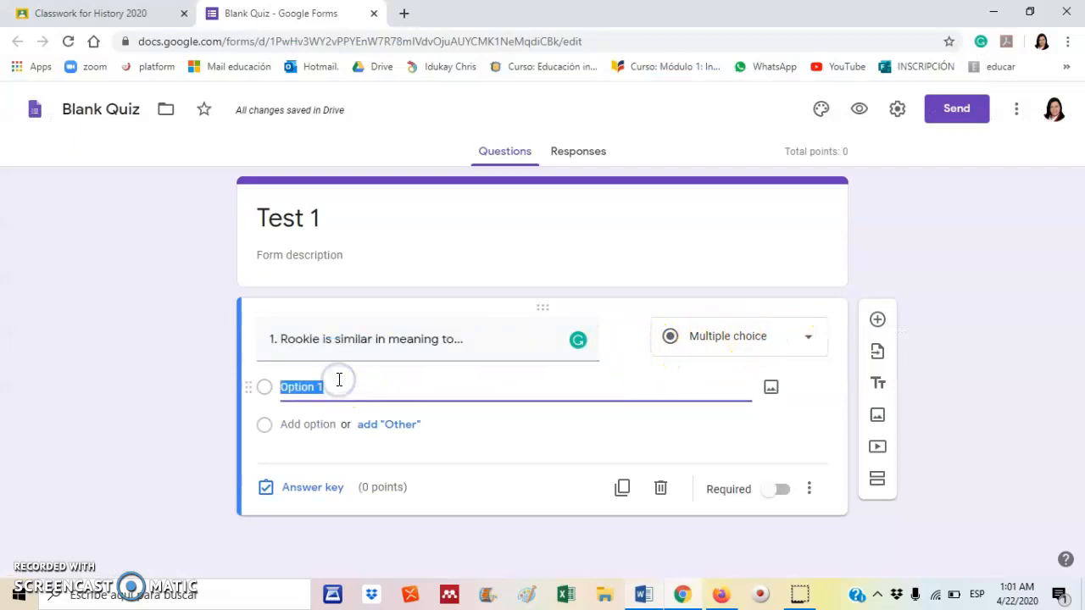
key("ctrl+v")
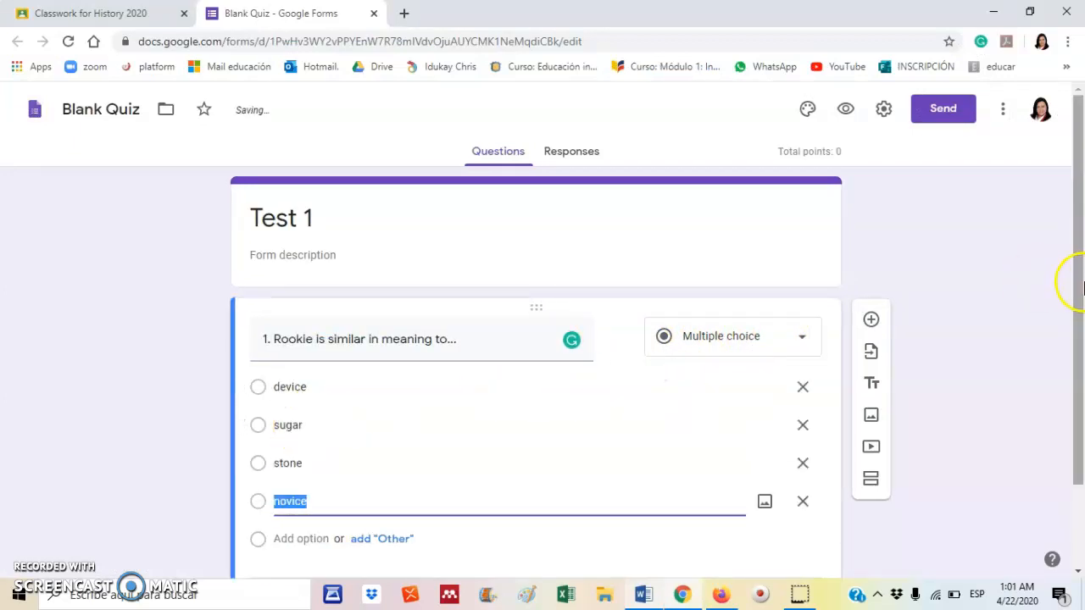
Step: Mark novice as question 1's correct answer worth 1 point and make the question required
left_click_drag(1078, 264, 1082, 371)
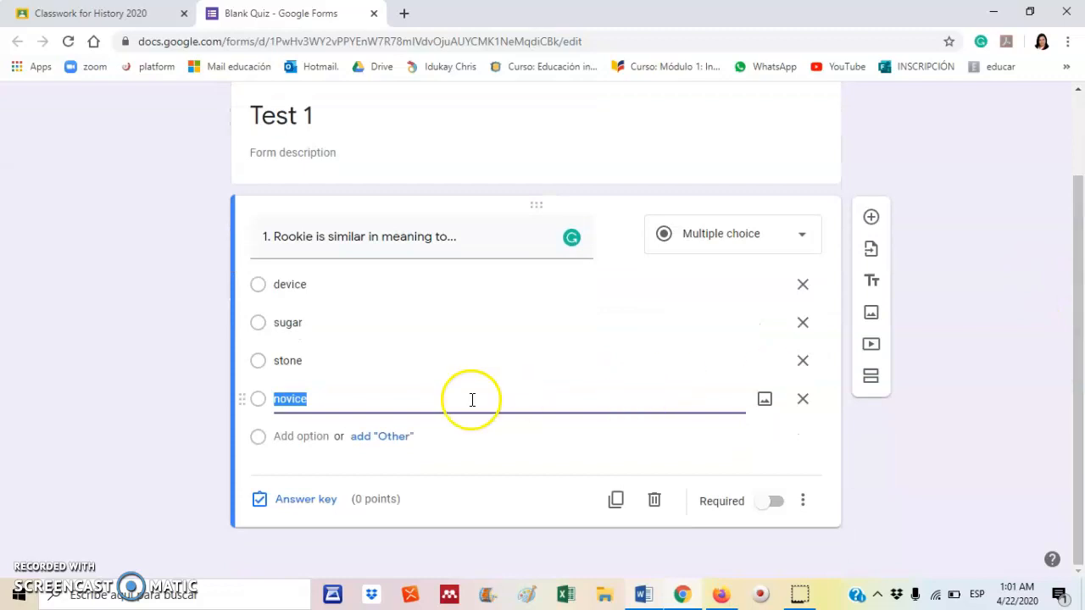
left_click(259, 504)
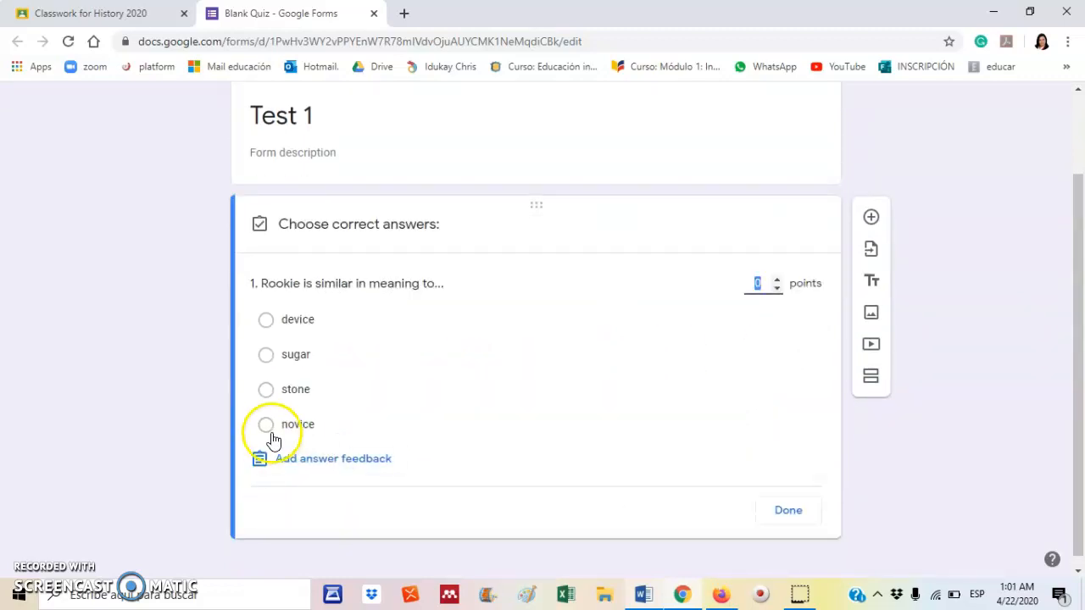
left_click(266, 426)
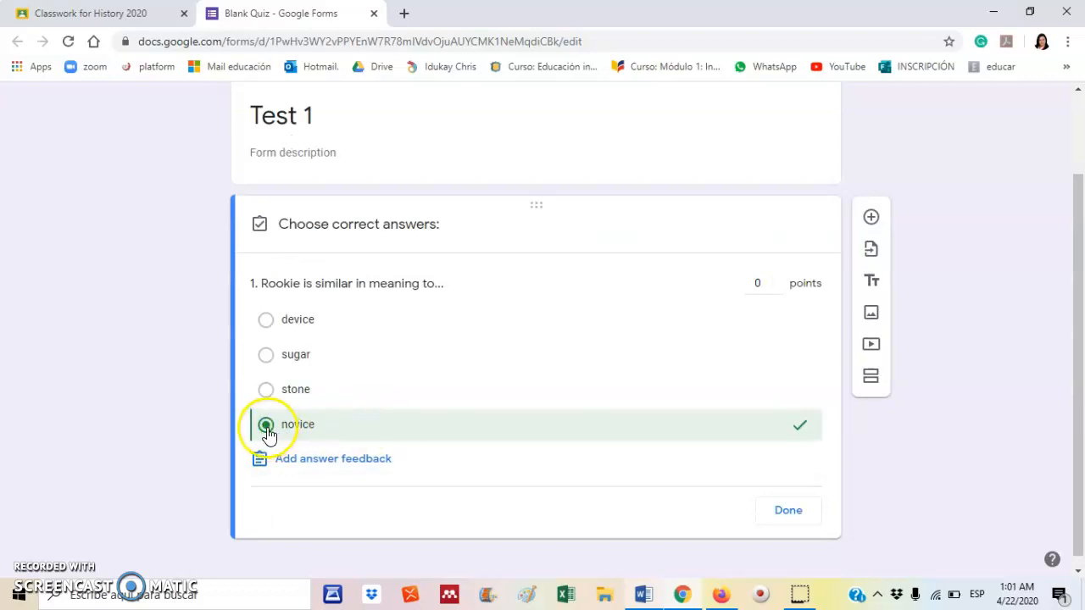
left_click(767, 285)
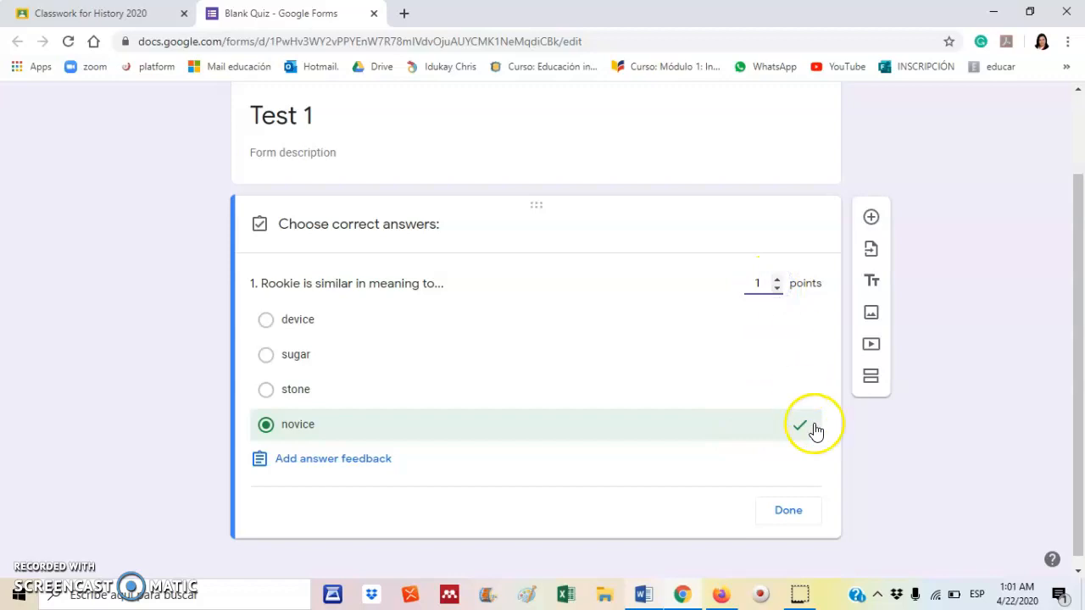
left_click(787, 511)
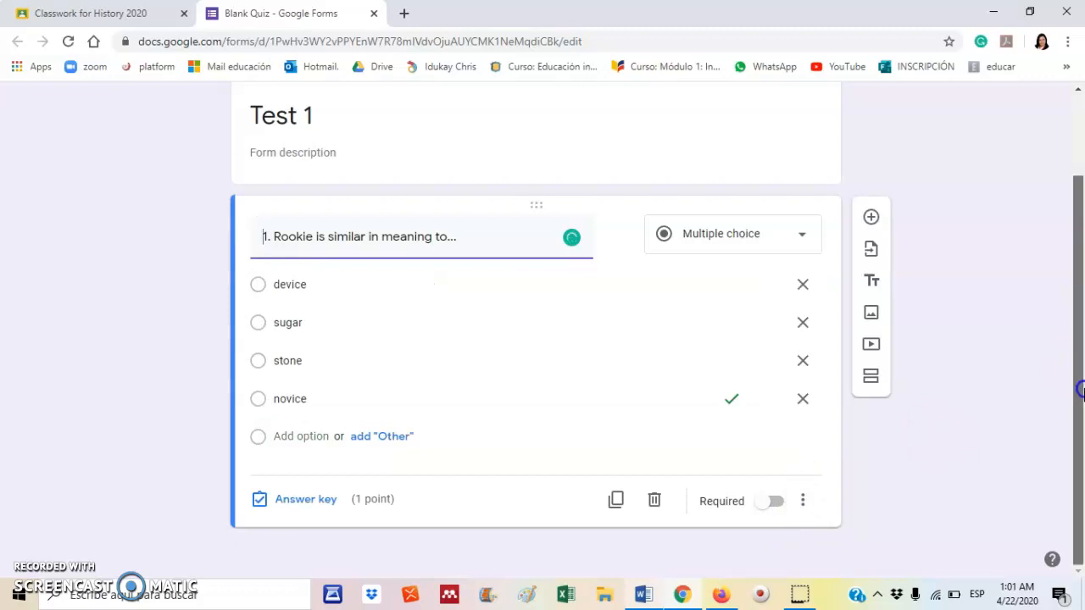
left_click(1082, 390)
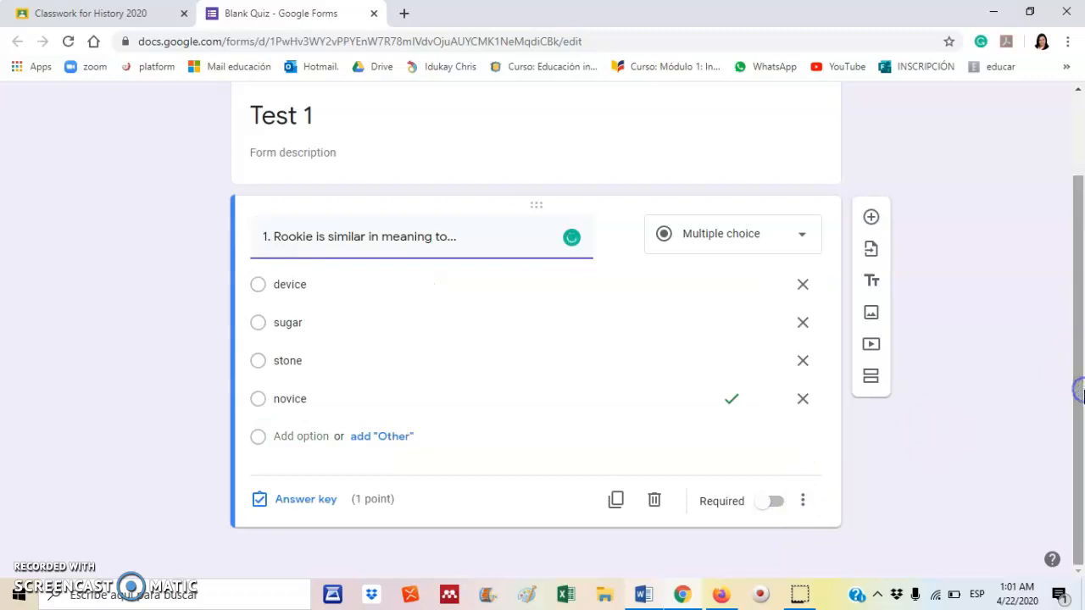
left_click(774, 504)
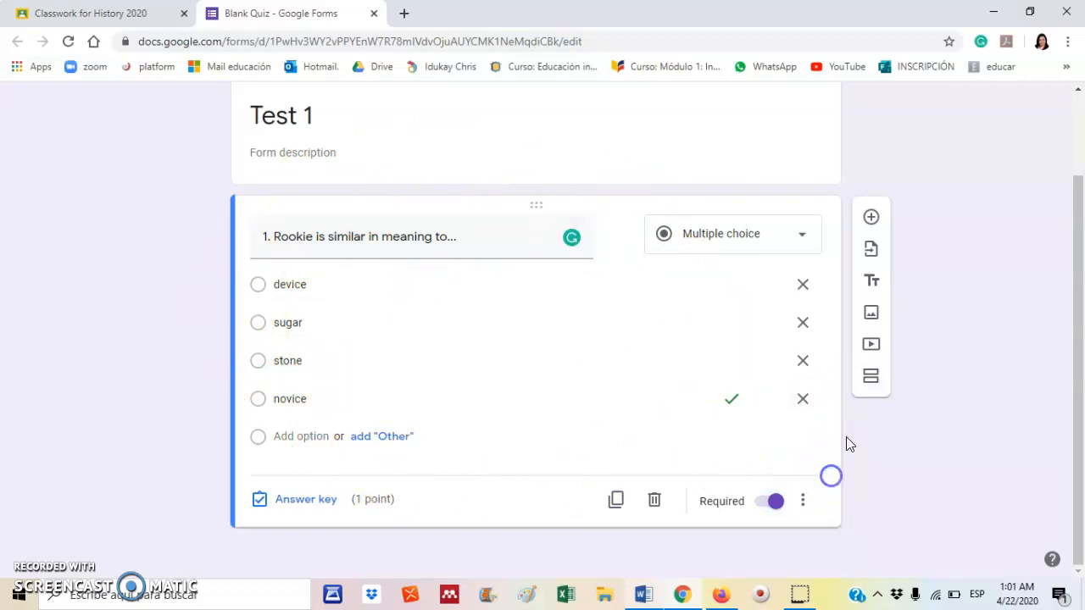
Step: Add a new section after question 1 and add a blank question to it
left_click(872, 380)
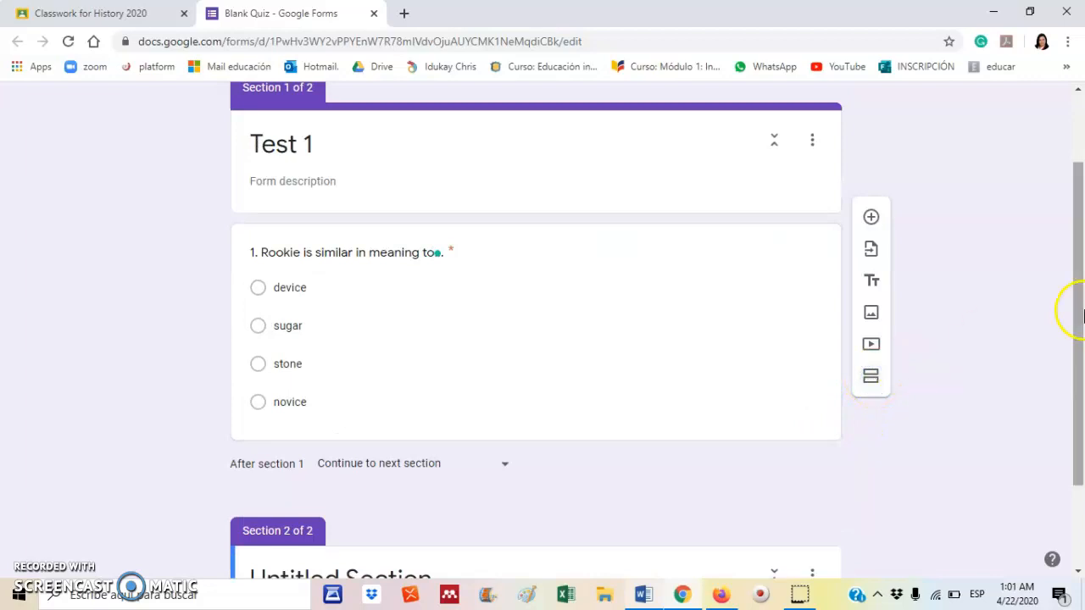
left_click_drag(1069, 308, 1069, 386)
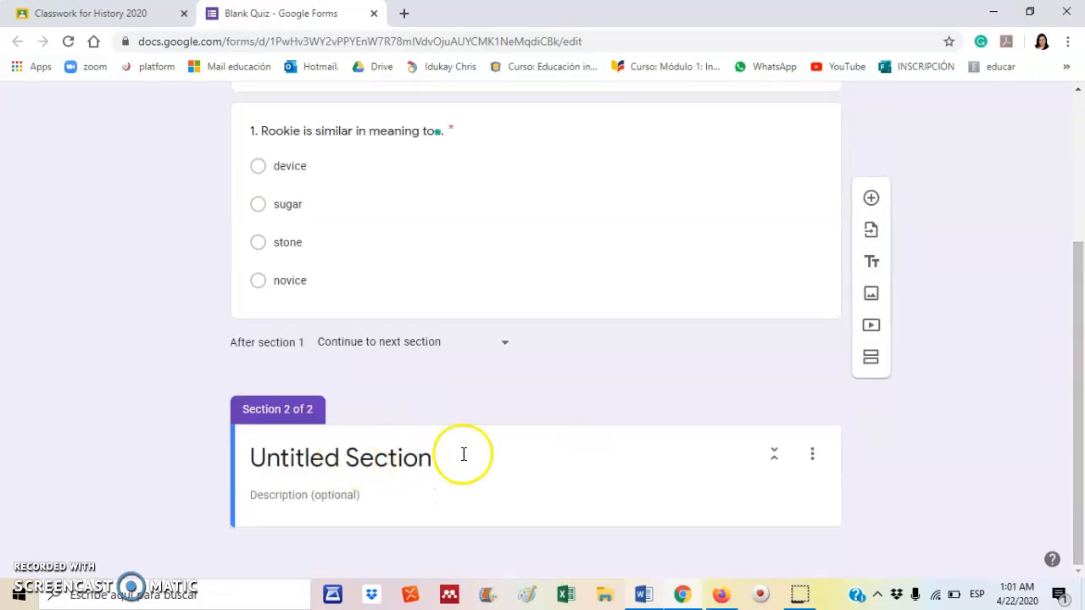
left_click(805, 530)
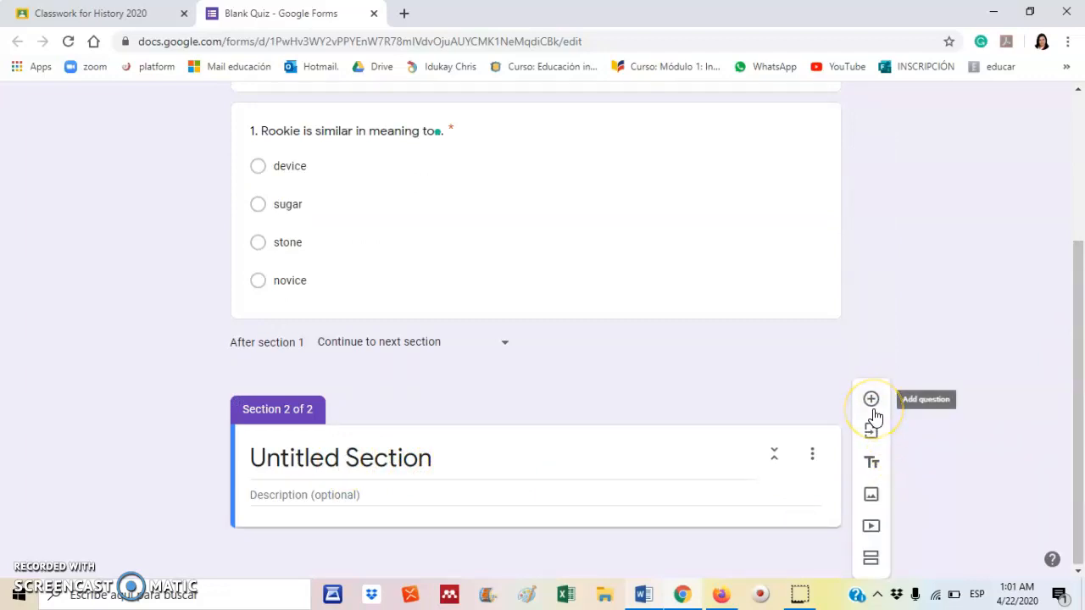
left_click(873, 411)
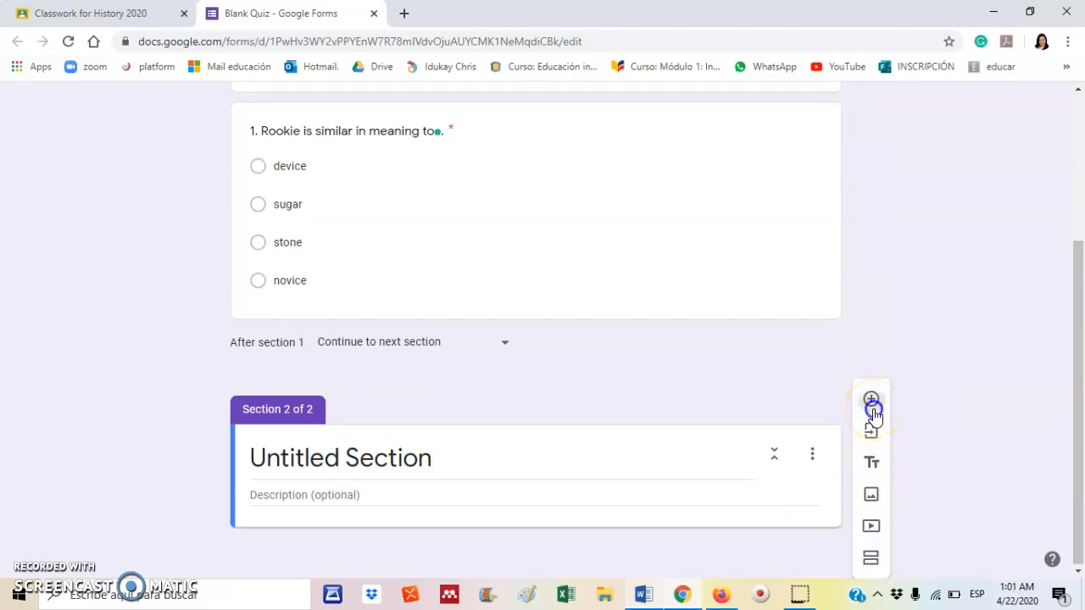
left_click(1080, 483)
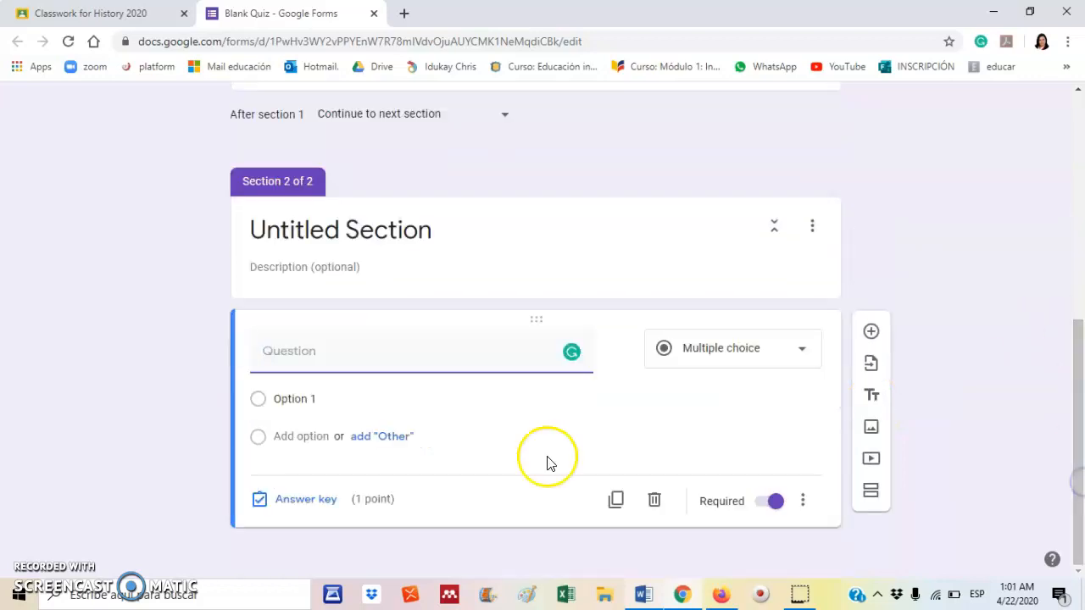
Step: Copy "2. Watch the video and click on the most appropriate topic for it." from the Word document into the new question
left_click(641, 596)
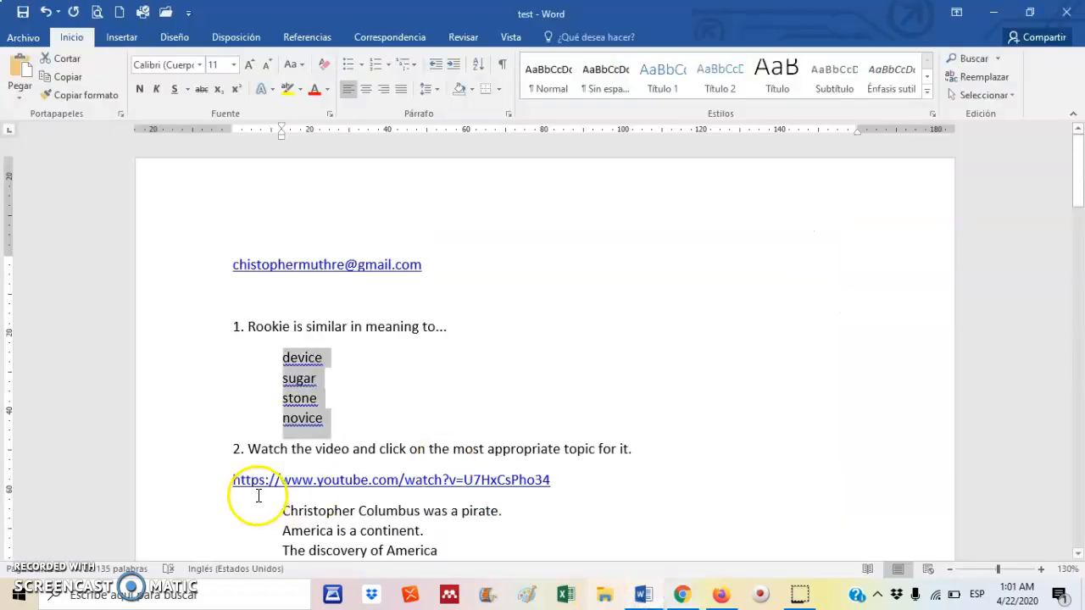
triple_click(237, 450)
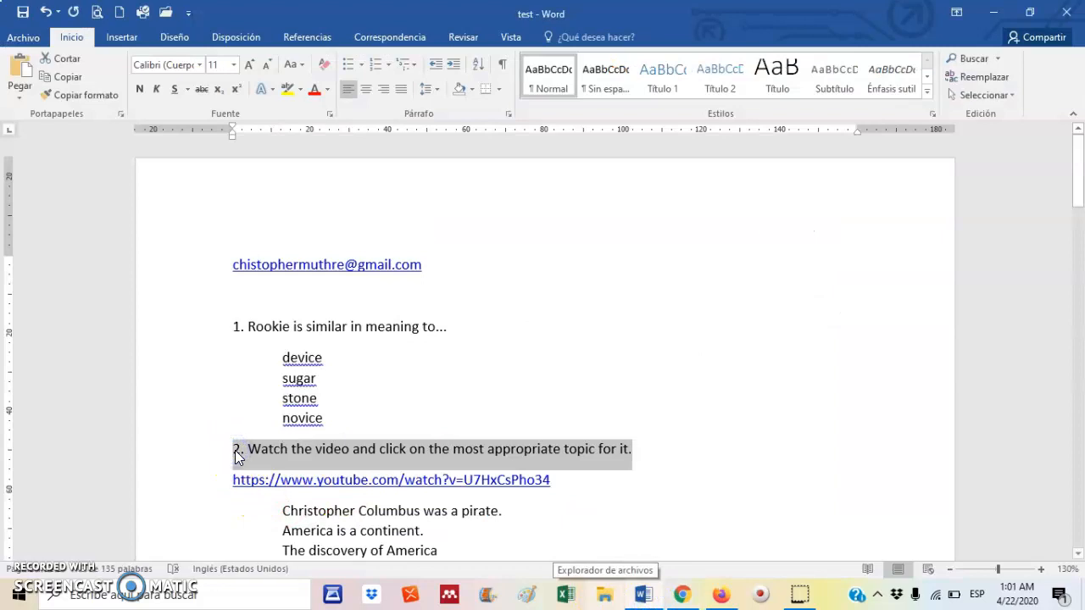
key("alt+Tab")
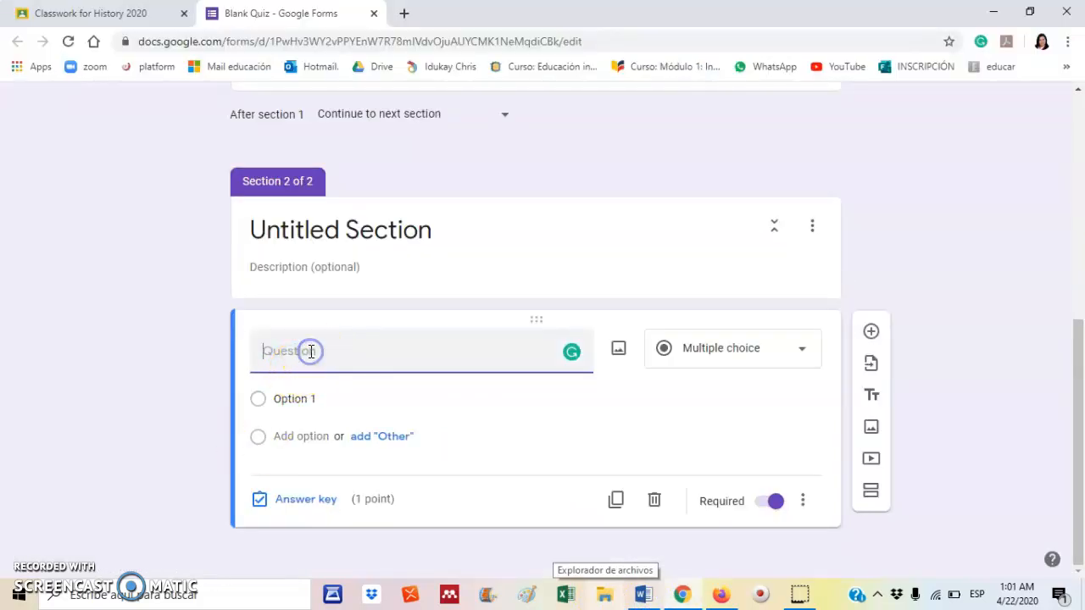
type("2. Watch the video and click on the most appropriate topic for it.")
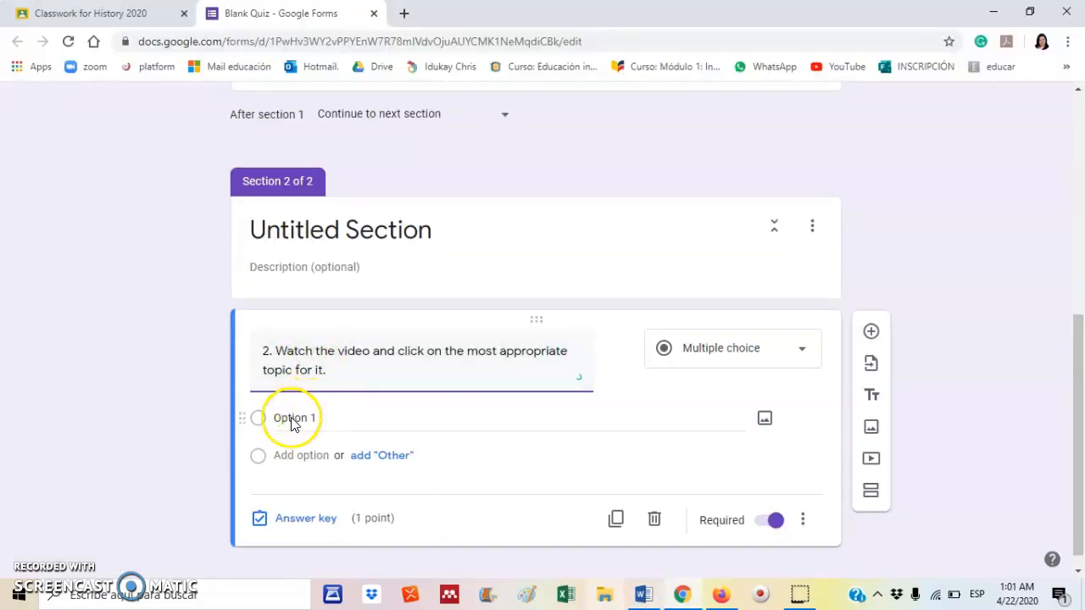
Step: Copy the YouTube link listed under question 2 in the Word document and return to the form
key("alt+Tab")
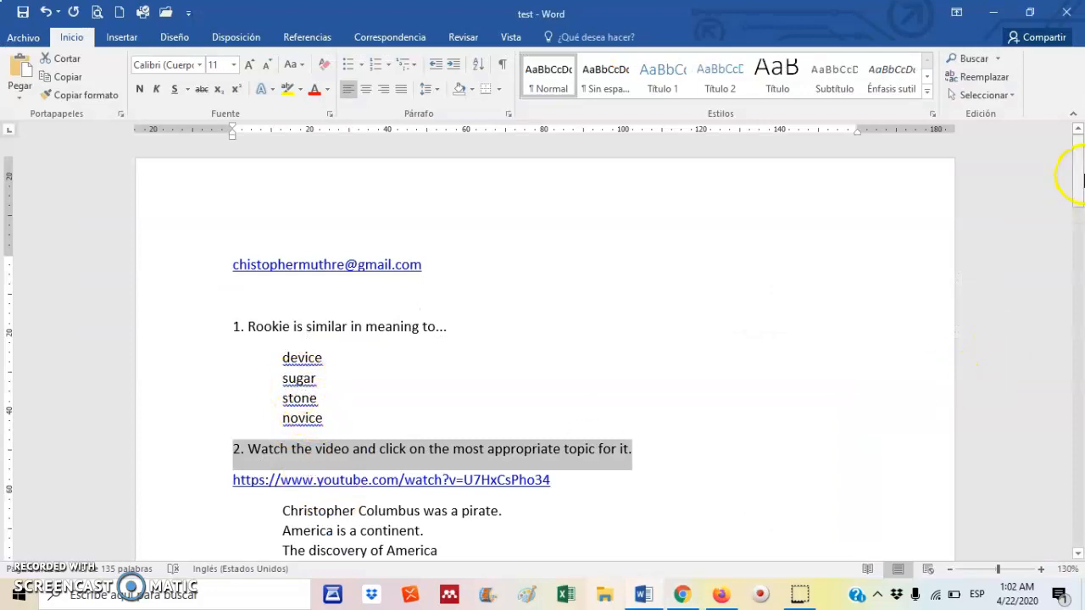
scroll(1077, 174, "down", 5)
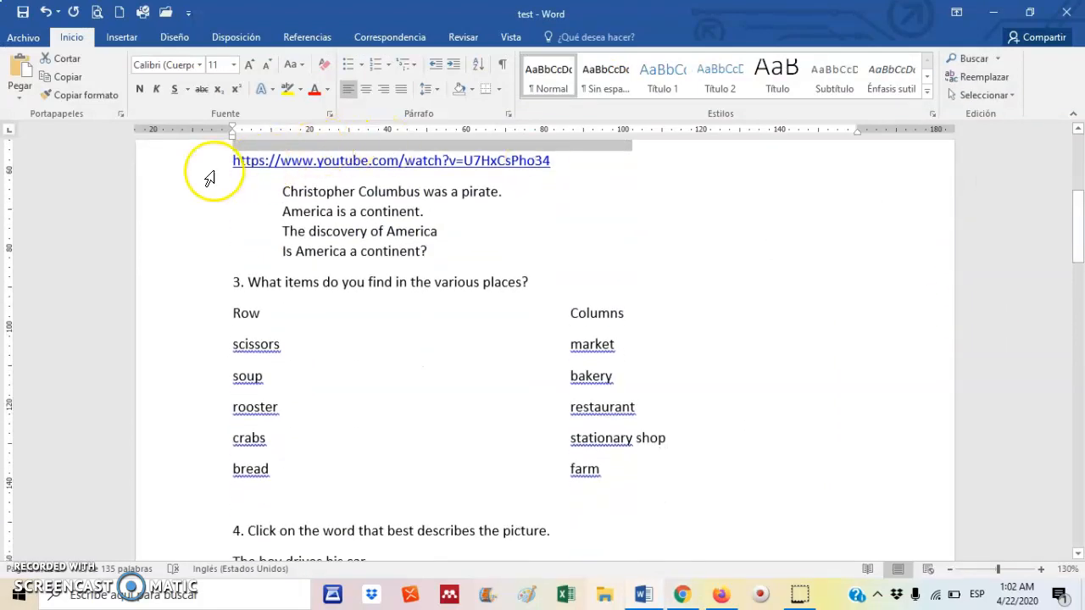
left_click(227, 162)
key("ctrl+c")
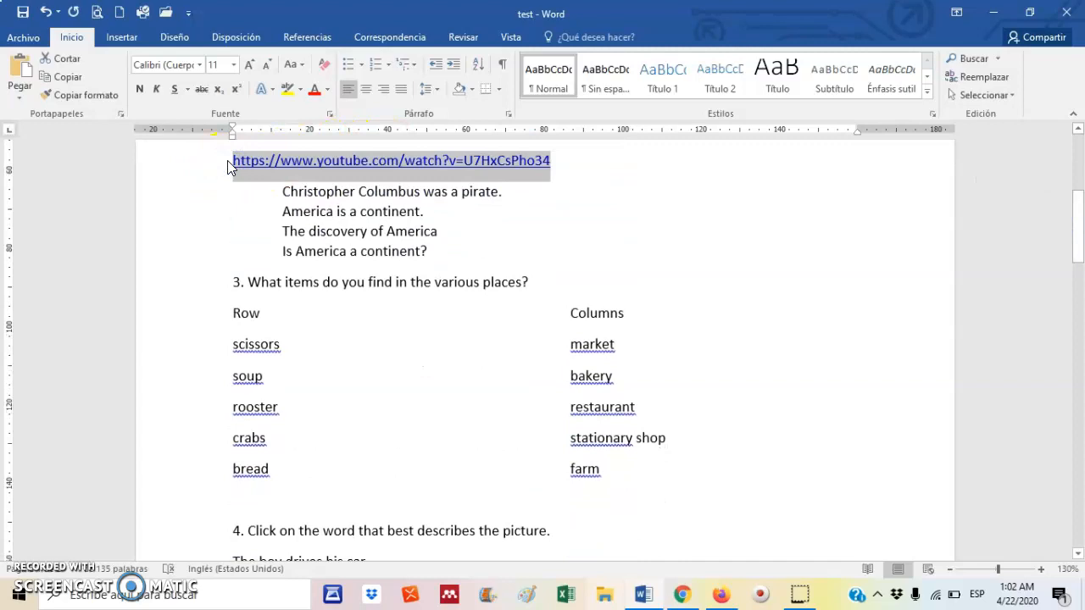
key("alt+Tab")
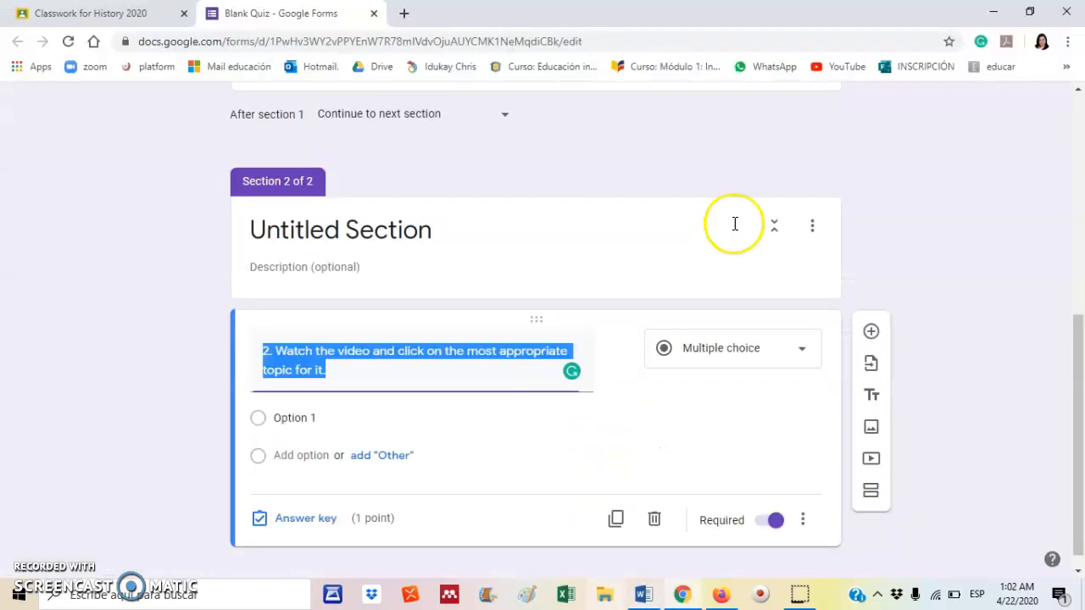
left_click(871, 460)
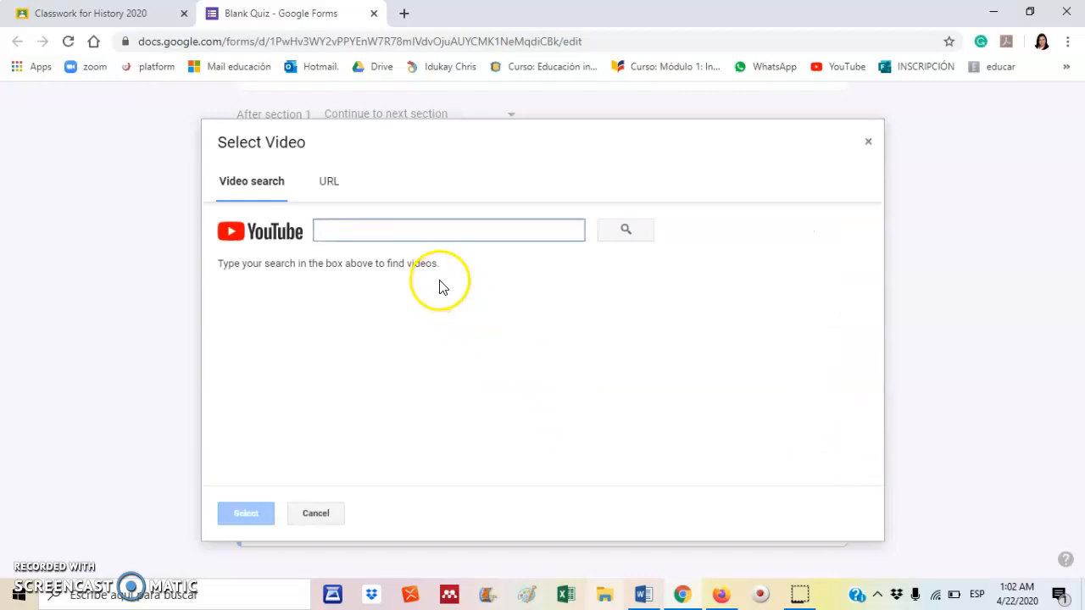
left_click(334, 230)
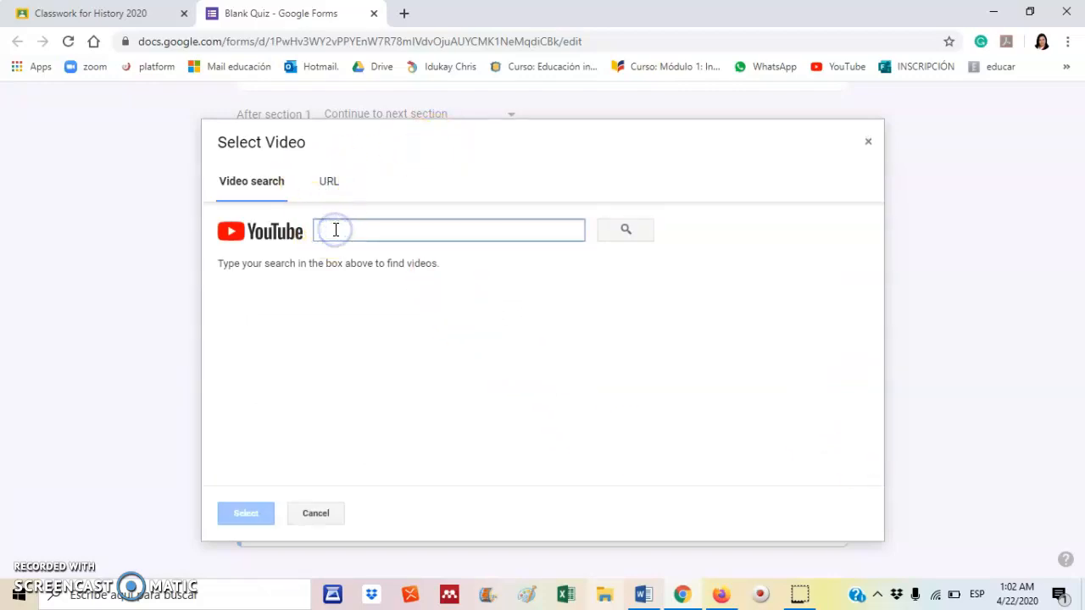
type("the history")
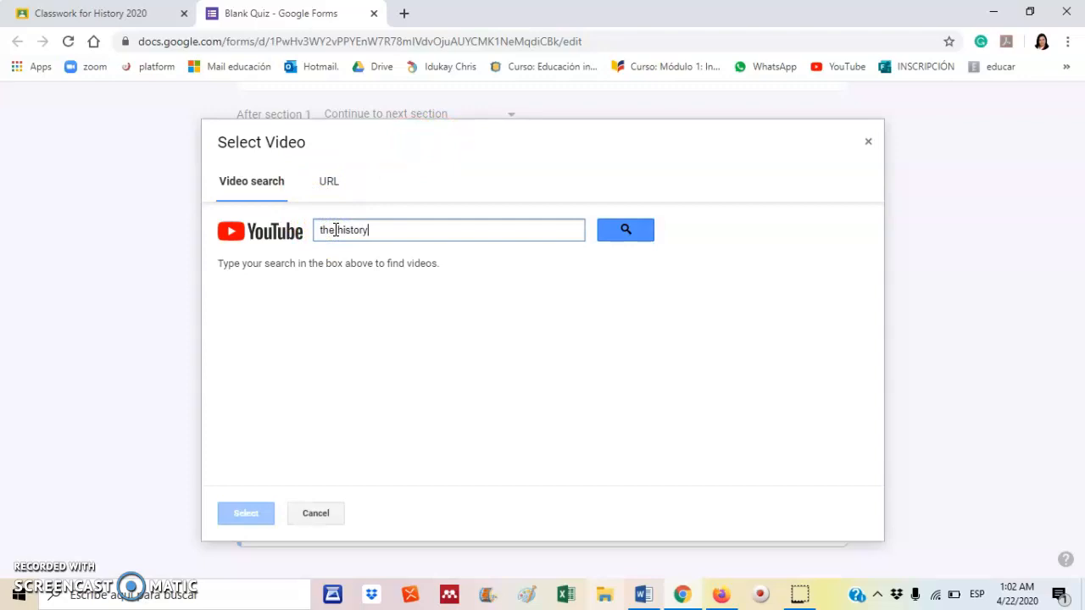
left_click(331, 181)
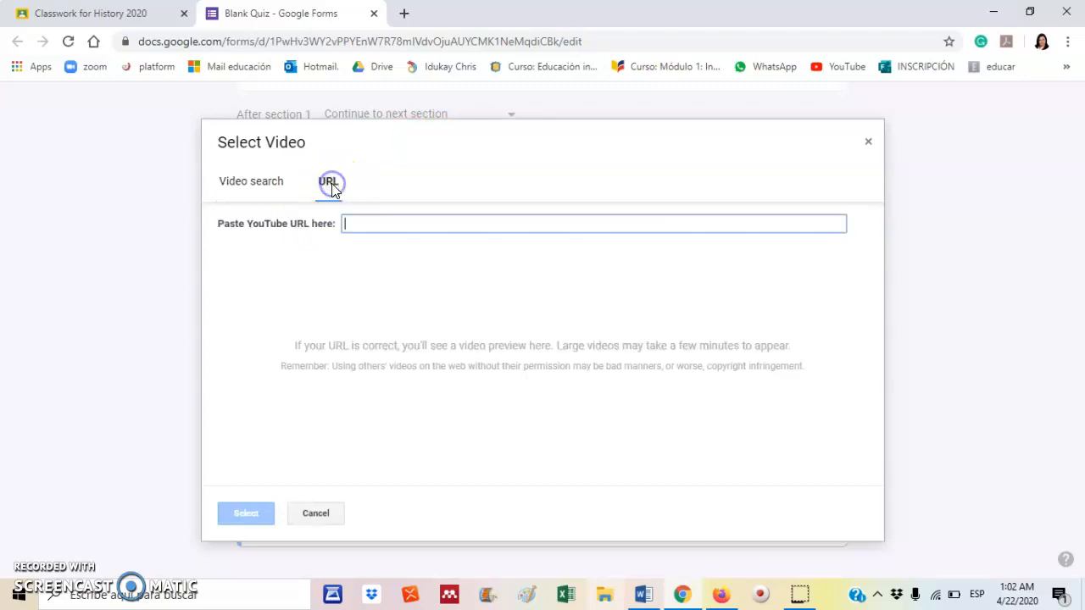
left_click(365, 227)
key("ctrl+v")
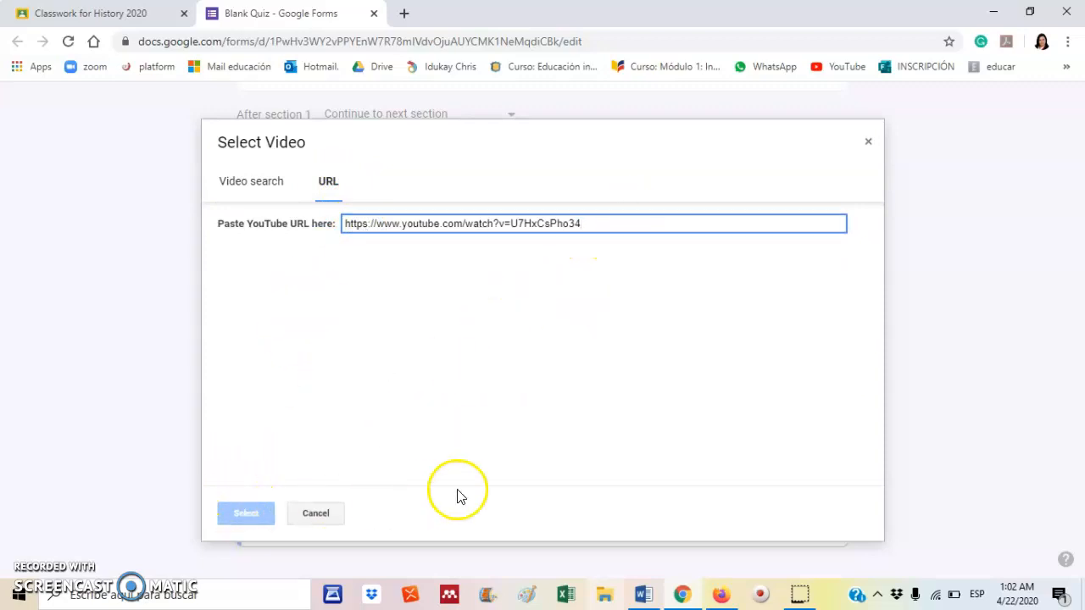
left_click(642, 595)
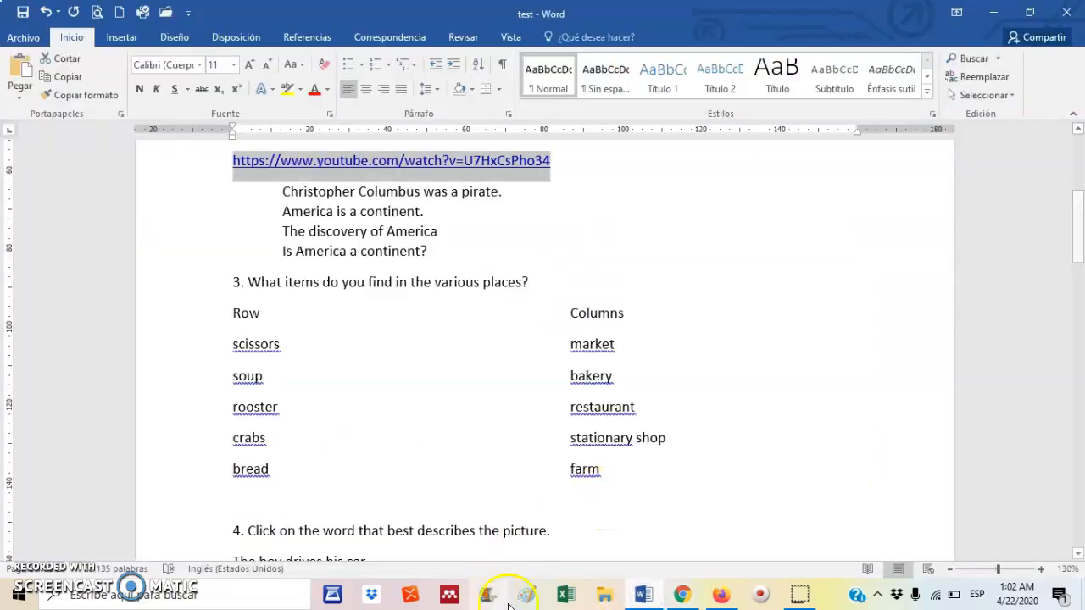
left_click(683, 595)
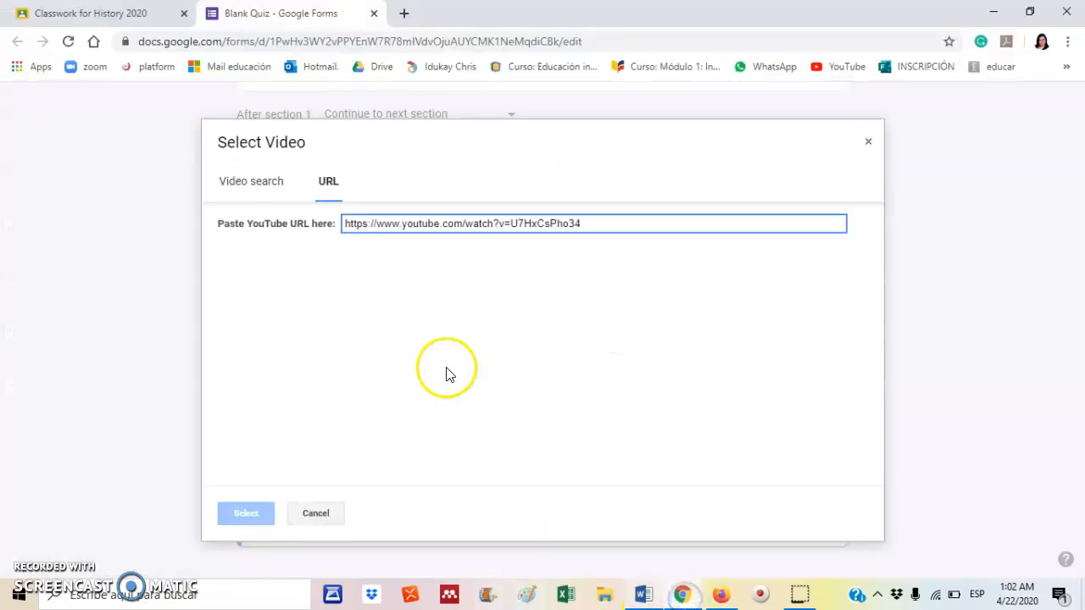
left_click(610, 223)
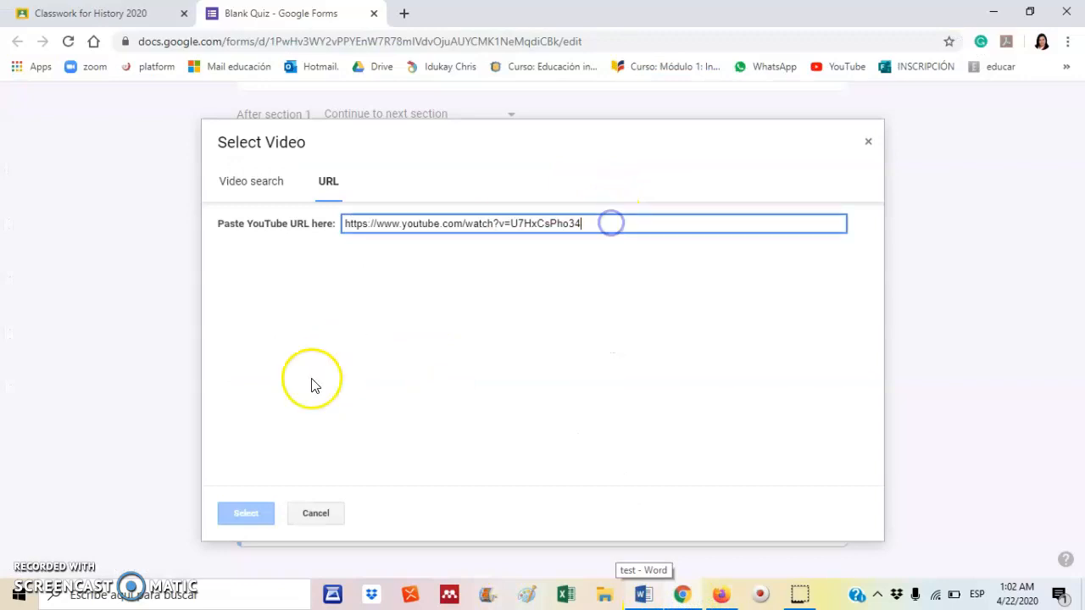
left_click(339, 344)
left_click(384, 217)
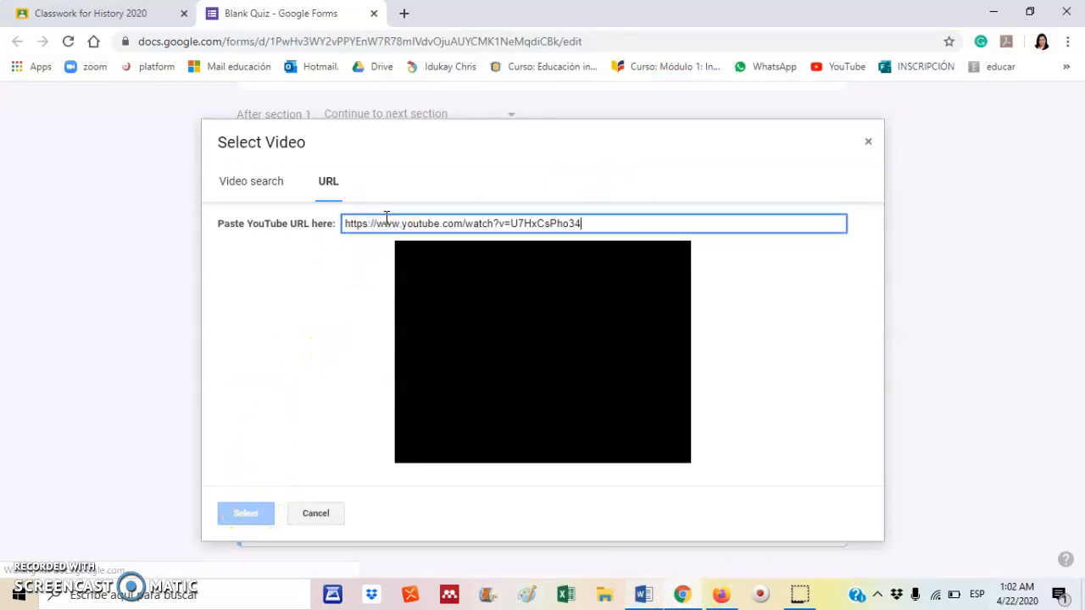
left_click(248, 516)
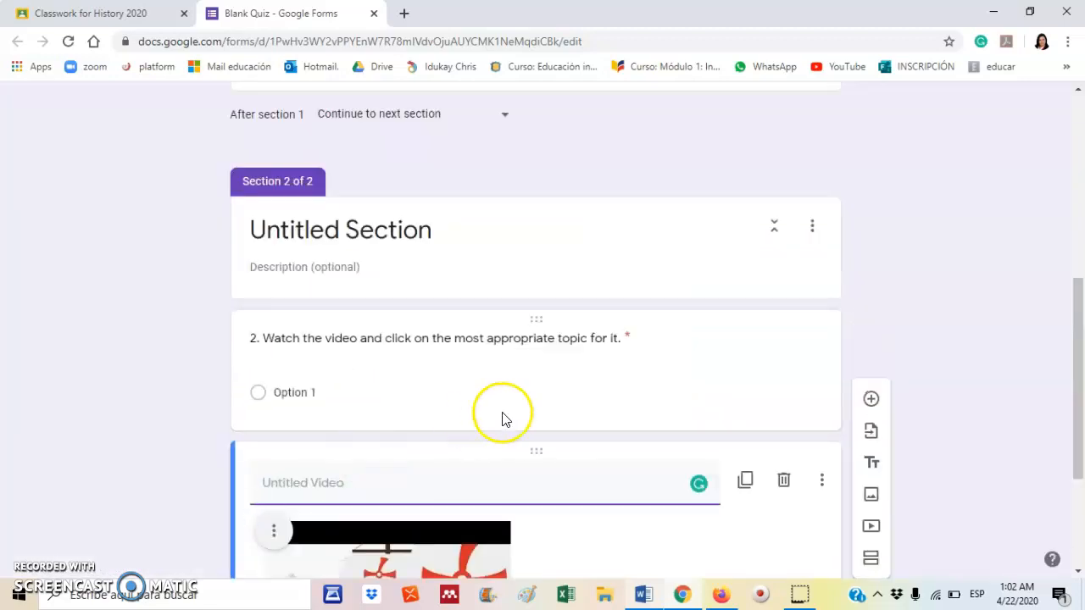
Step: Copy the four answer options, "Christopher Columbus was a pirate." through "Is America a continent", from Word into question 2 and make it a Dropdown
left_click(287, 395)
key("alt+Tab")
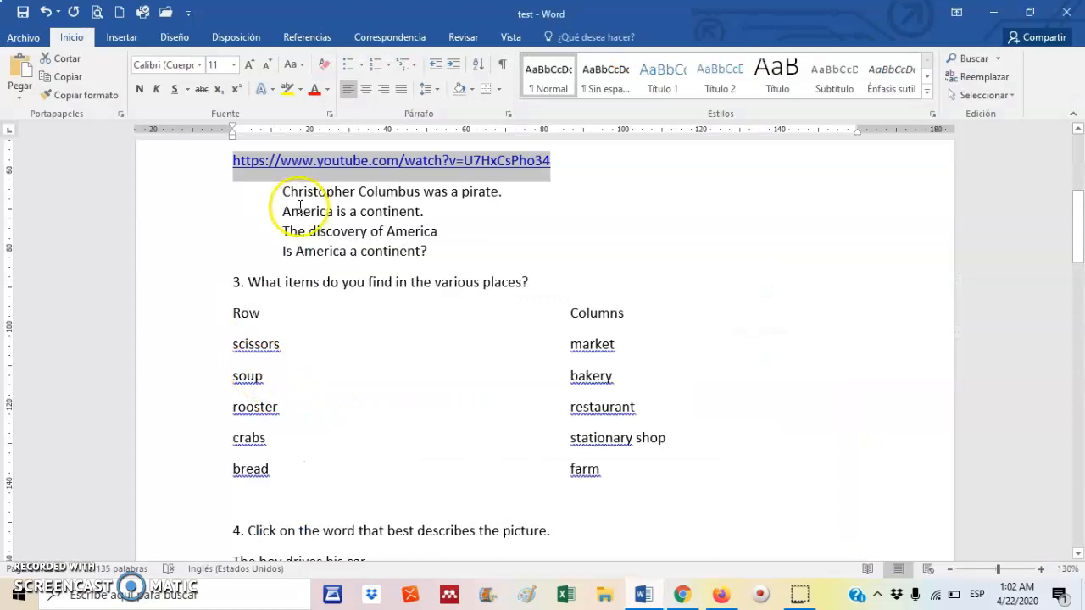
left_click_drag(281, 192, 446, 262)
key("ctrl+c")
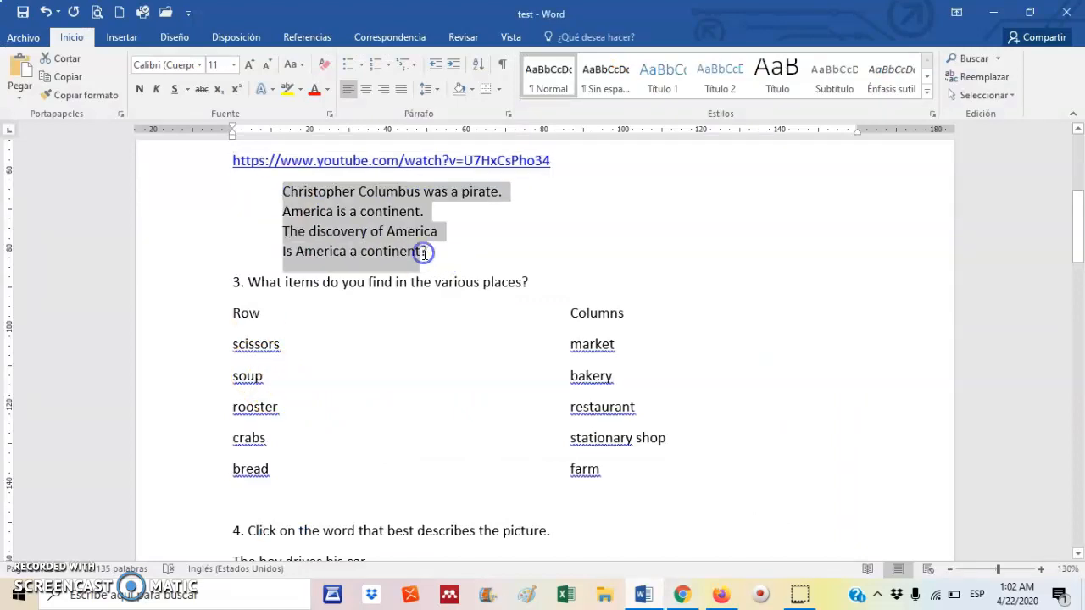
key("alt+Tab")
left_click_drag(1070, 303, 1069, 347)
key("ctrl+v")
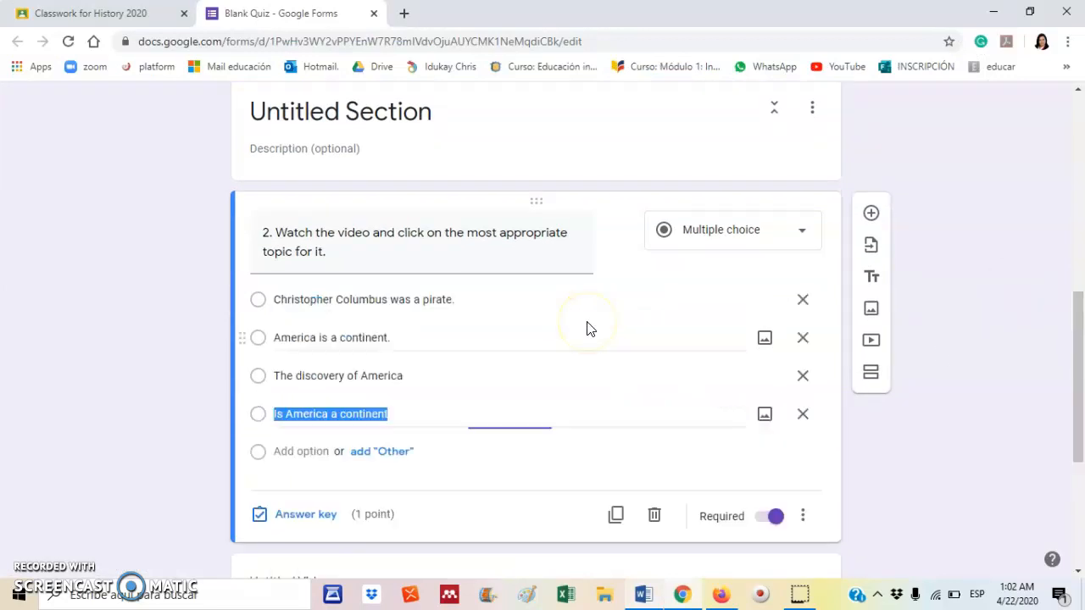
left_click(784, 234)
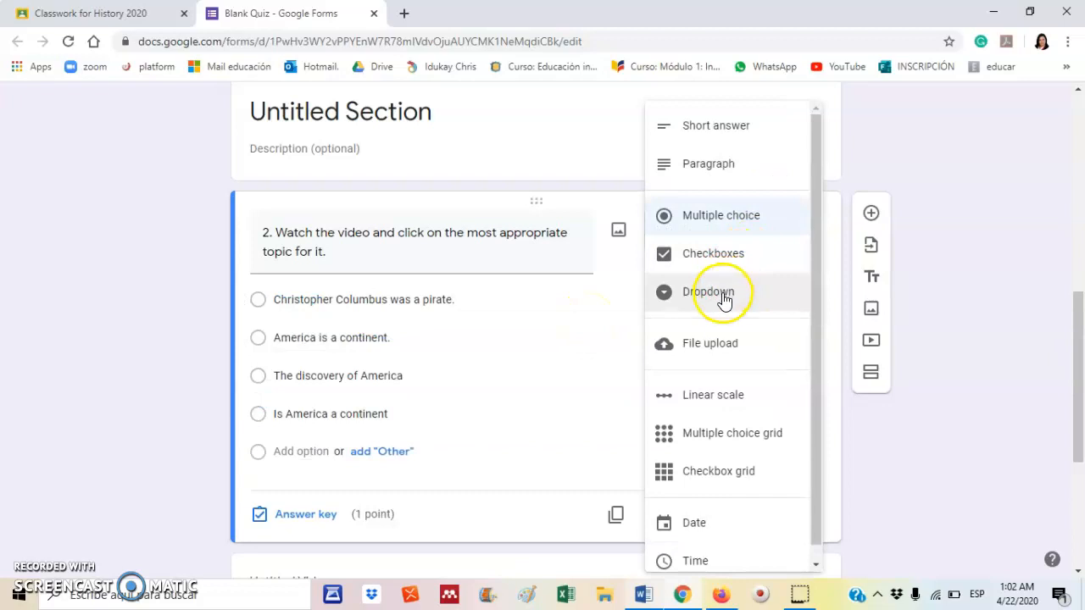
left_click(723, 304)
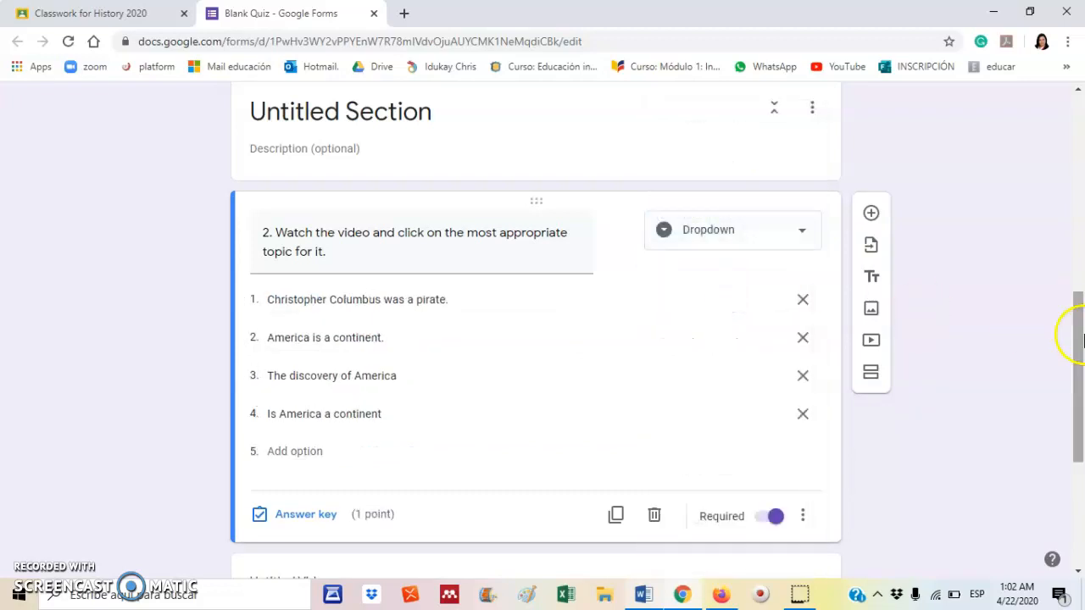
Step: Add a third section after the video and add a blank question to it
left_click_drag(1081, 338, 1081, 422)
mouse_move(1082, 424)
left_mouse_down()
mouse_move(1081, 442)
mouse_move(1076, 386)
mouse_move(1077, 405)
left_mouse_up()
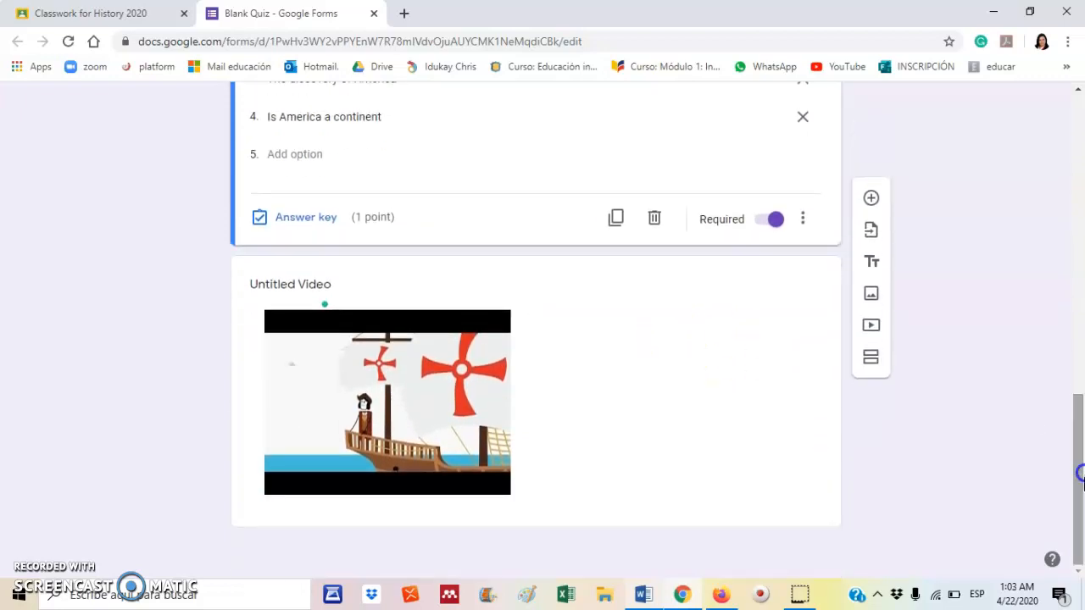
left_click(796, 522)
left_click(871, 421)
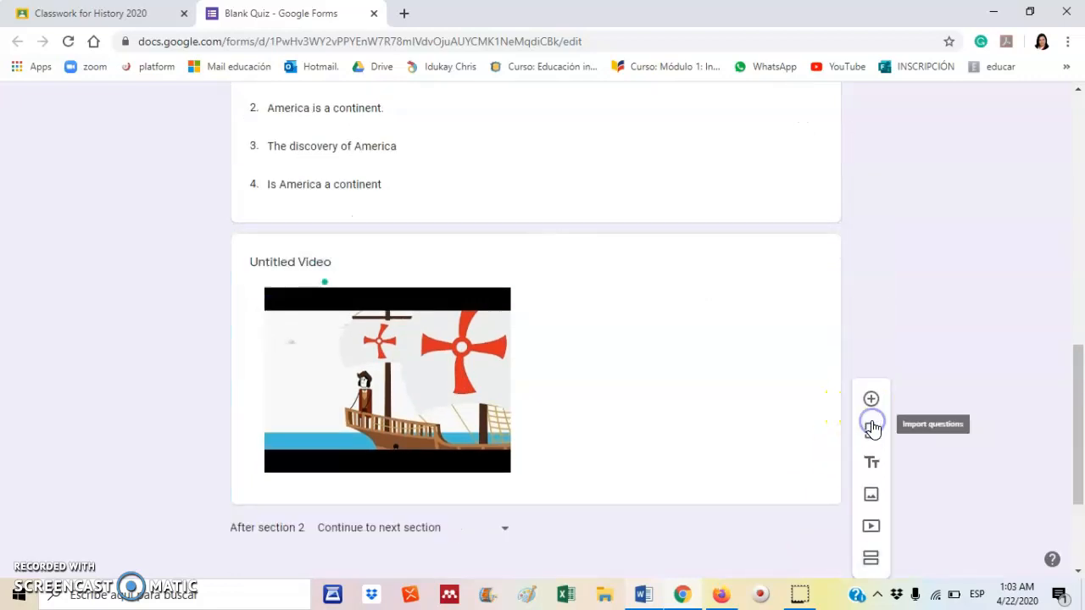
left_click_drag(1070, 400, 1082, 492)
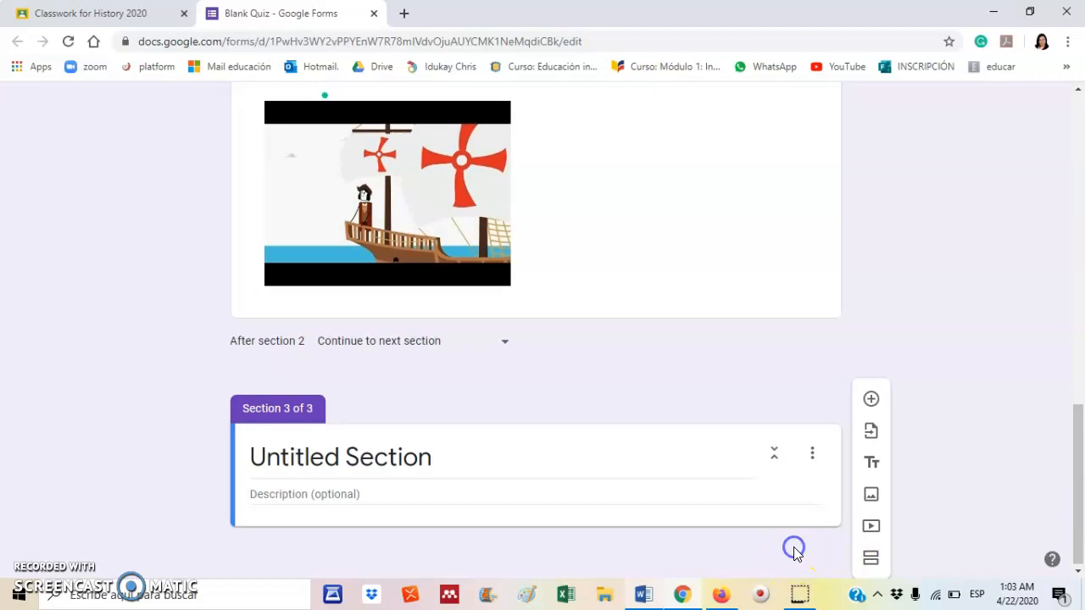
left_click(873, 400)
left_click_drag(1082, 373, 1075, 51)
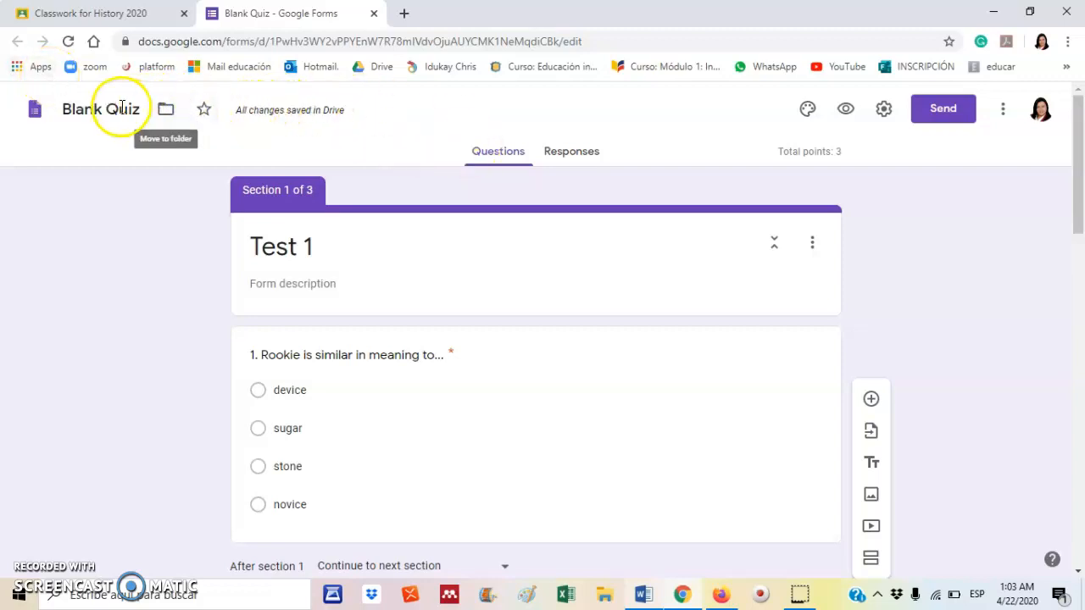
left_click(36, 117)
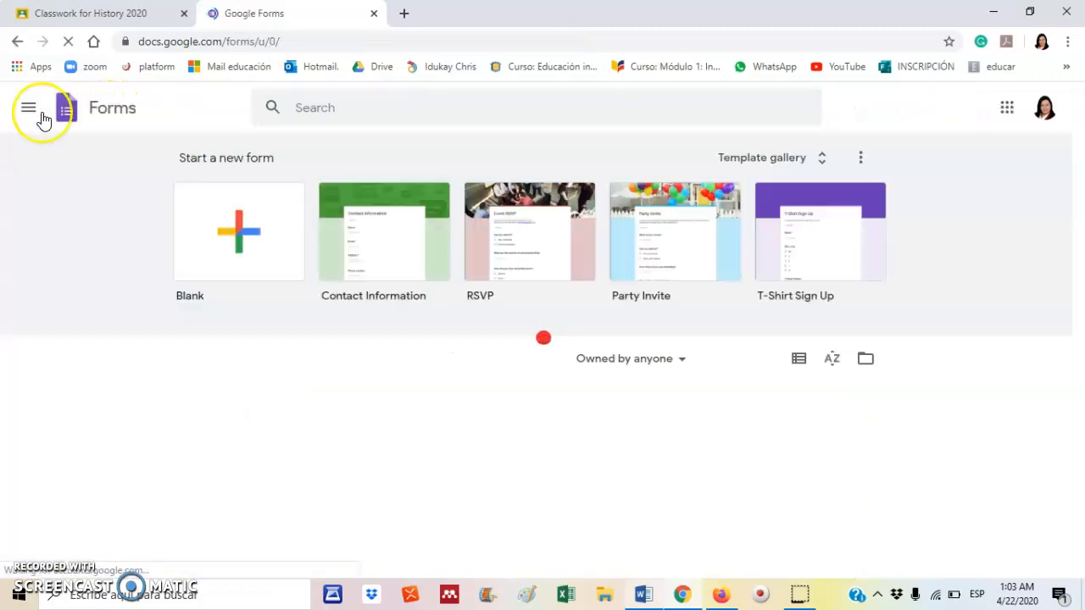
left_click(39, 109)
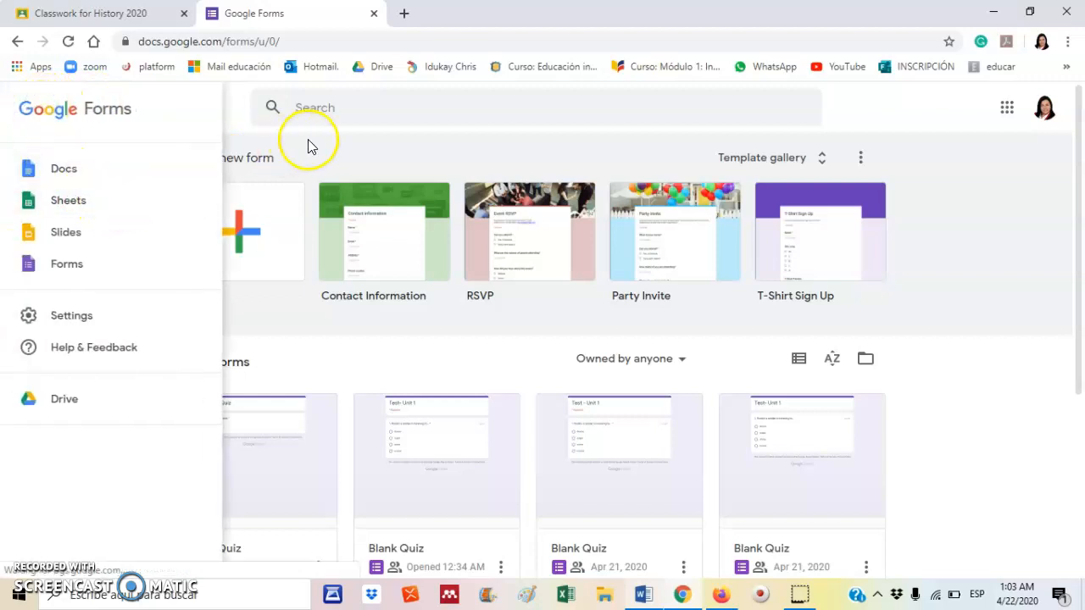
left_click(409, 139)
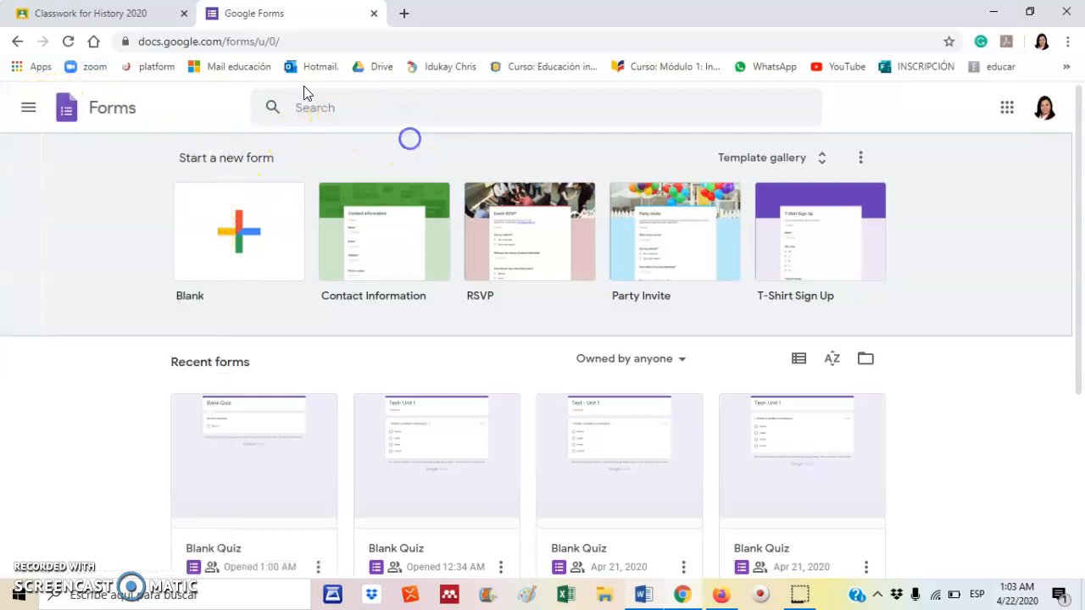
left_click(17, 40)
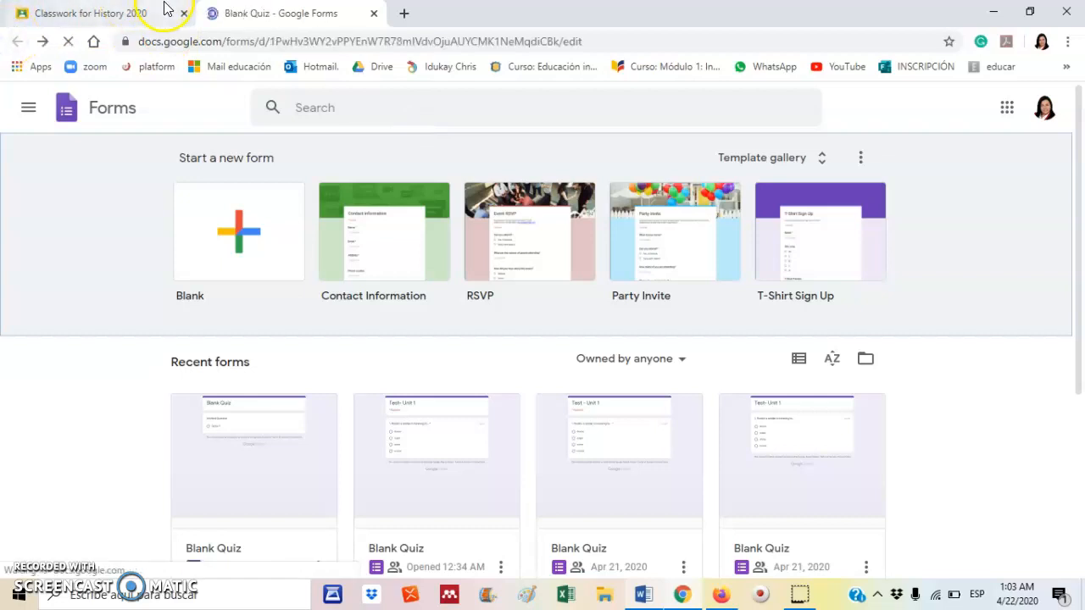
Step: Close the quiz form and discard the untitled assignment draft in Google Classroom to return to the Classwork page
left_click(111, 11)
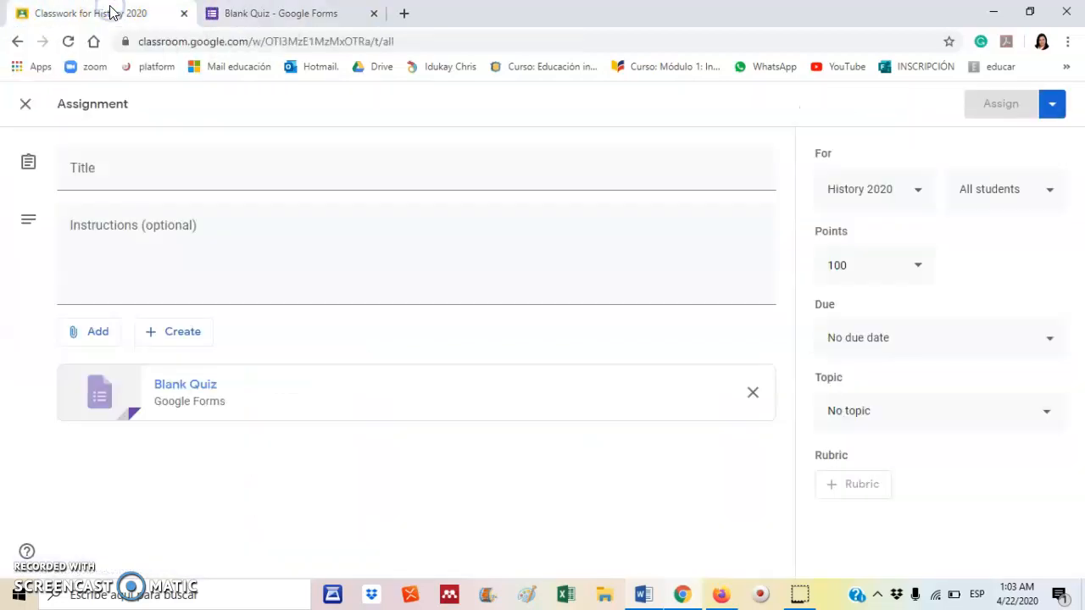
left_click(373, 14)
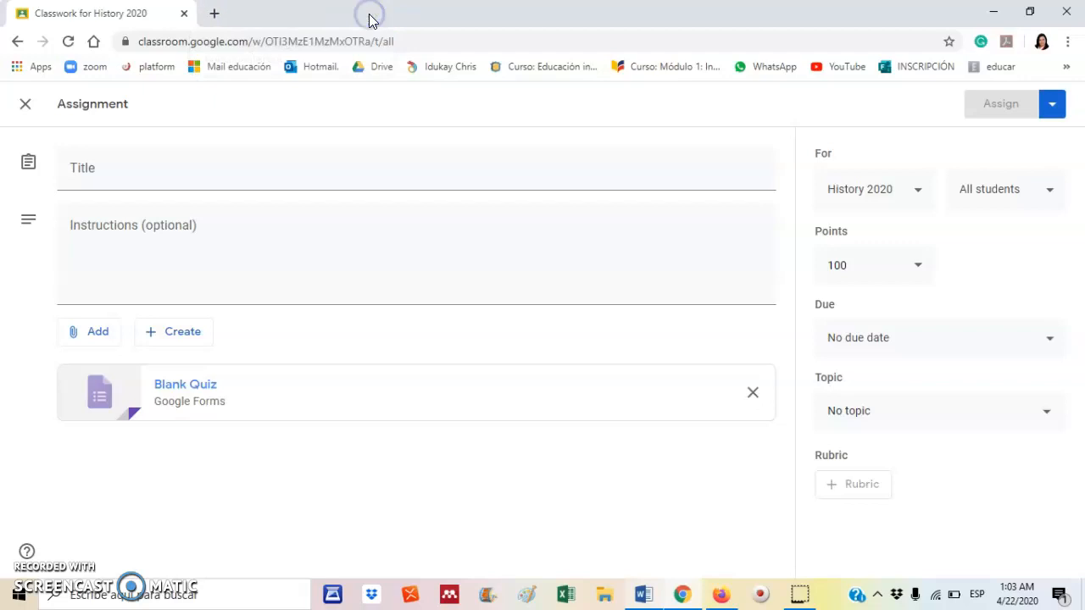
left_click(26, 103)
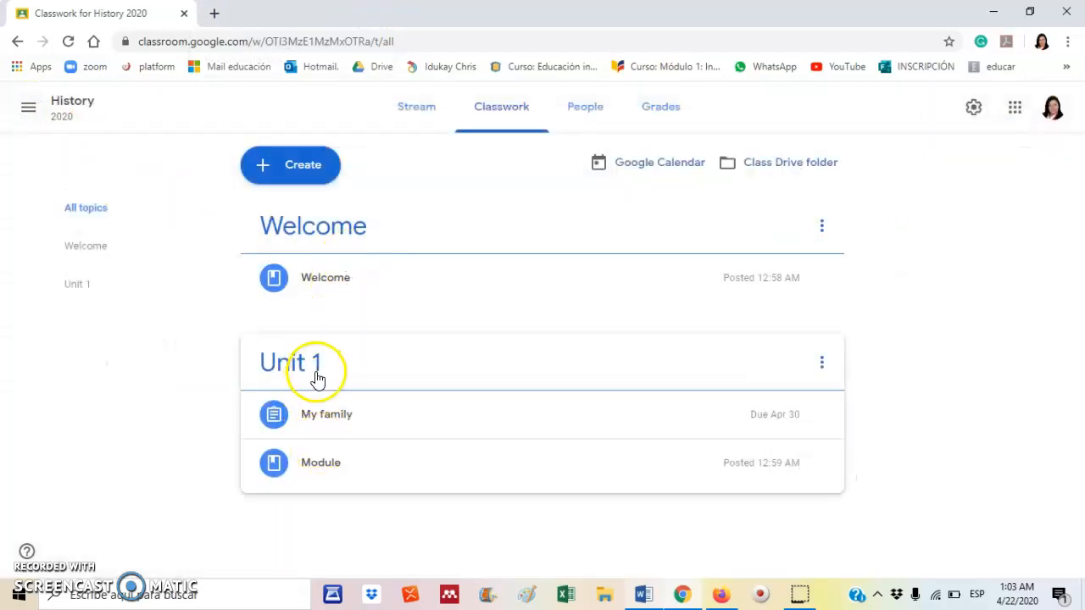
Step: Create a new quiz assignment and remove its automatically attached blank Google Forms quiz
left_click(291, 165)
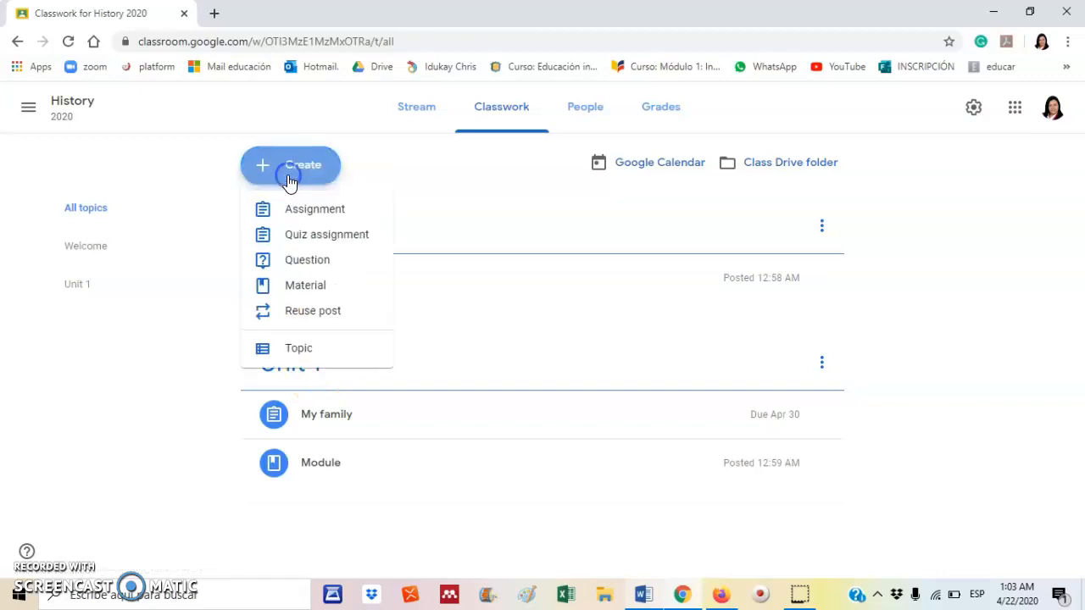
left_click(301, 236)
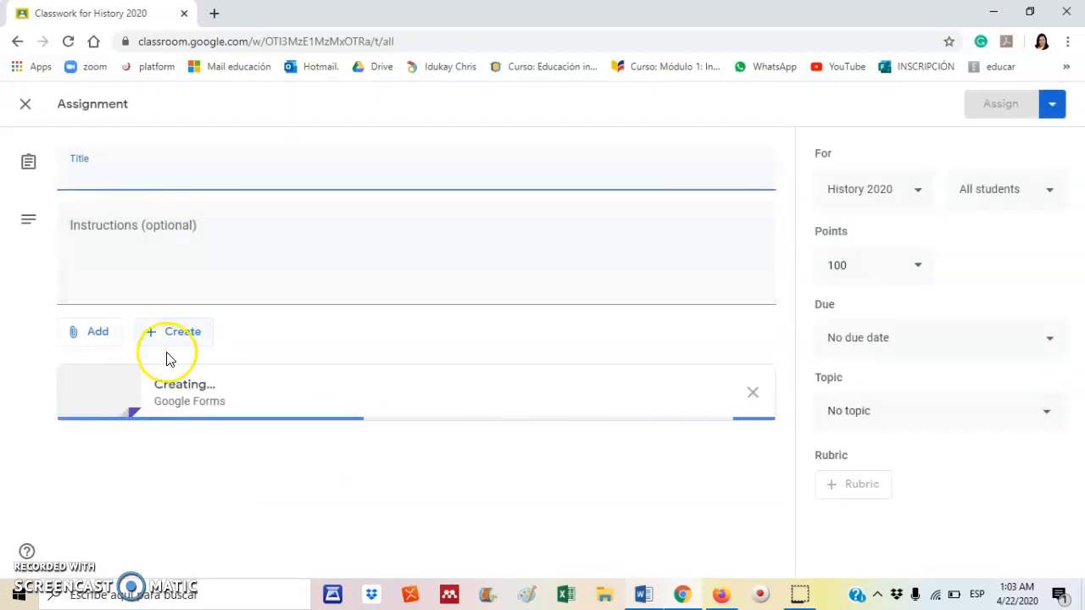
left_click(754, 395)
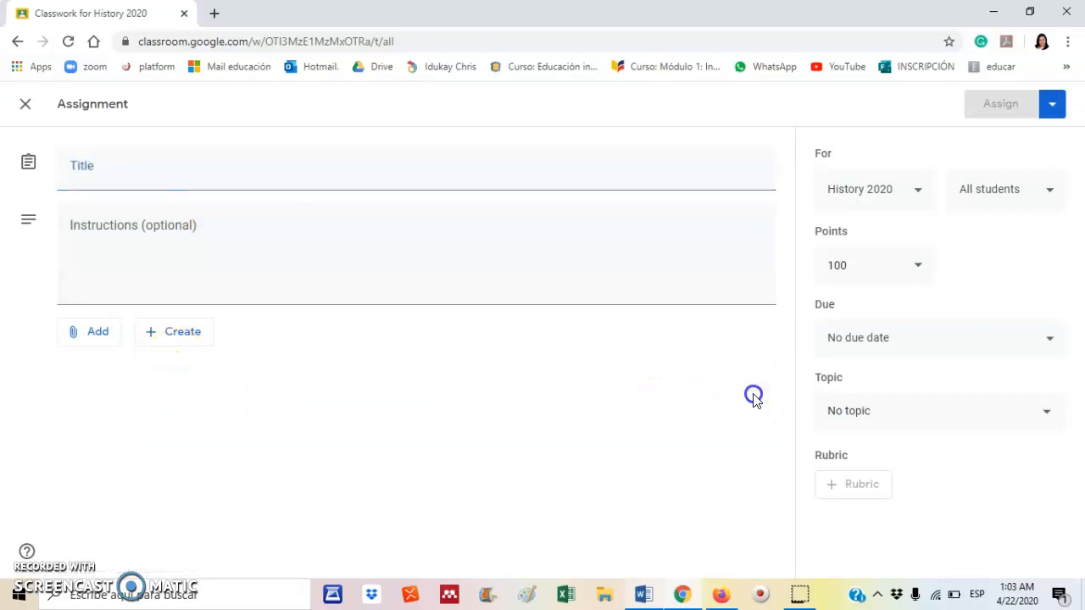
Step: Start attaching a file from Google Drive to the assignment and search Drive for "test unit 1"
left_click(97, 334)
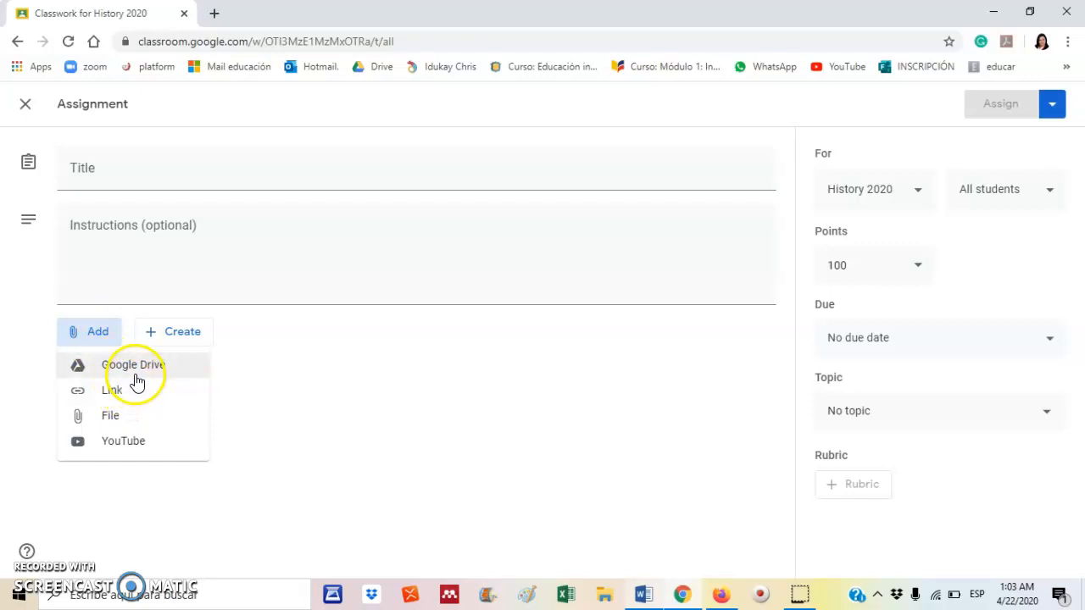
left_click(134, 369)
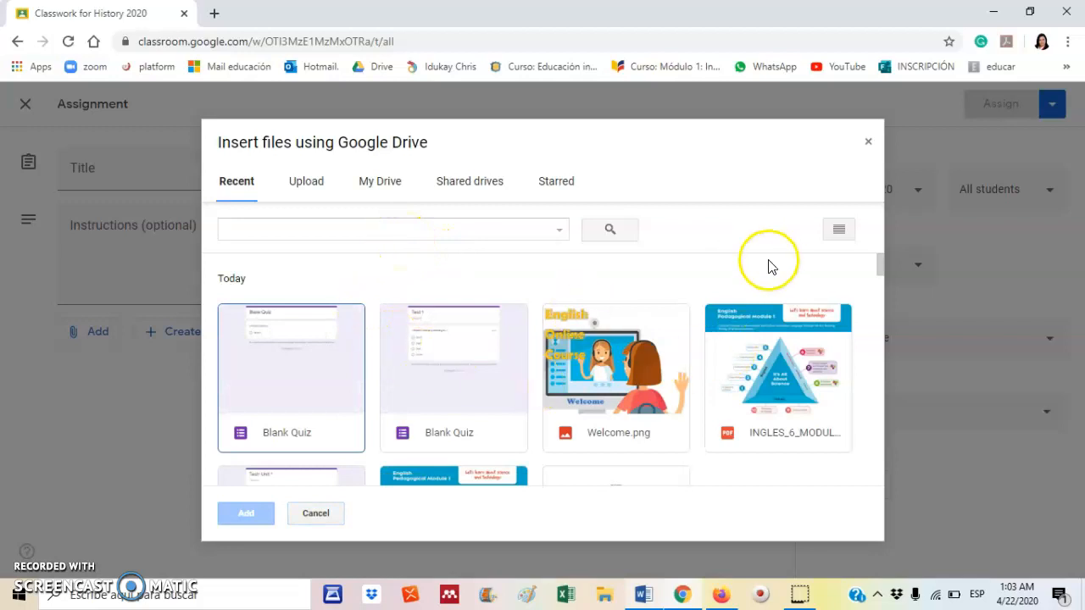
left_click(487, 231)
type("test")
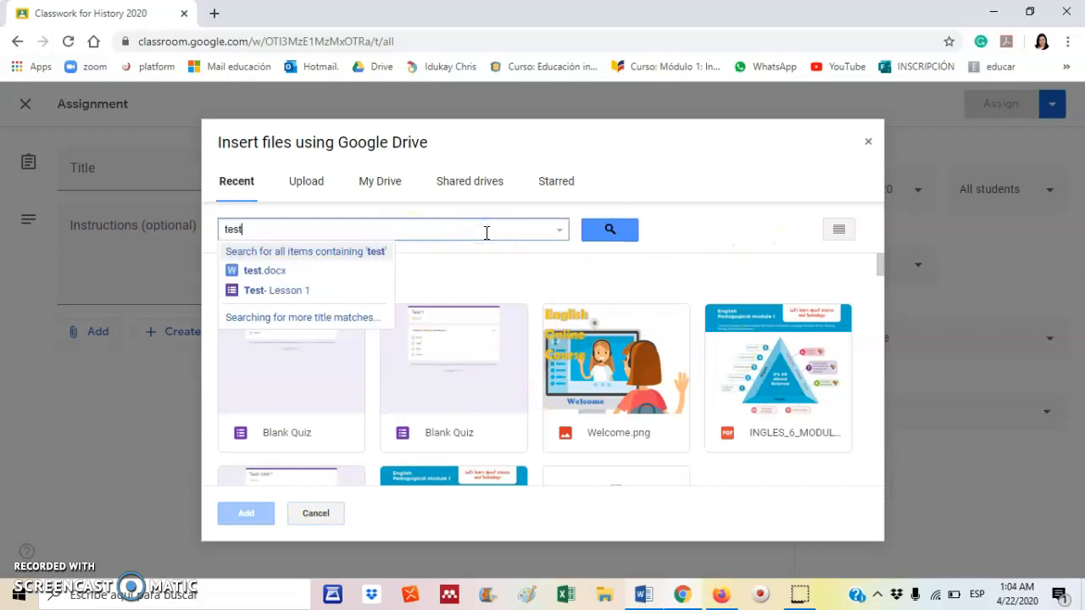
type(" unit 1")
key("Return")
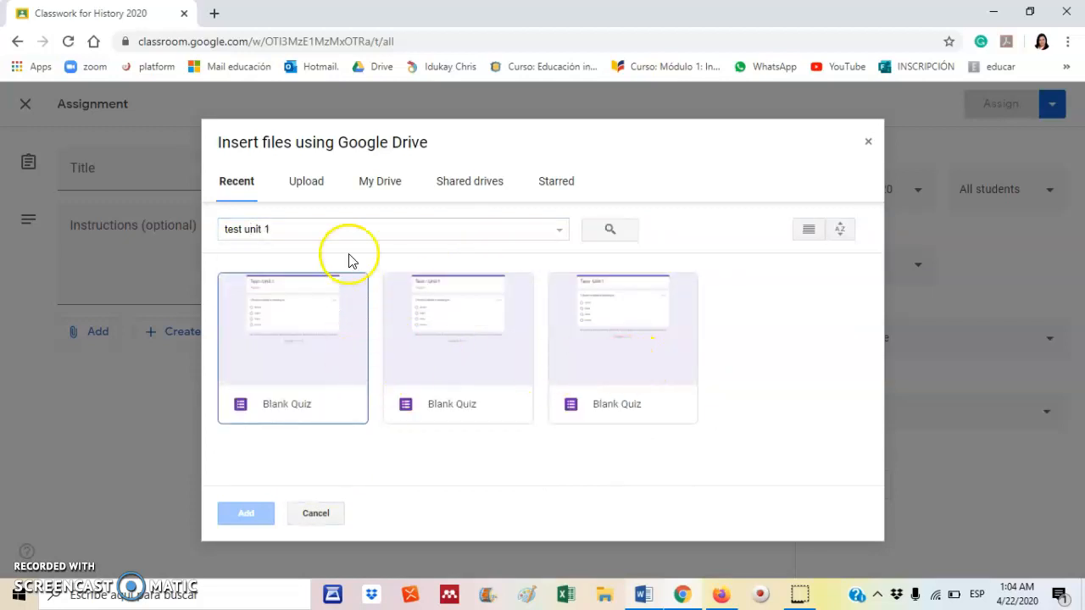
Step: Search Drive for "test lesson 1" instead and attach the Test- Lesson 1 form to the assignment
left_click(310, 231)
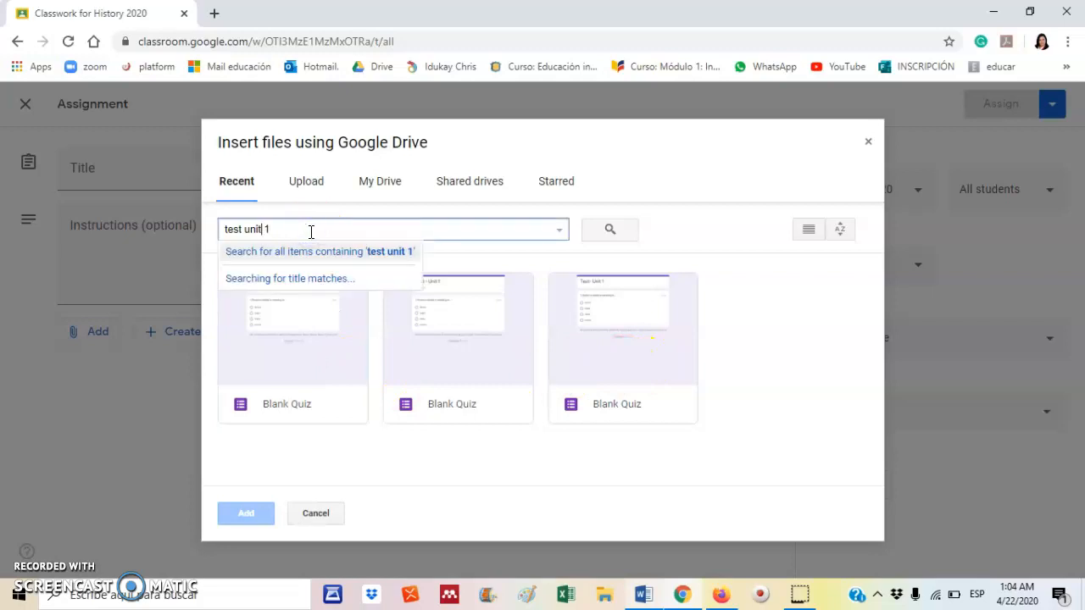
type("lesso")
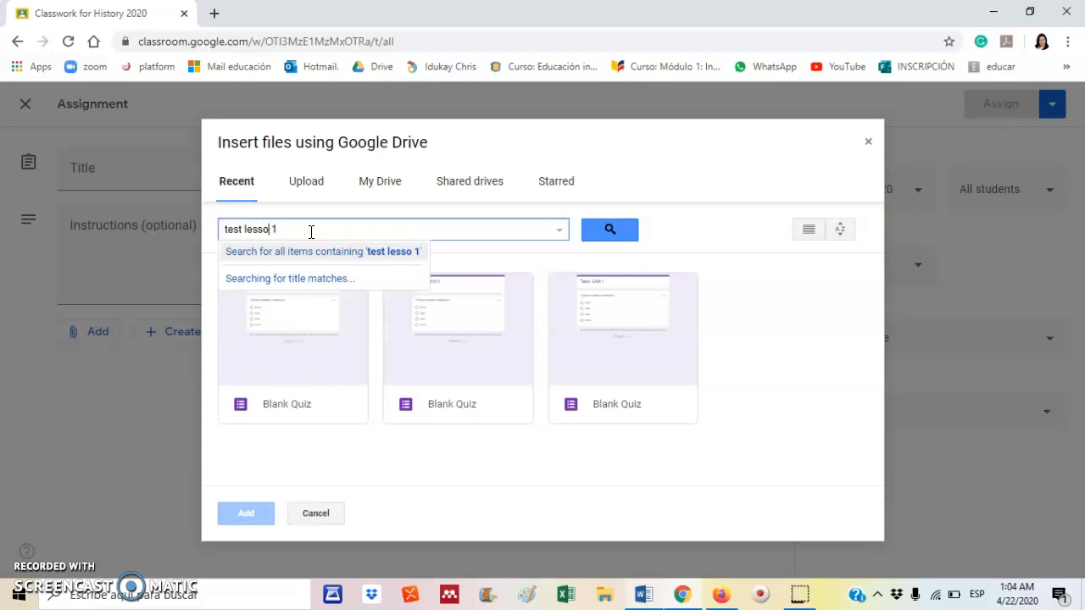
key("Return")
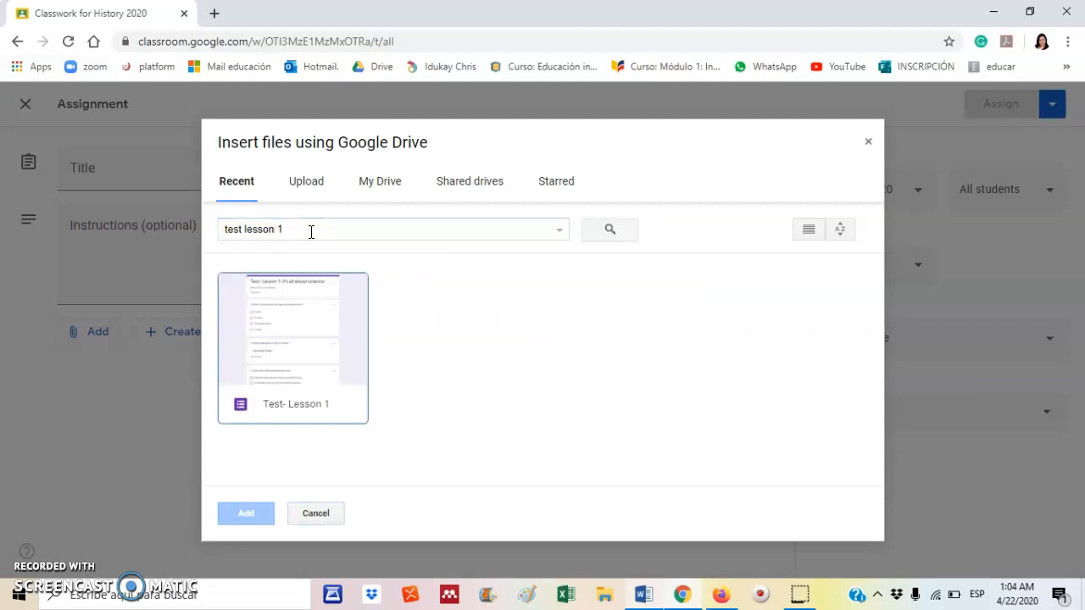
left_click(291, 341)
left_click(243, 513)
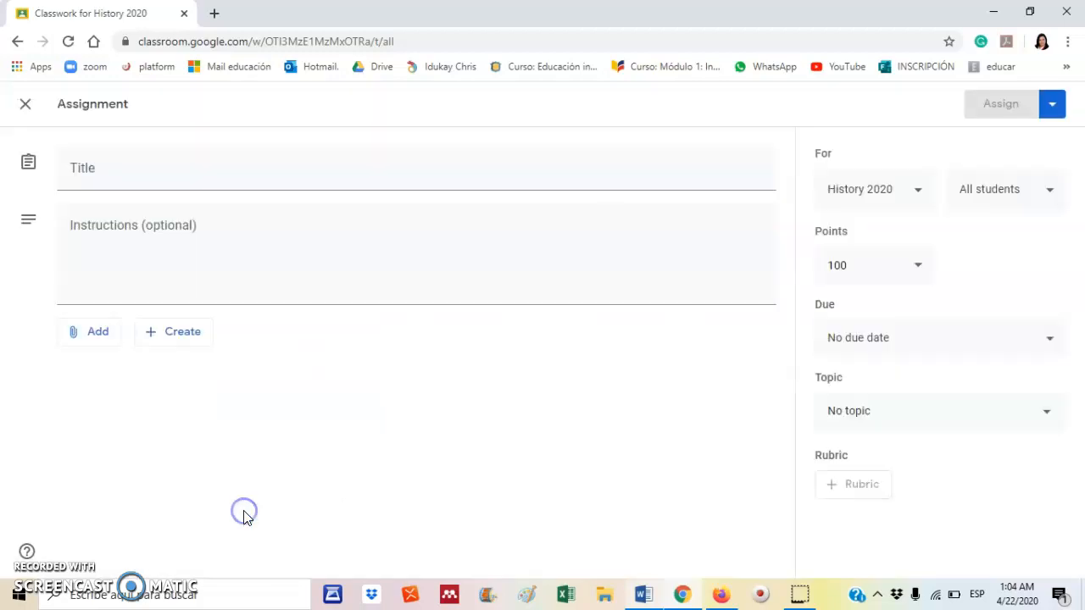
Step: Title the assignment "Test - Lesson 1" and set its points to 10
left_click(190, 183)
type("Test - Lesso")
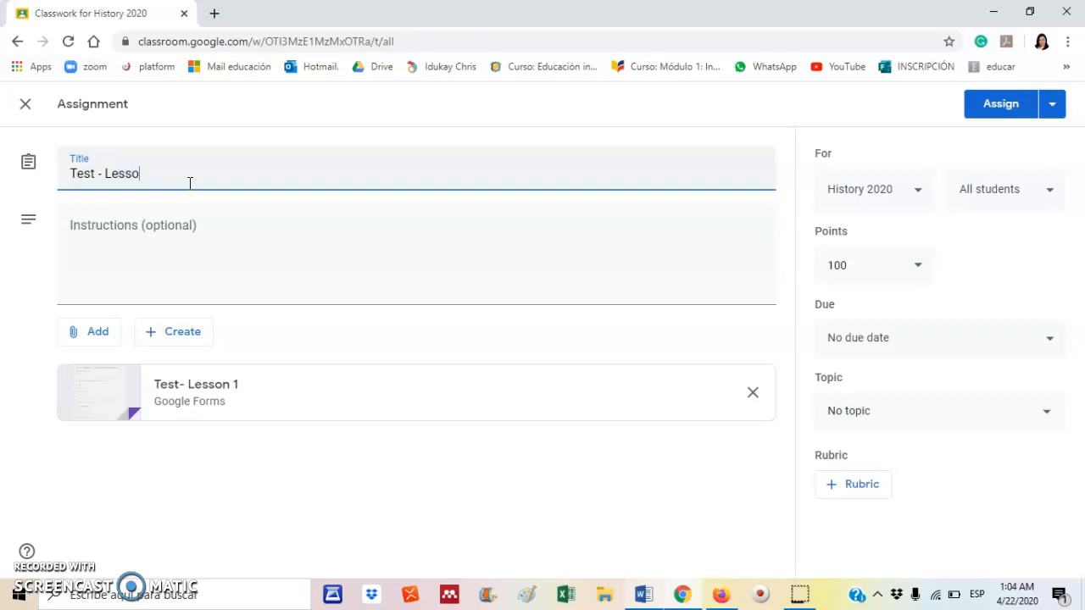
left_click(886, 263)
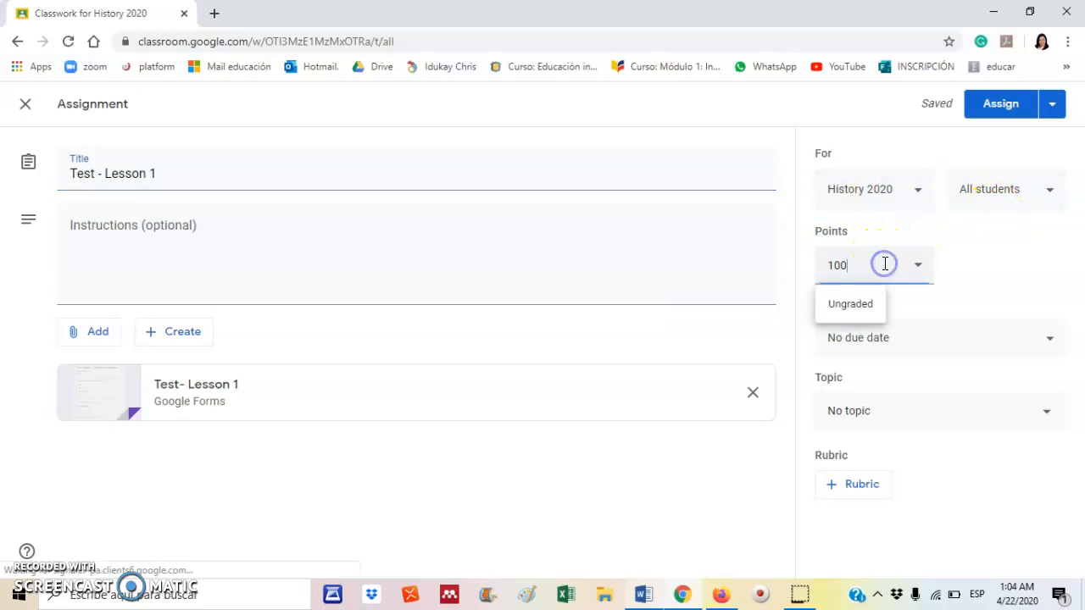
left_click(955, 298)
Step: Set the assignment's due date to Apr 24, 2020 at 11:59 PM and file it under the Unit 1 topic
left_click(938, 342)
left_click(876, 402)
left_click(949, 337)
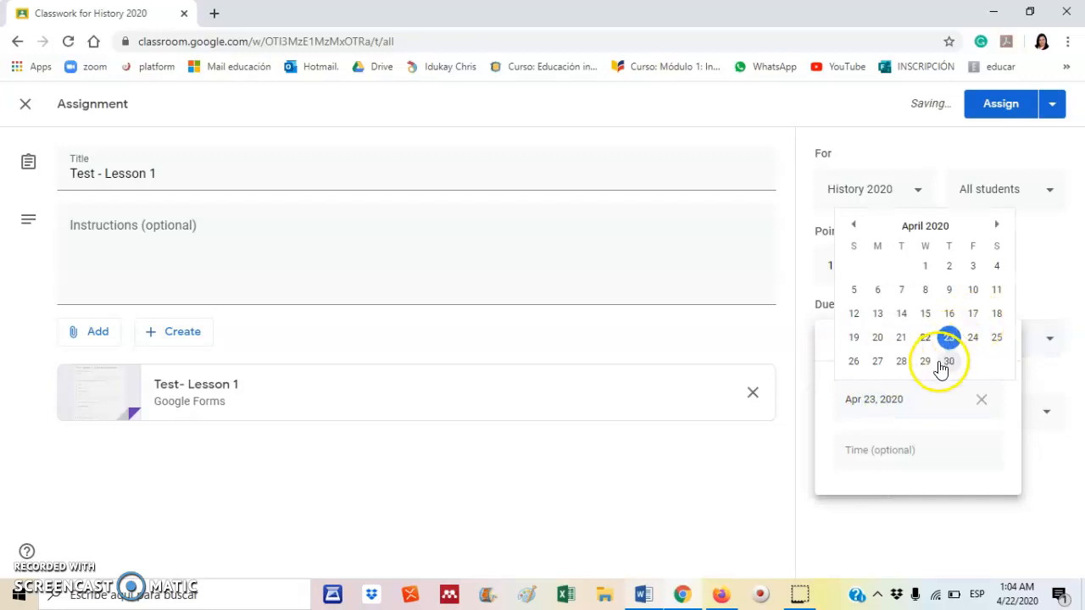
left_click(972, 337)
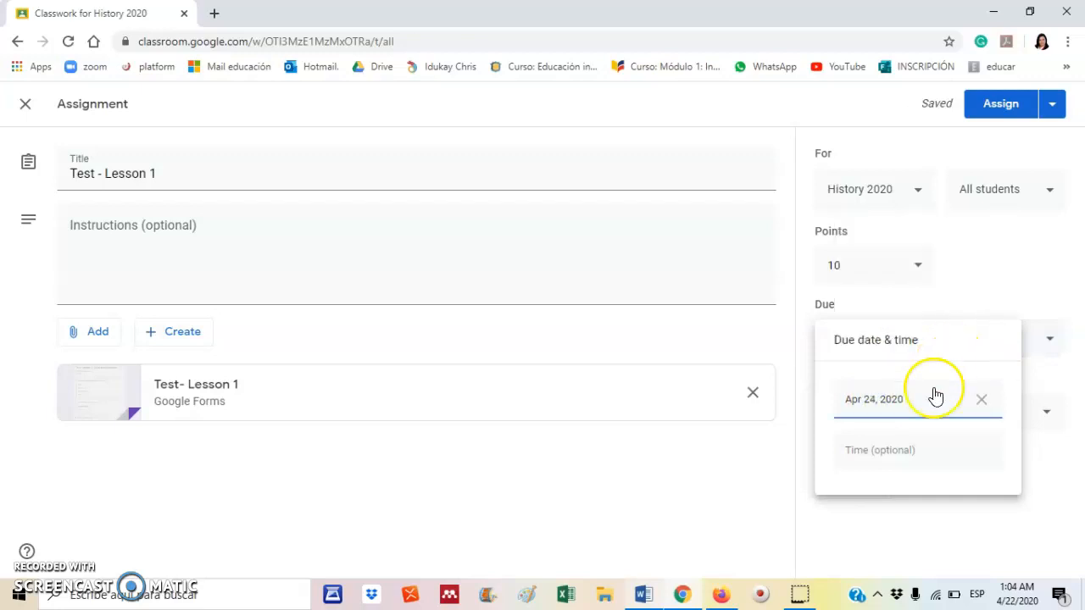
left_click(926, 450)
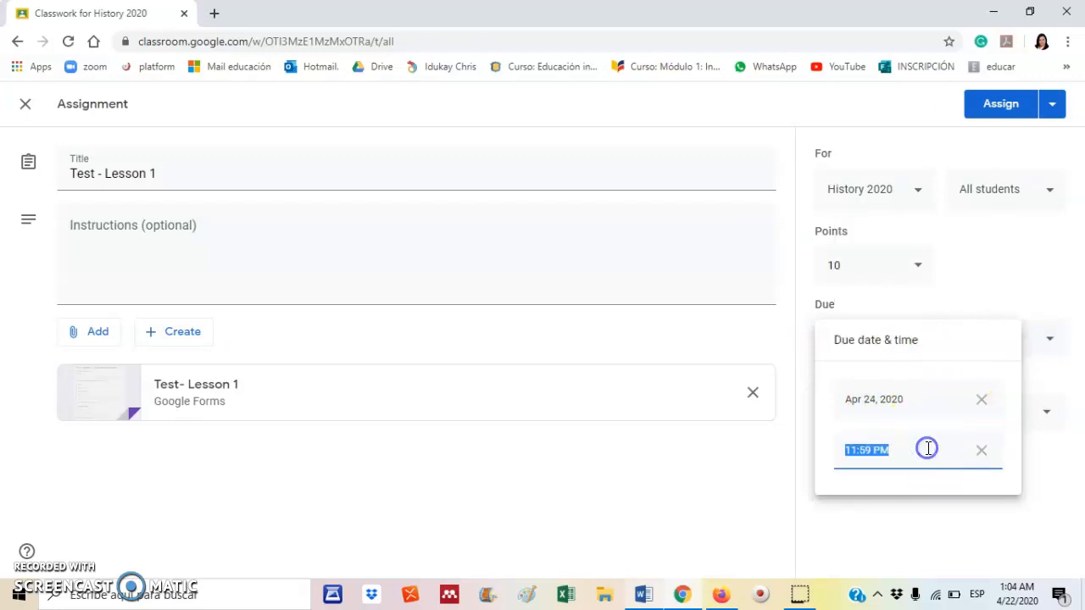
left_click(974, 303)
left_click(908, 417)
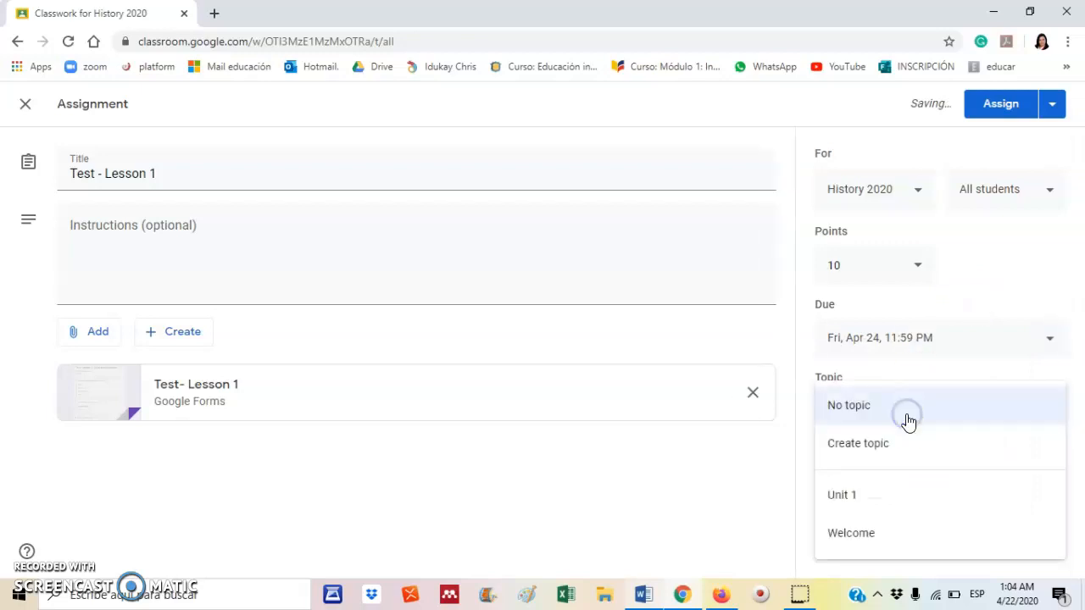
left_click(854, 503)
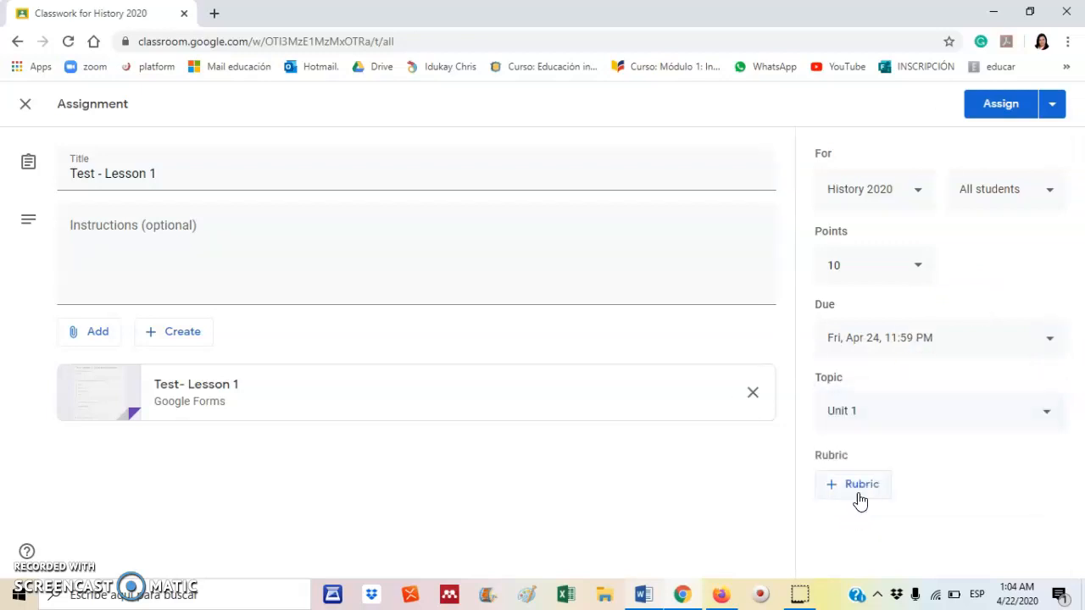
Step: Schedule the Test - Lesson 1 assignment for Apr 24, 2020 at 10:00 AM
left_click(1024, 103)
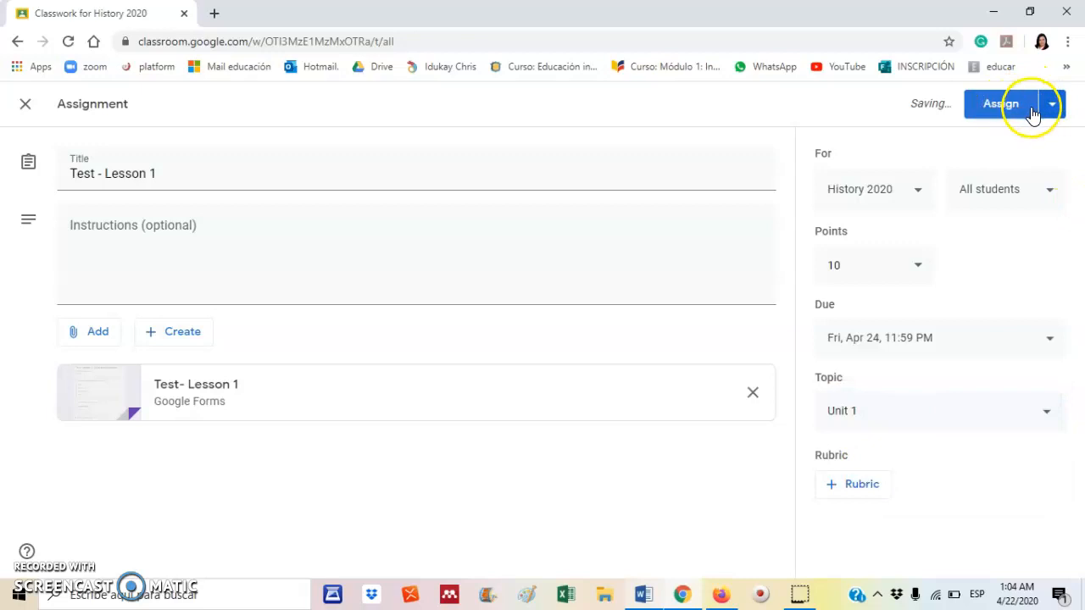
left_click(1055, 110)
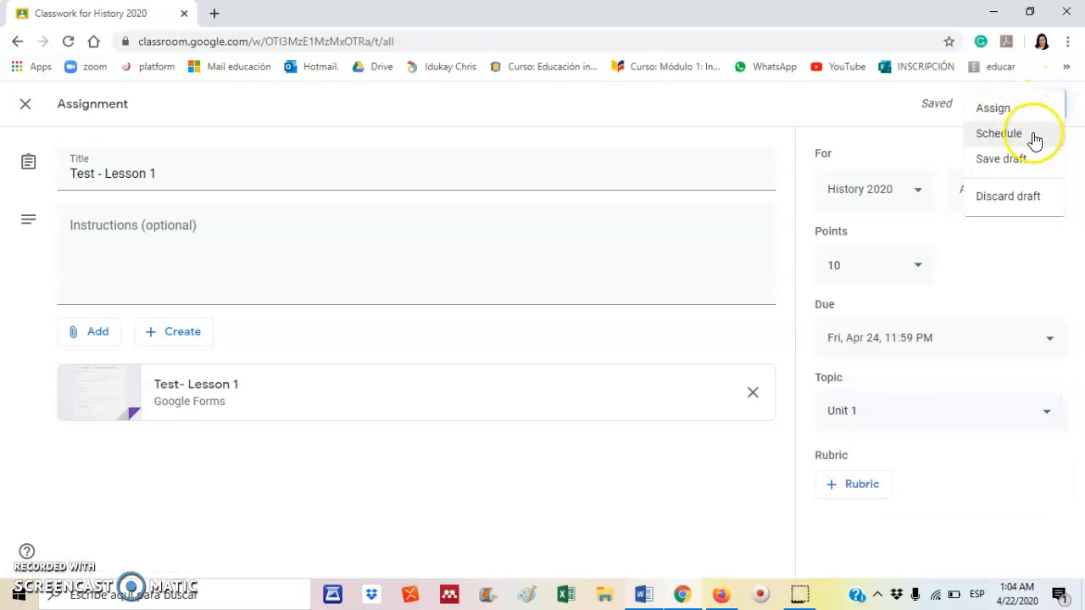
left_click(999, 134)
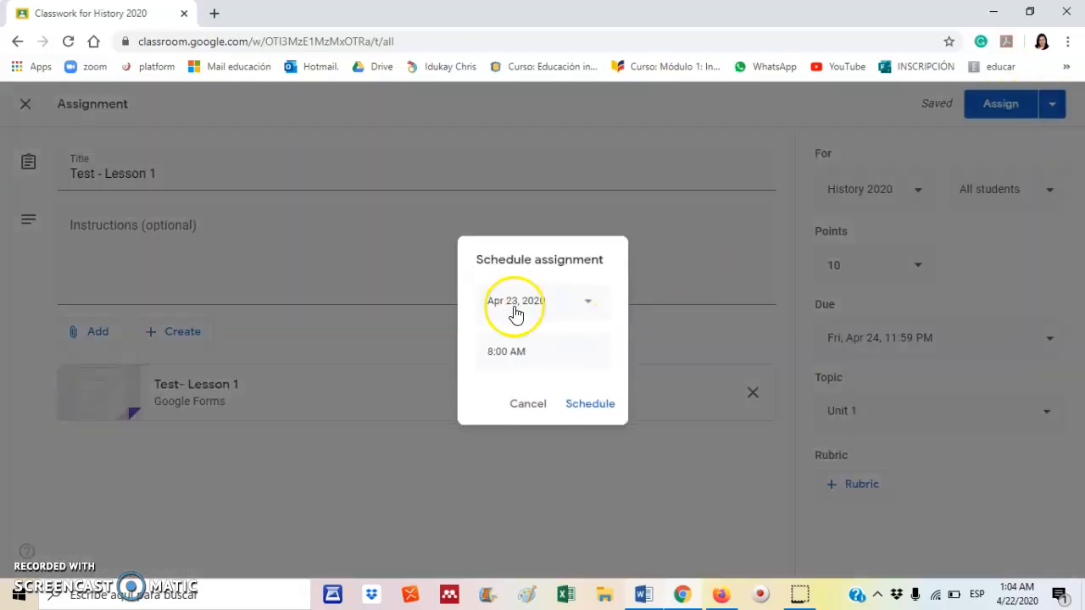
left_click(504, 355)
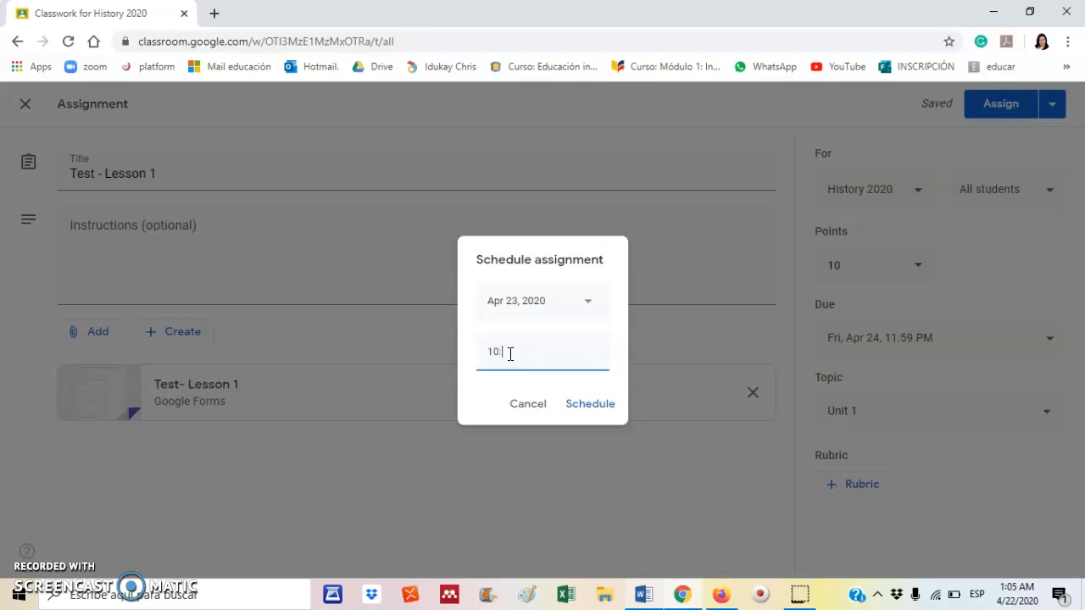
left_click(597, 405)
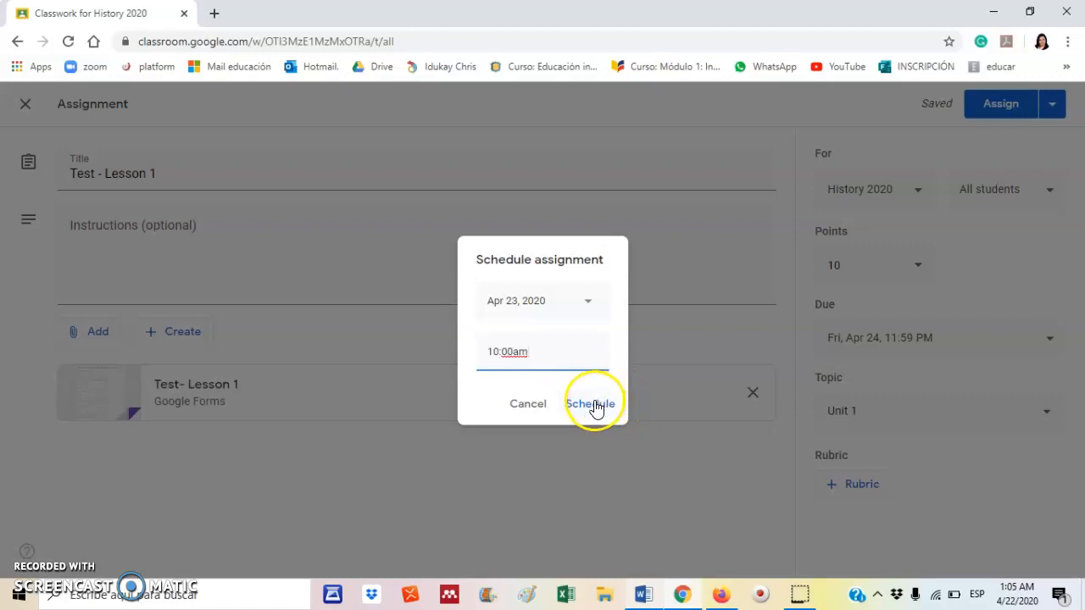
left_click(545, 303)
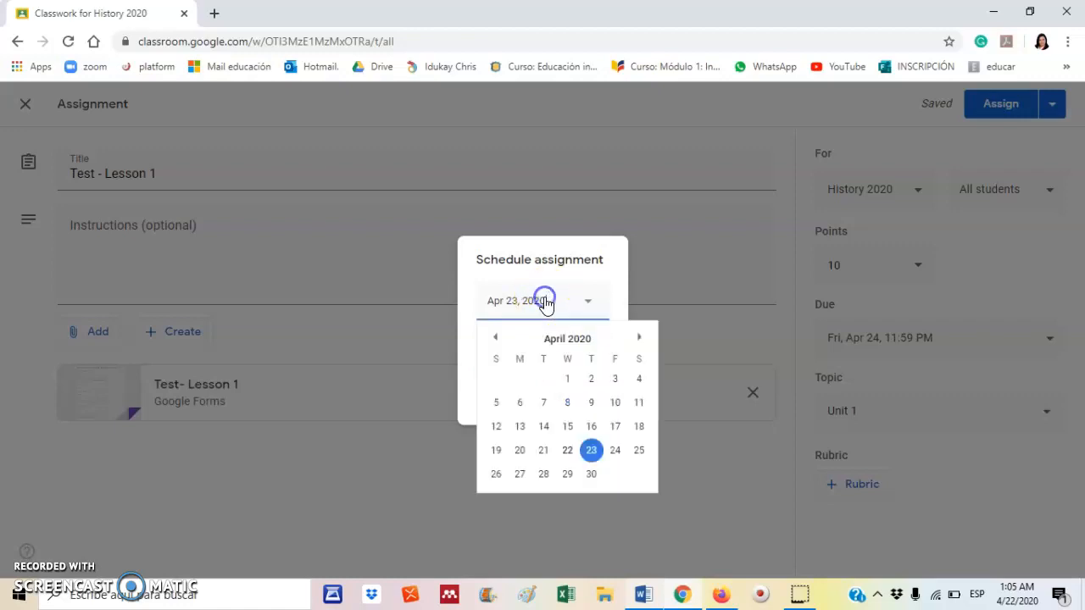
left_click(616, 451)
left_click(590, 404)
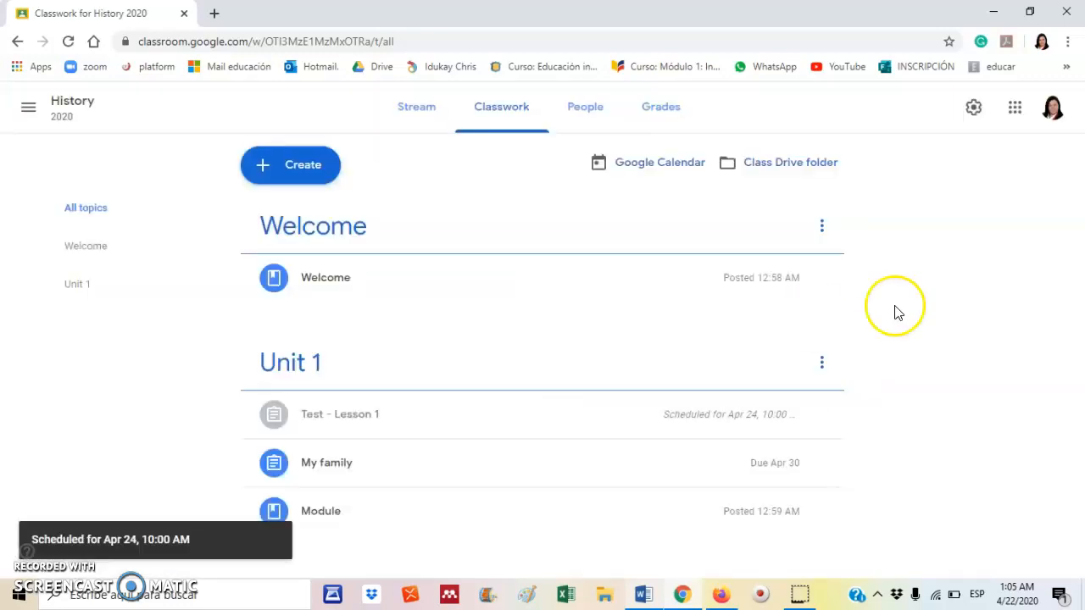
left_click(992, 315)
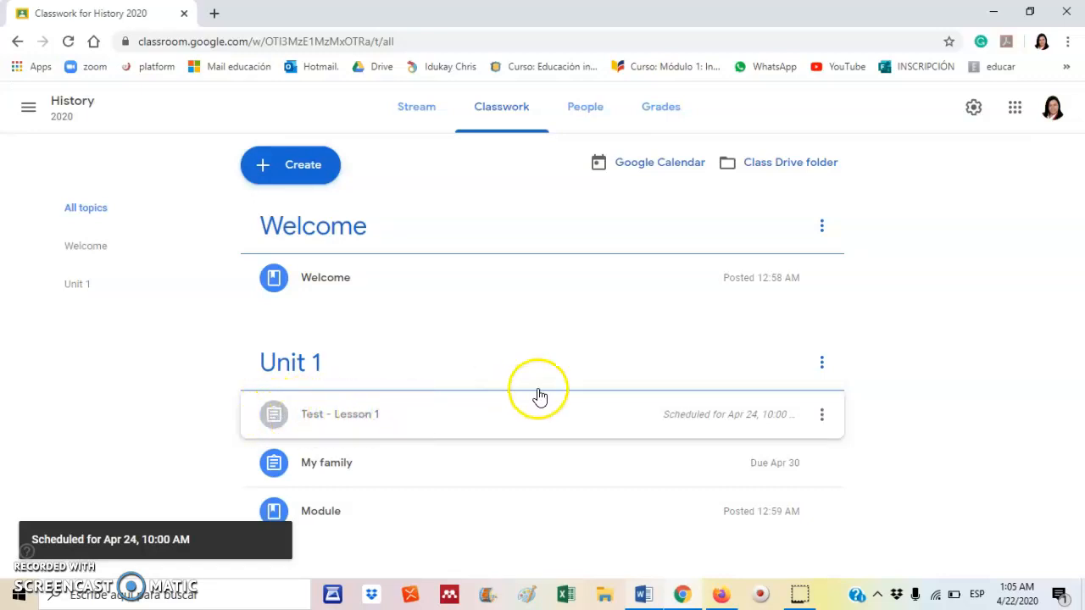
Step: Edit the scheduled Test - Lesson 1 assignment, remove its schedule and assign it to students immediately
left_click(821, 417)
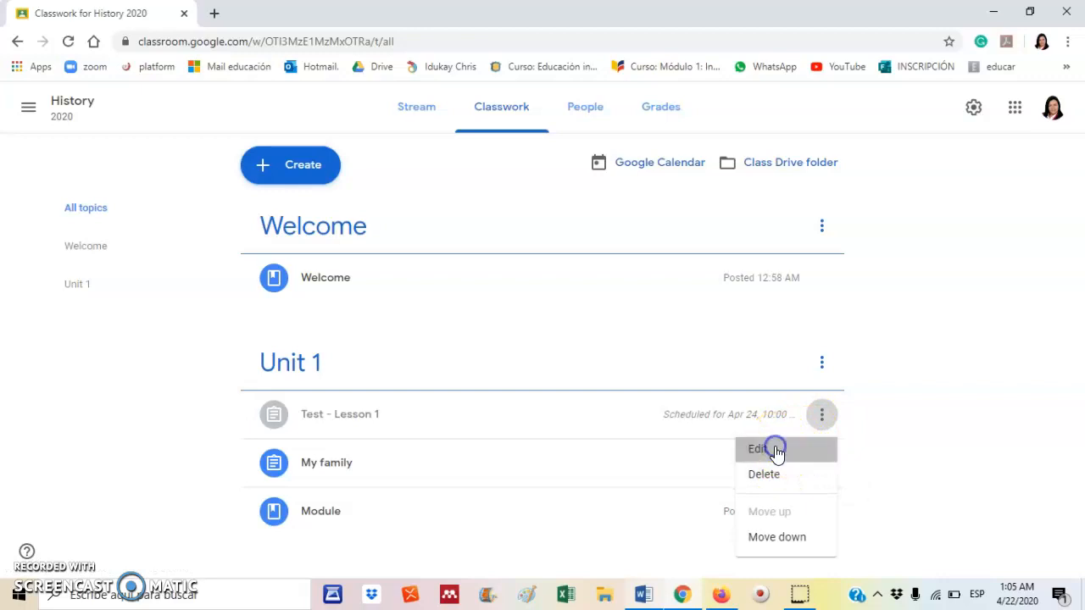
left_click(780, 448)
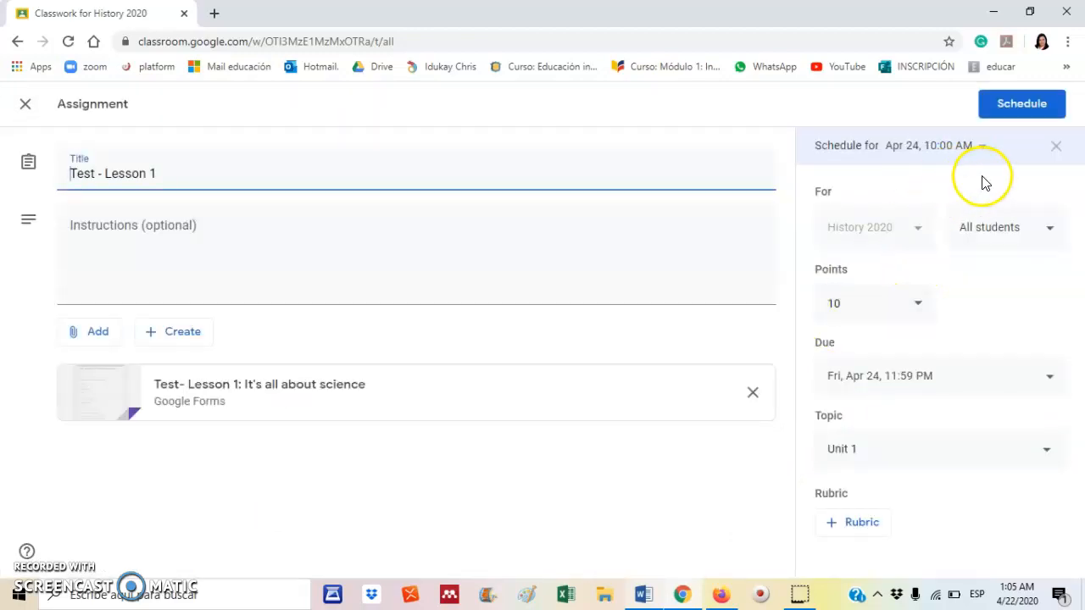
left_click(1060, 149)
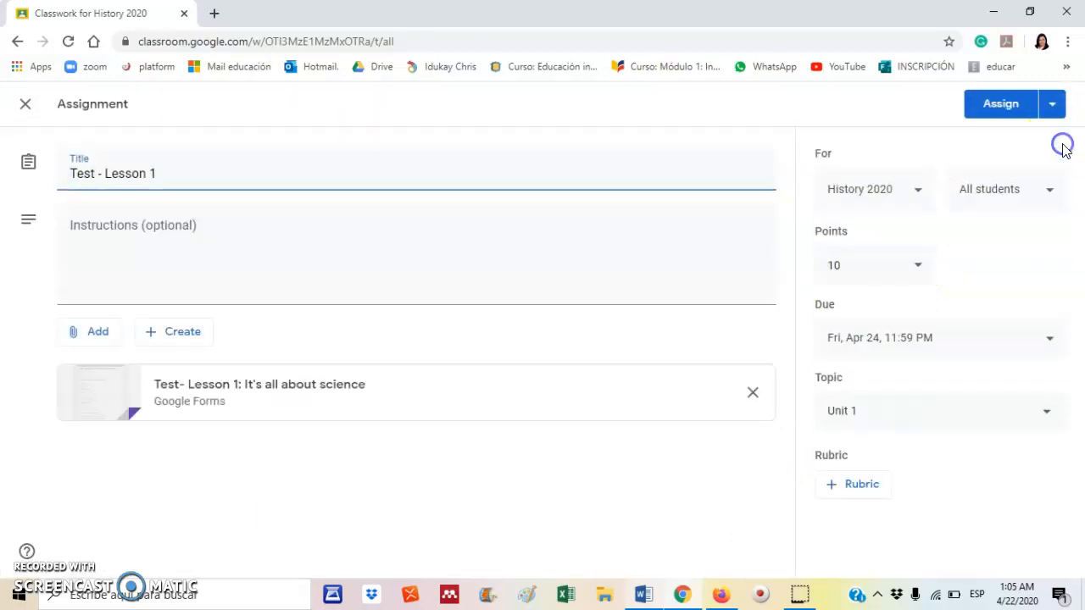
left_click(991, 102)
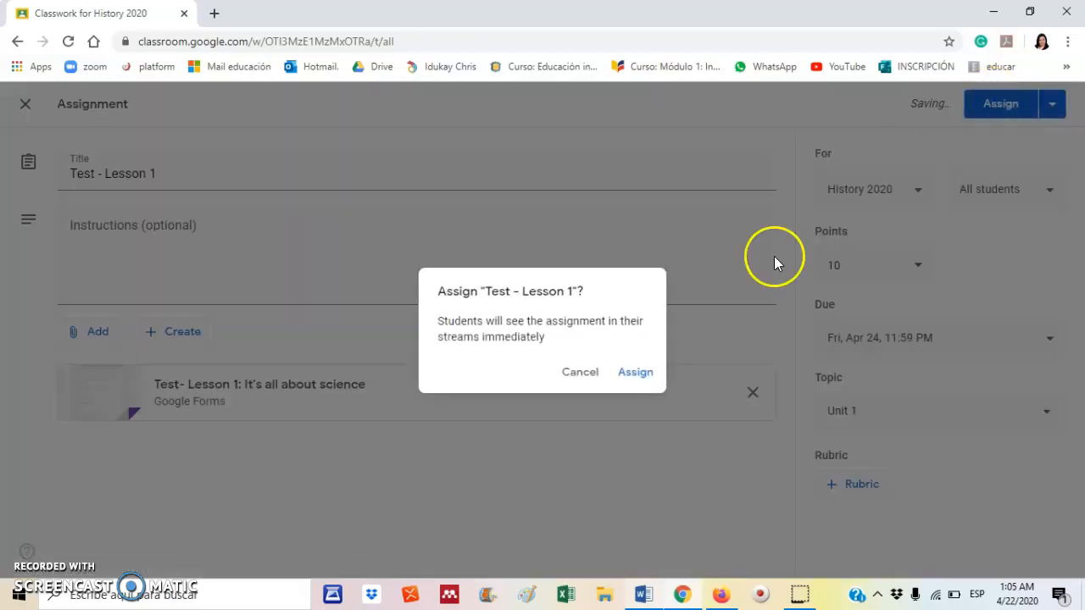
left_click(637, 372)
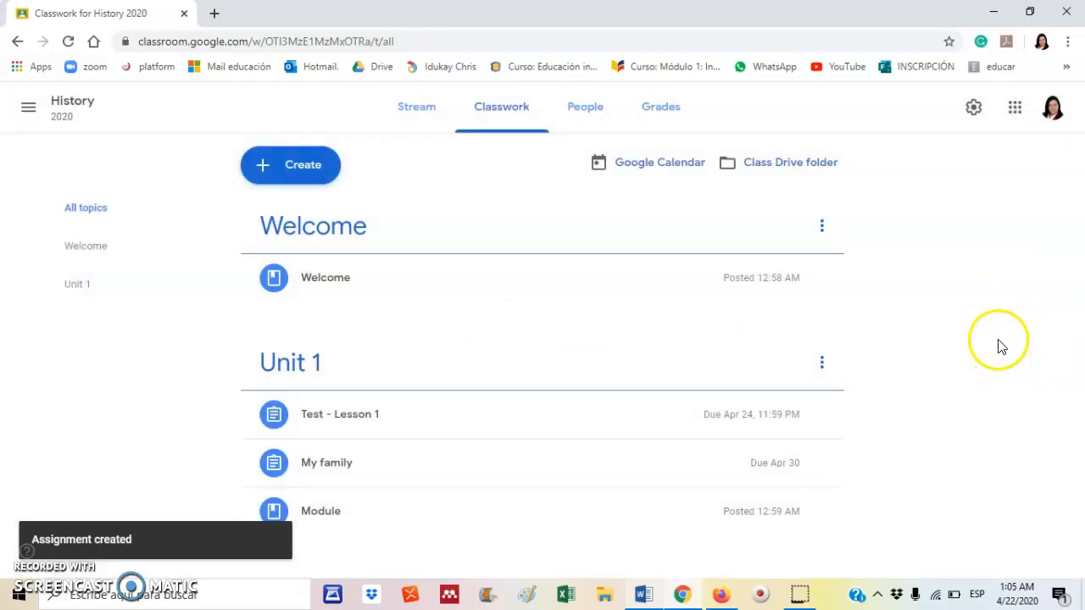
Step: Start a student invitation for the History class
left_click(584, 119)
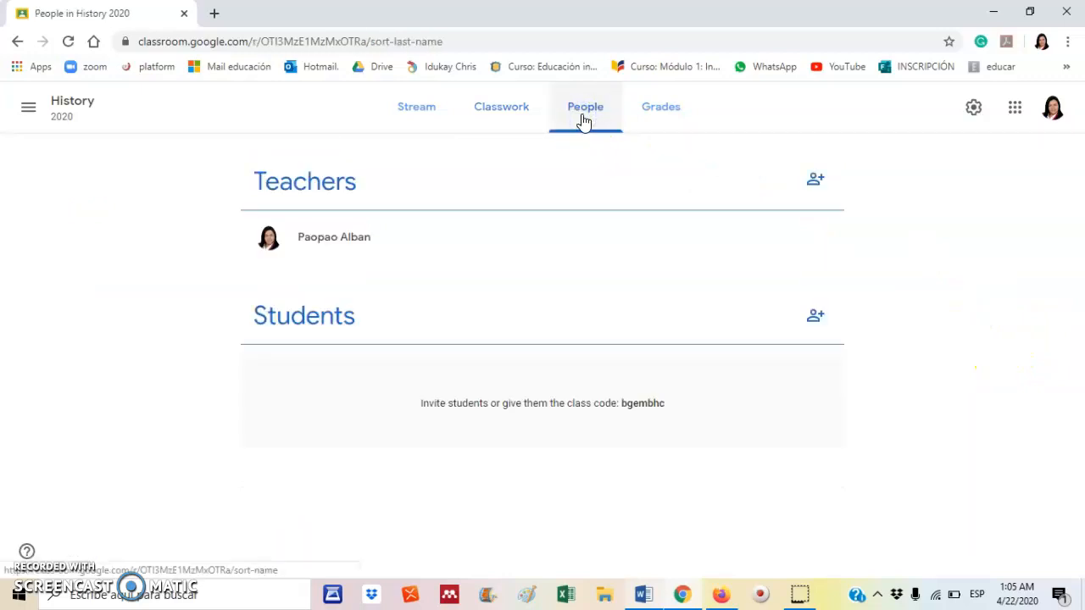
left_click(814, 315)
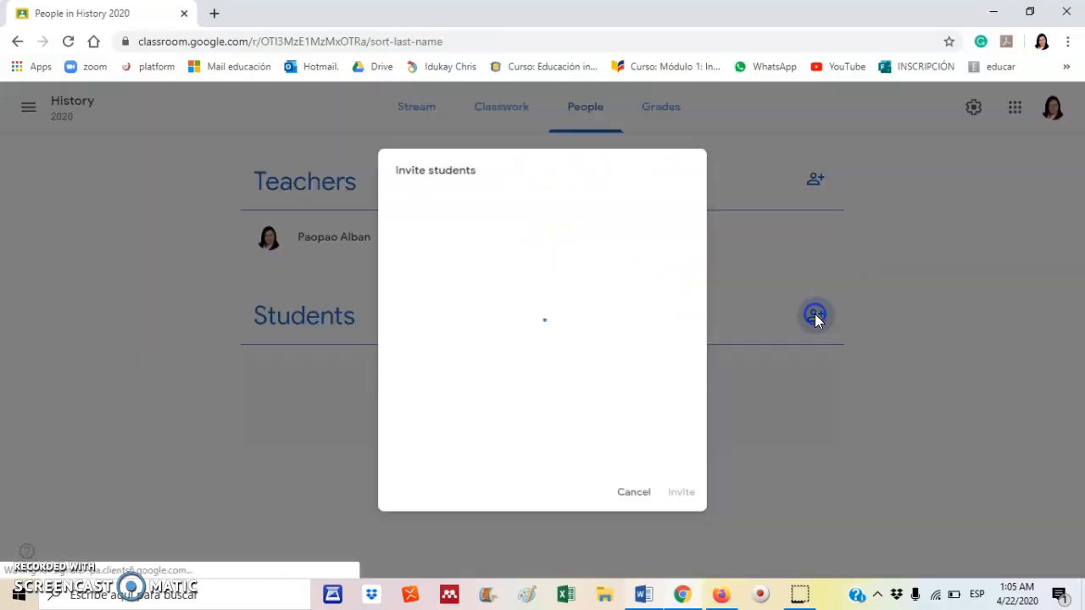
left_click(514, 209)
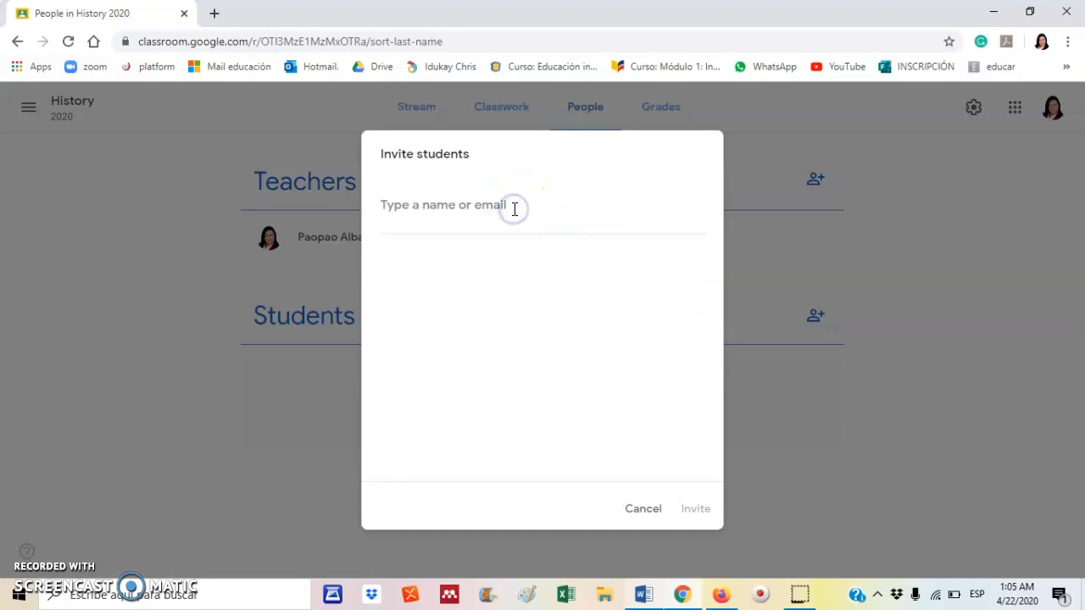
Step: Copy the student's e-mail address from the start of the Word test document and use it to invite the student in Google Classroom
left_click(644, 593)
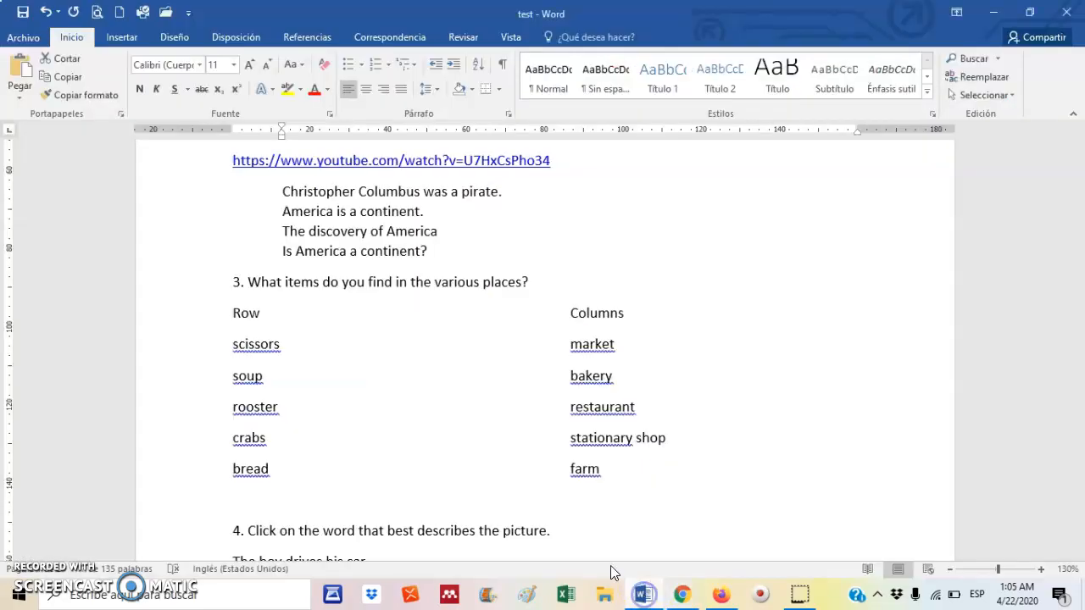
key("ctrl+Home")
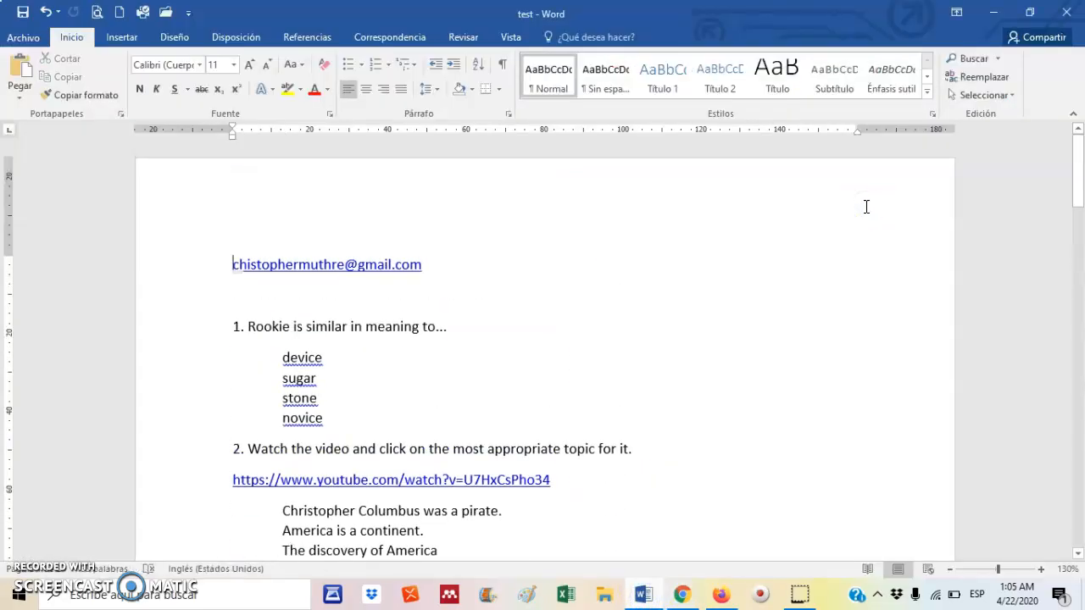
key("shift+End")
key("ctrl+c")
key("alt+Tab")
left_click(549, 213)
key("ctrl+v")
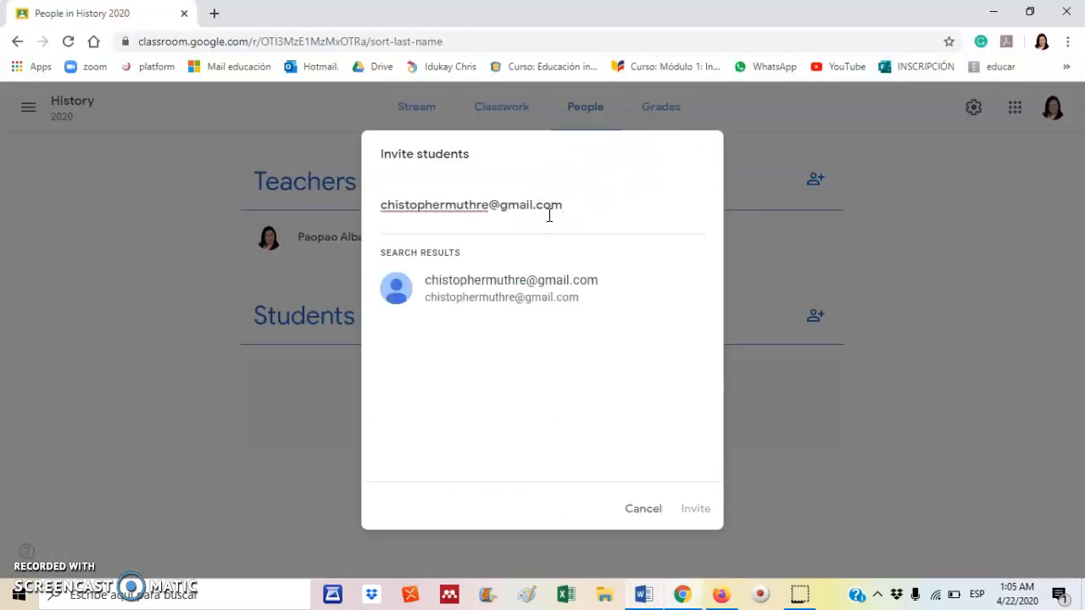
left_click(483, 302)
left_click(693, 508)
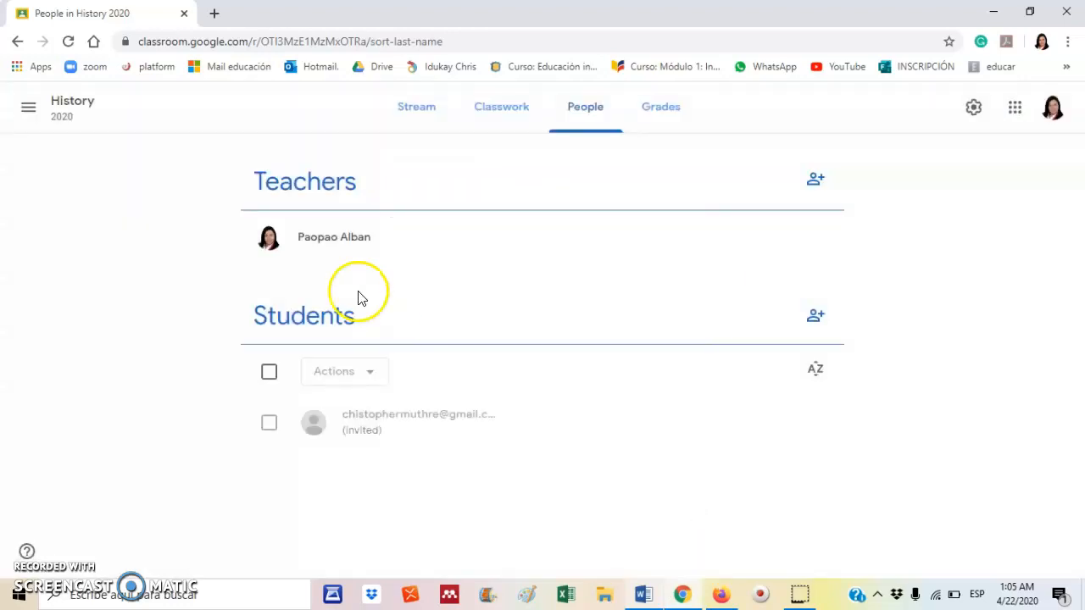
Step: Return to the overview of all classes, open the History class and display its class code enlarged
left_click(28, 107)
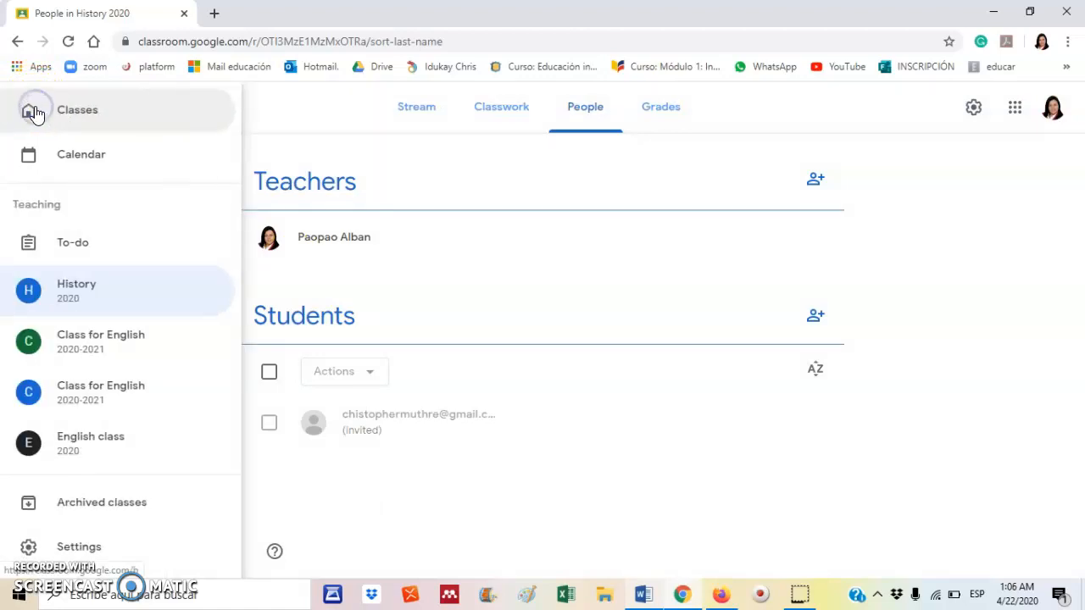
left_click(102, 113)
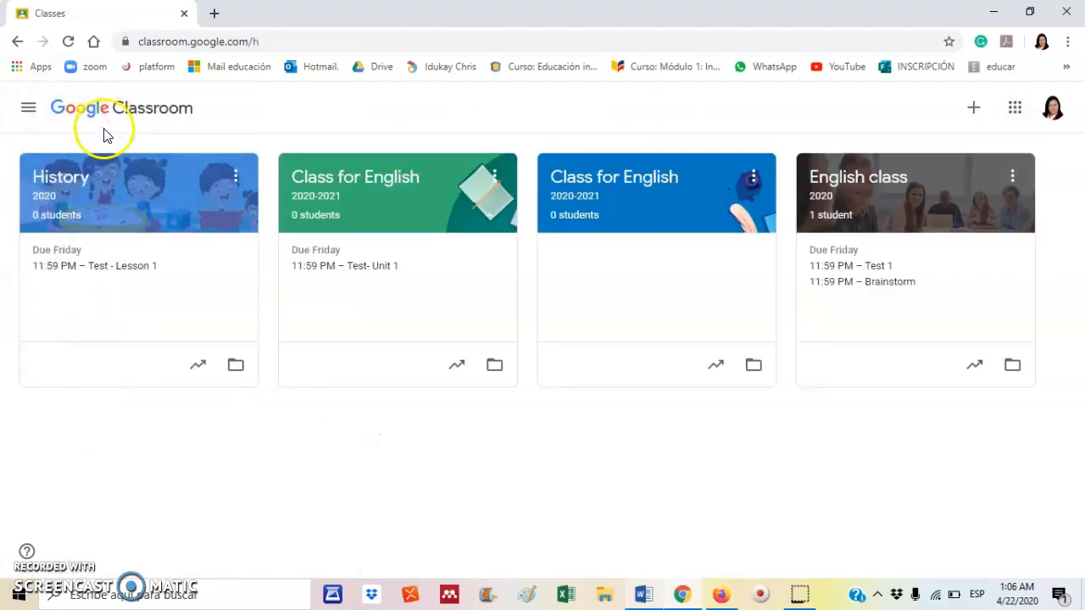
left_click(75, 181)
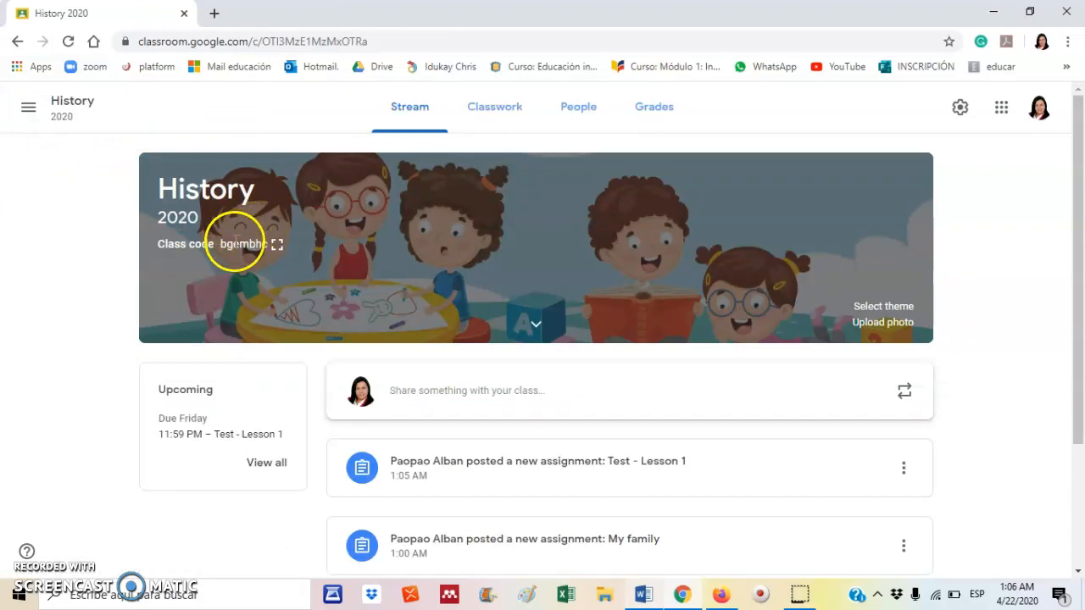
left_click(277, 246)
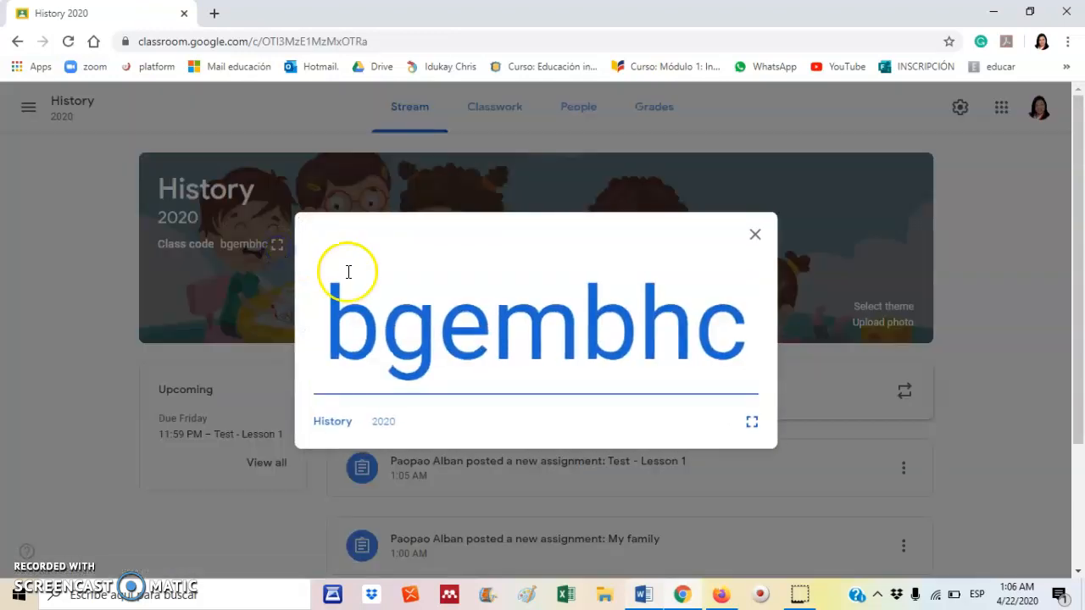
Step: Highlight the enlarged History class code and close its display
left_click_drag(327, 308, 745, 369)
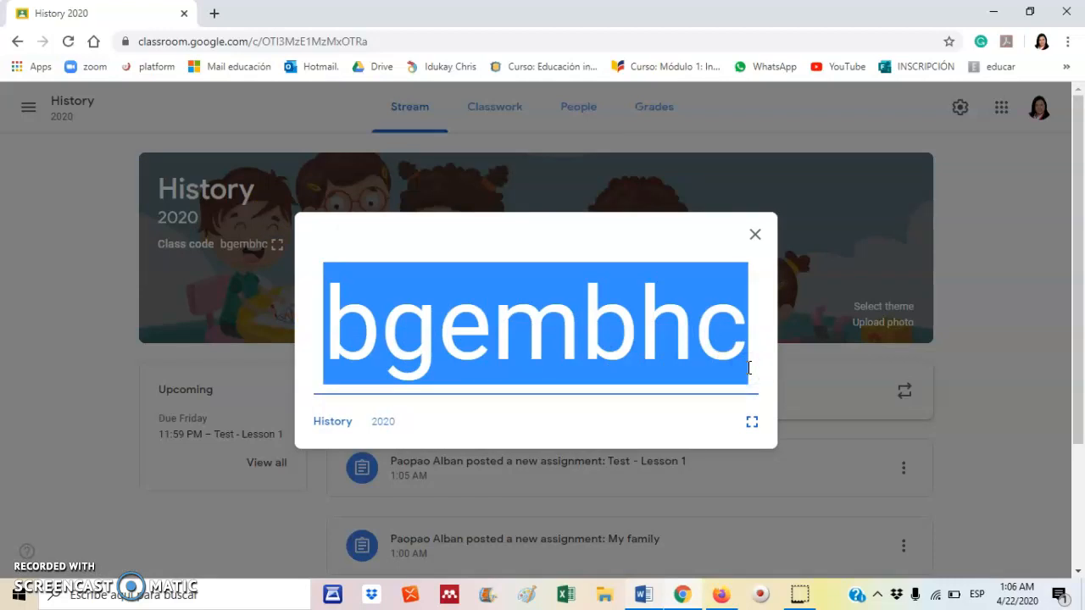
left_click(758, 232)
Step: Switch to the student's Gmail inbox in Firefox, refresh it and follow the class link in the "English class 2020" invitation
left_click(720, 594)
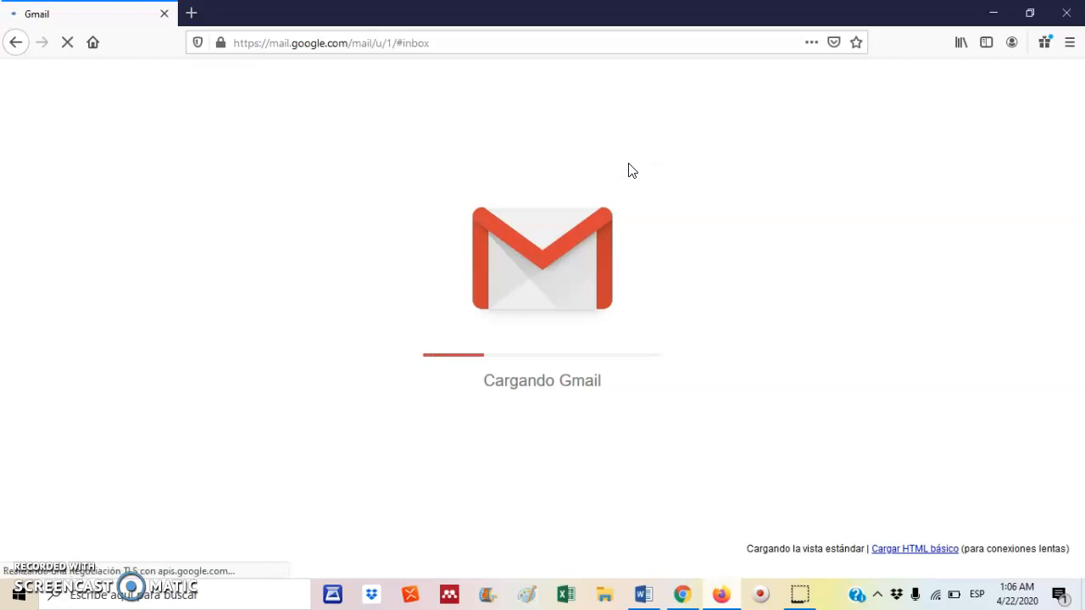
left_click(273, 131)
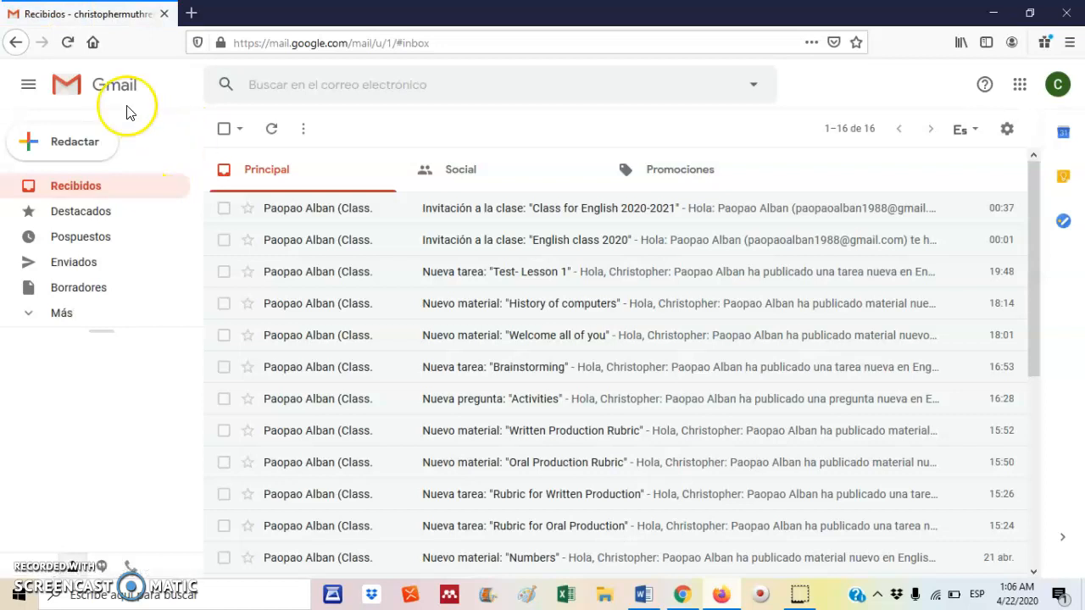
left_click(68, 47)
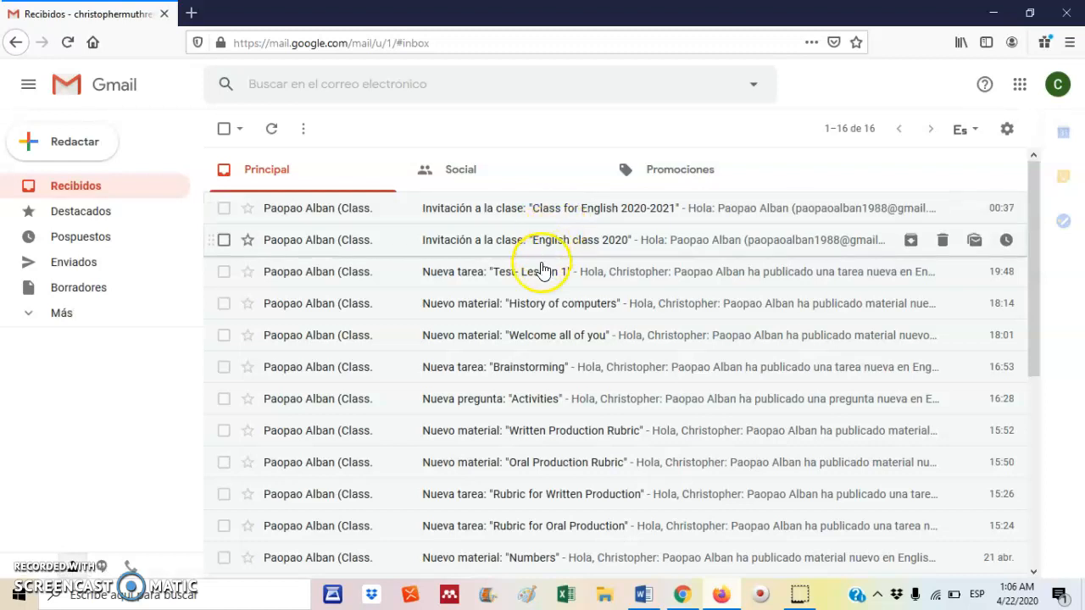
left_click(521, 245)
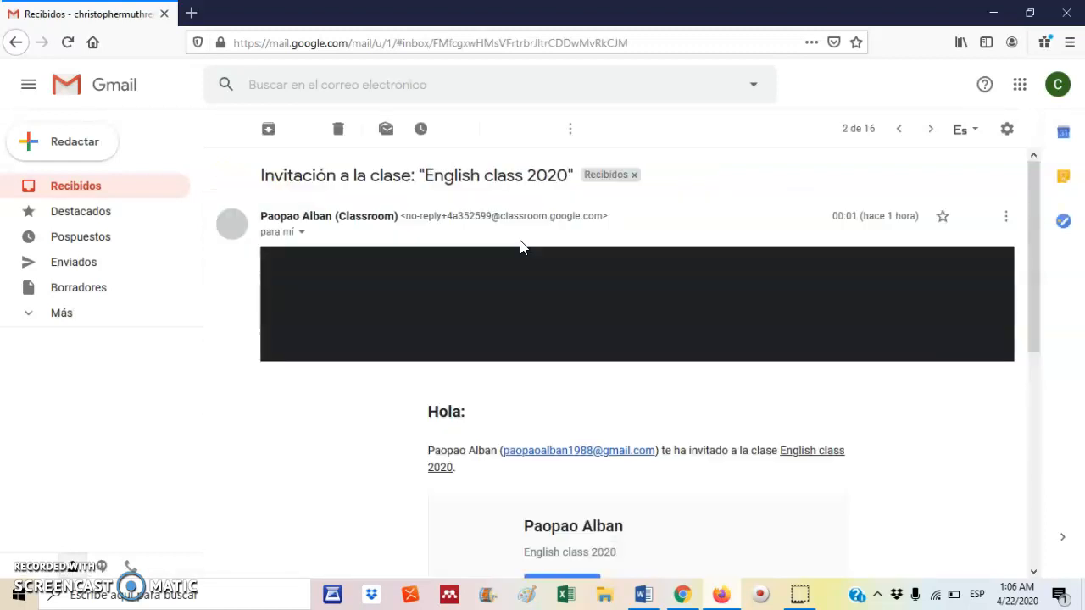
left_click(822, 461)
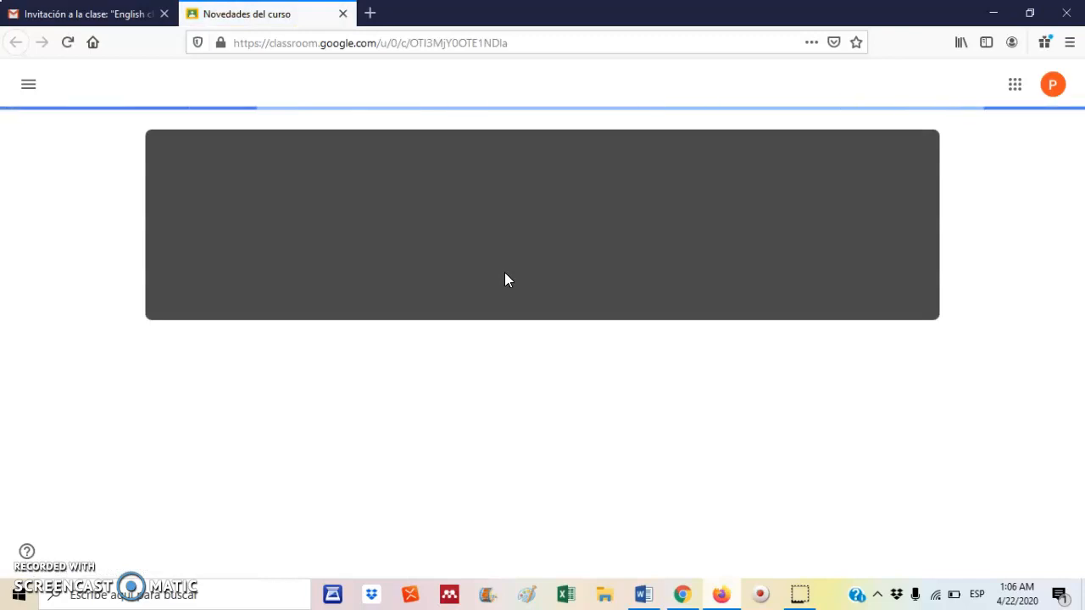
Step: Look through the English class's classwork as the student and open the welcome.png attachment of the Welcome material
left_click(546, 92)
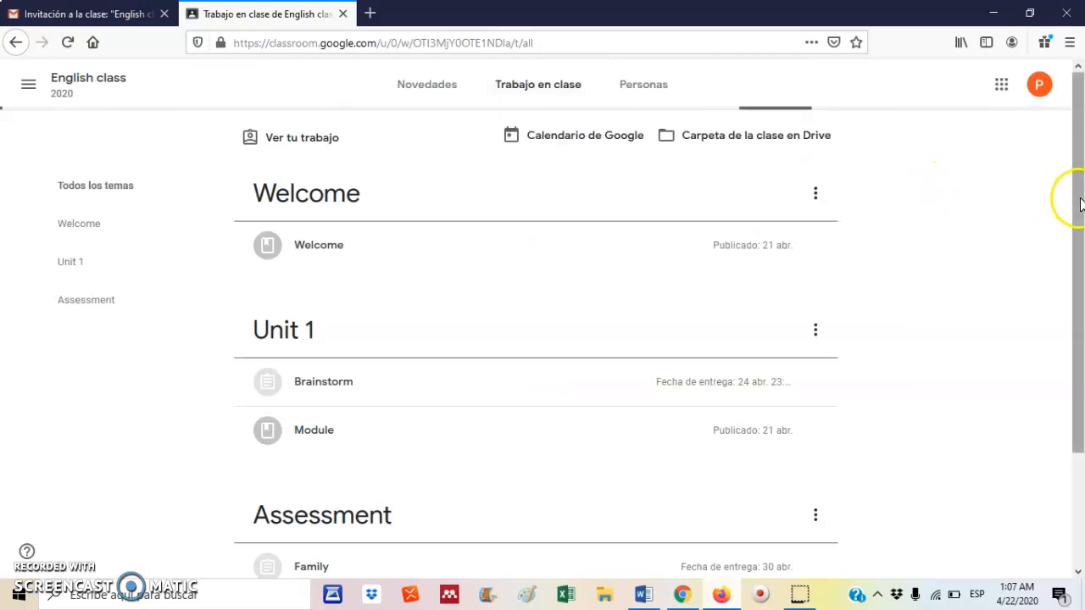
left_click_drag(1080, 204, 1079, 316)
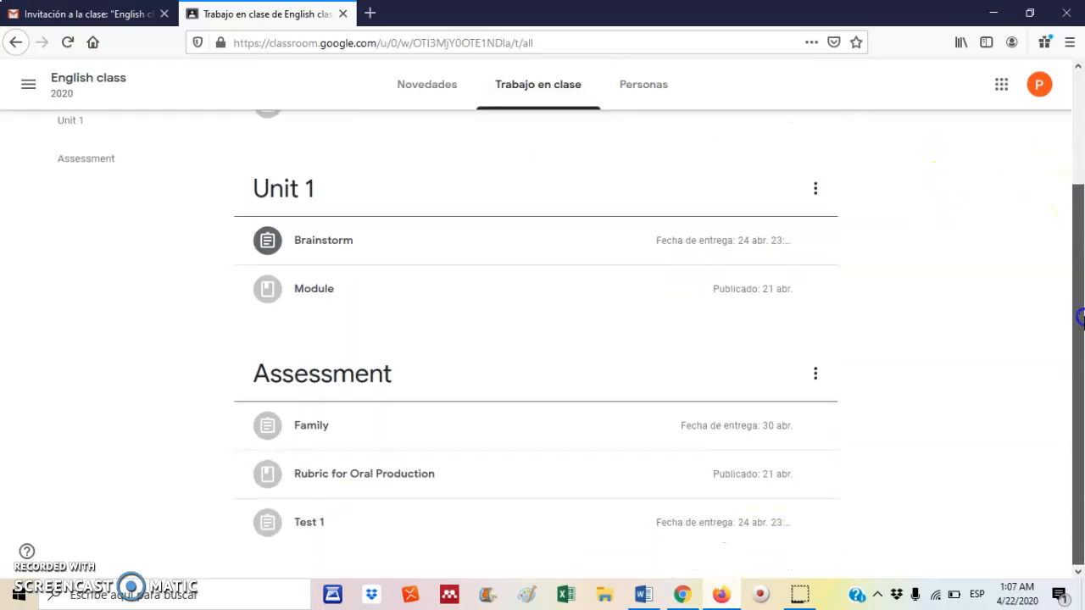
left_click_drag(1081, 373, 1081, 190)
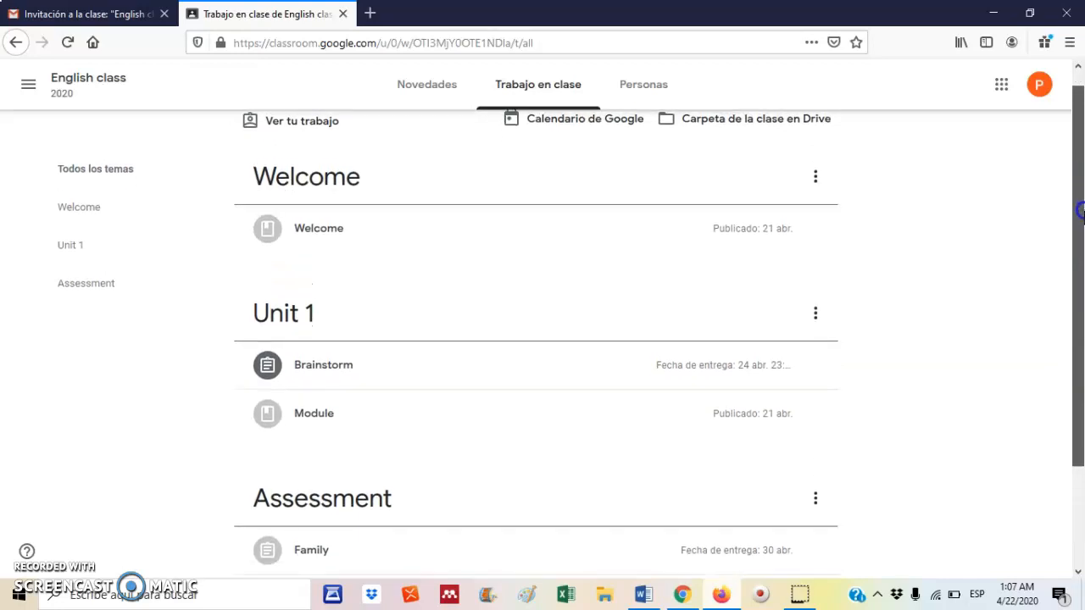
left_click(354, 239)
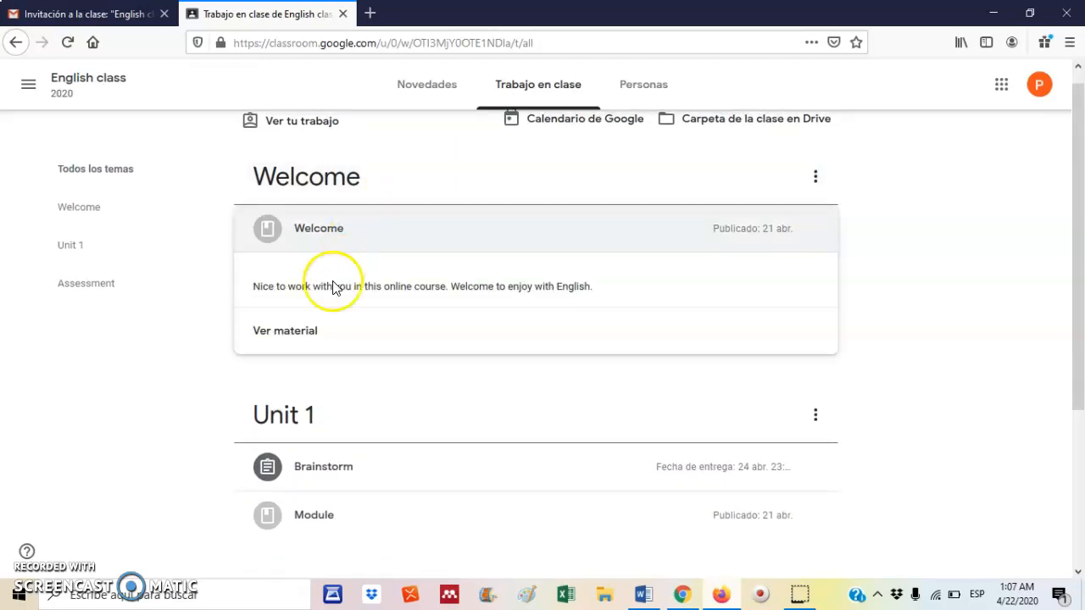
left_click(308, 347)
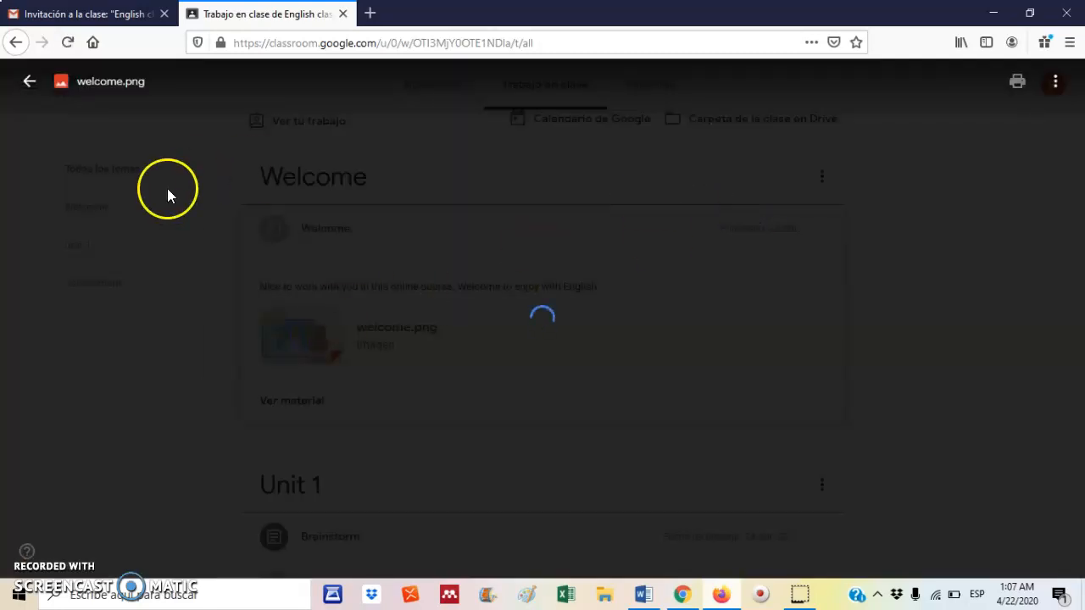